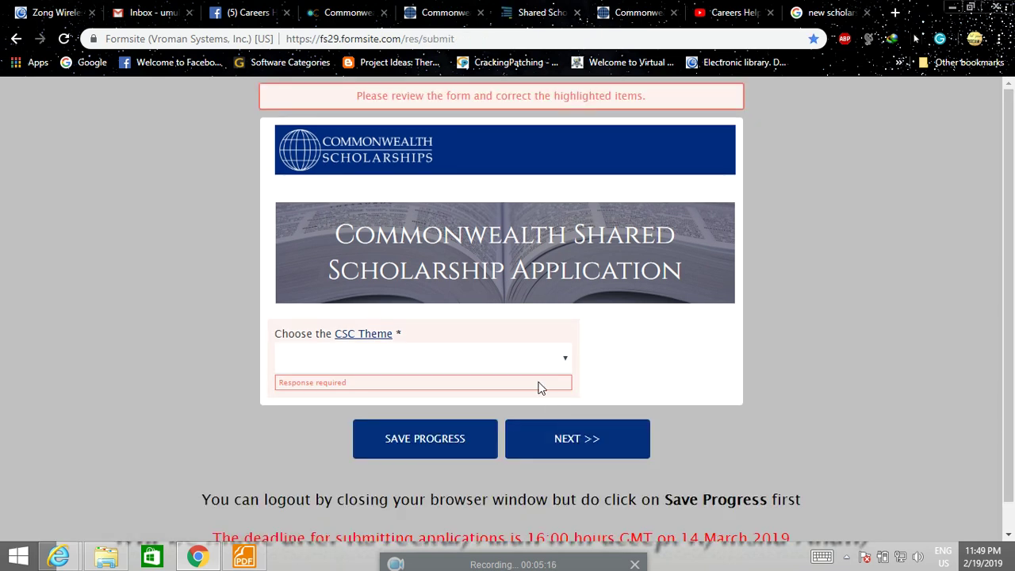
Check the eligible courses on the scholarship website before picking a theme.
click(564, 362)
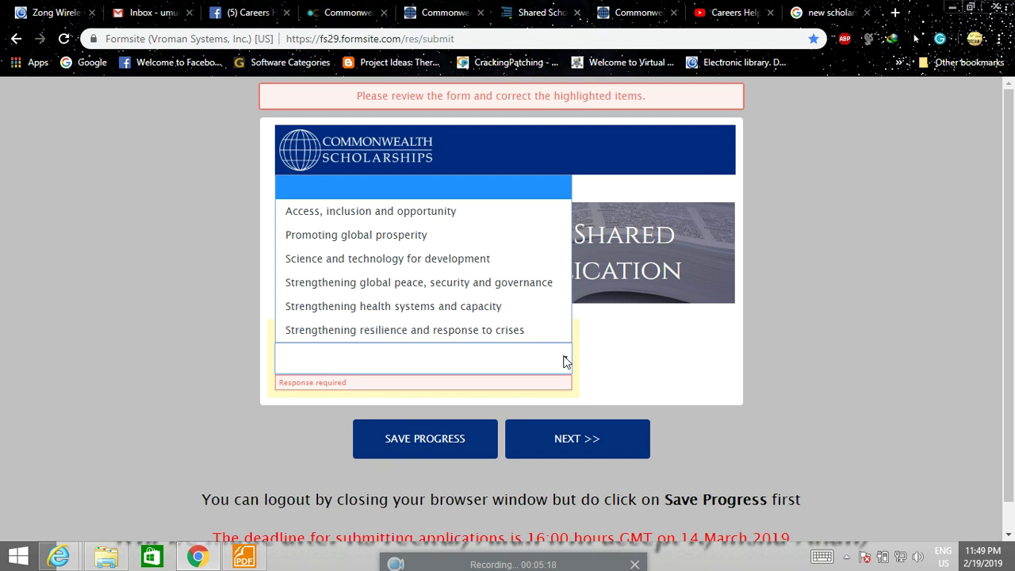
click(609, 7)
scroll(254, 291, up, 10)
scroll(250, 292, up, 20)
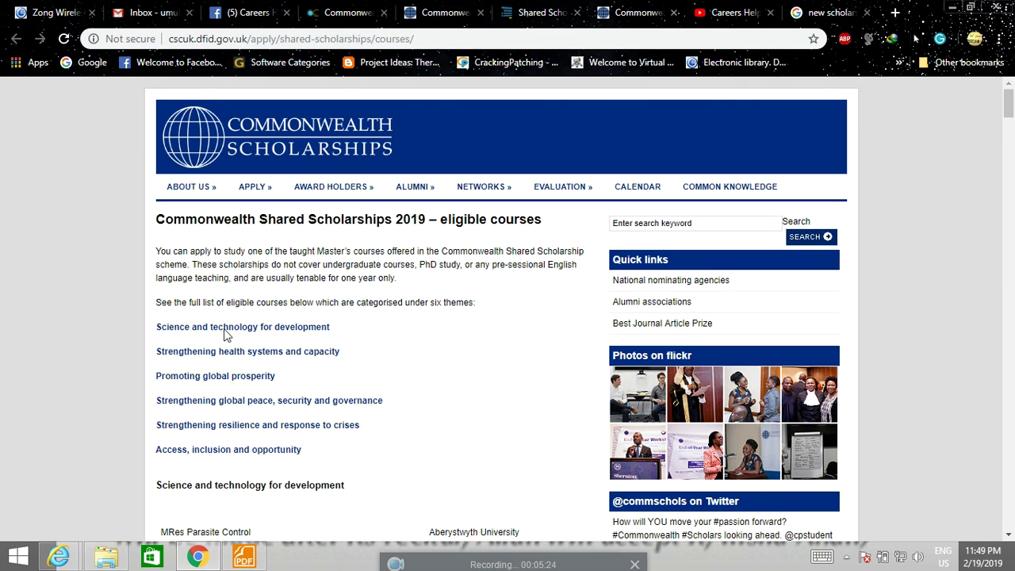
scroll(140, 359, down, 2)
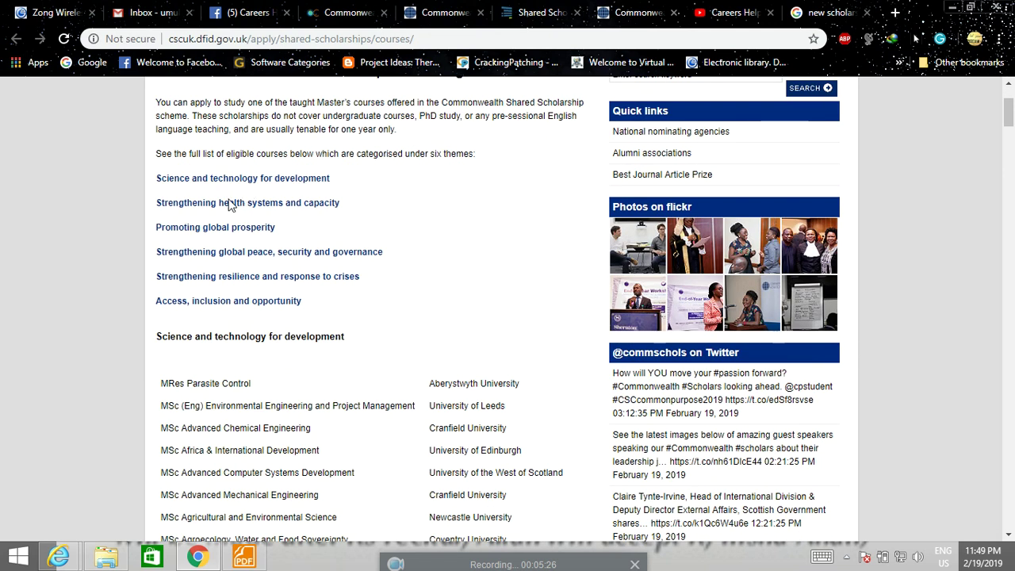
click(480, 13)
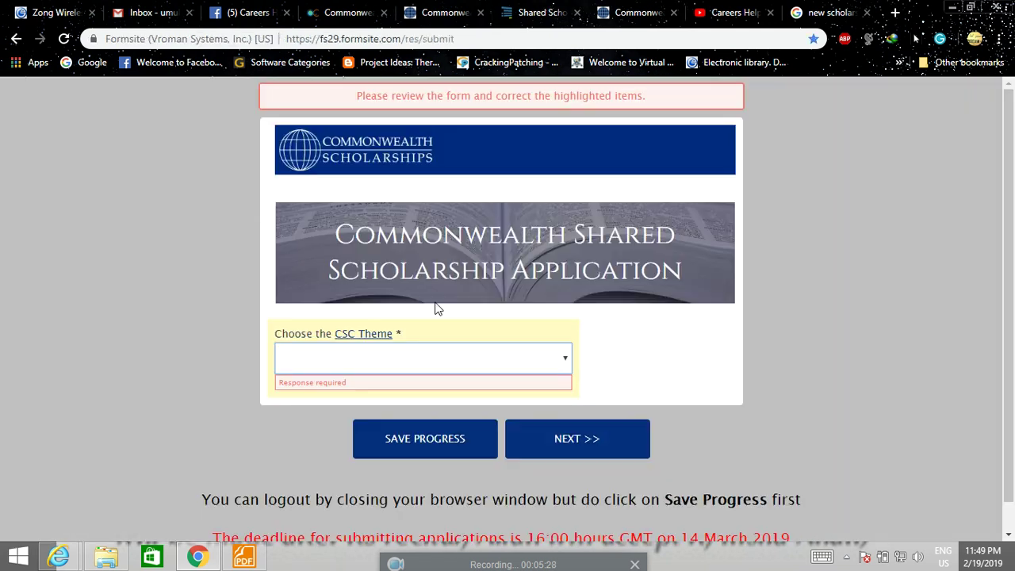
Select 'Science and technology for development' as the CSC theme and submit the page.
click(545, 358)
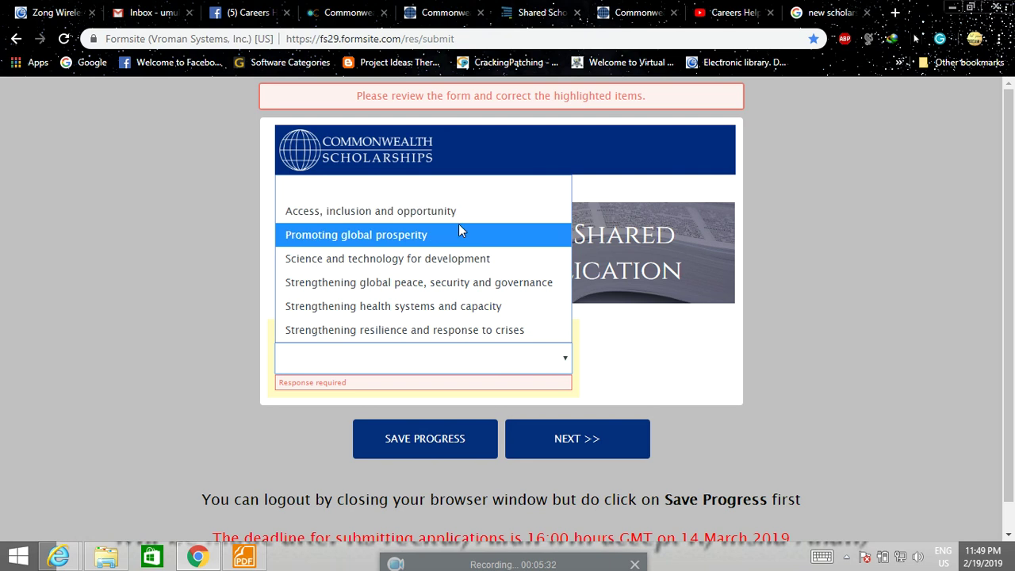
click(449, 259)
click(568, 512)
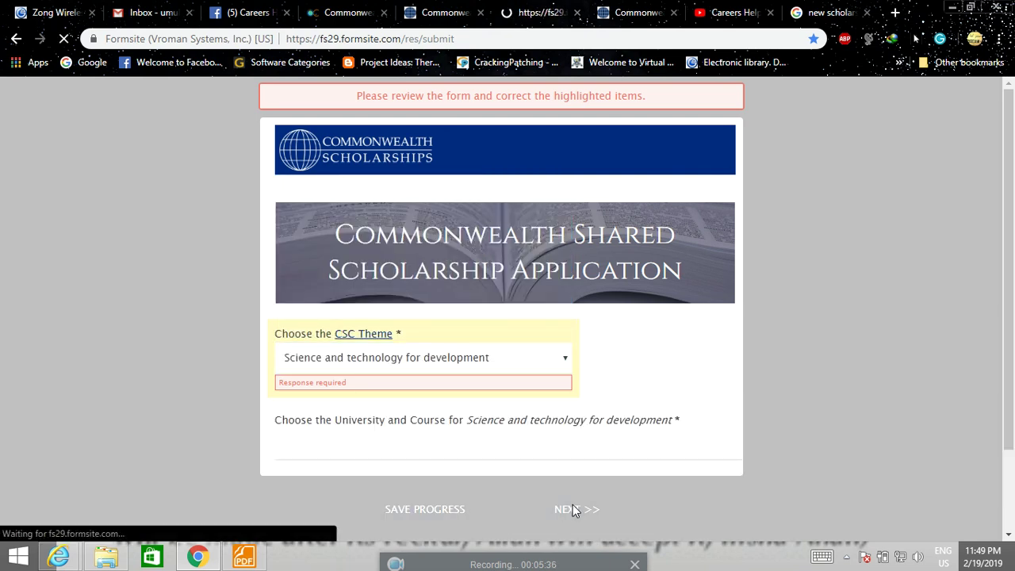
Choose Cranfield University : MSc Advanced Chemical Engineering and continue to the next page.
scroll(574, 511, down, 1)
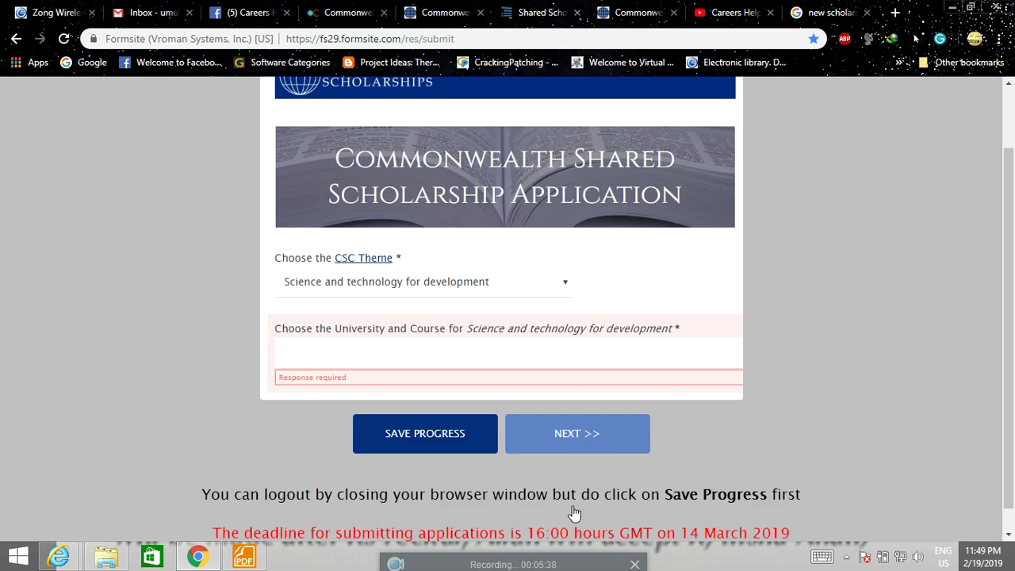
scroll(574, 513, down, 1)
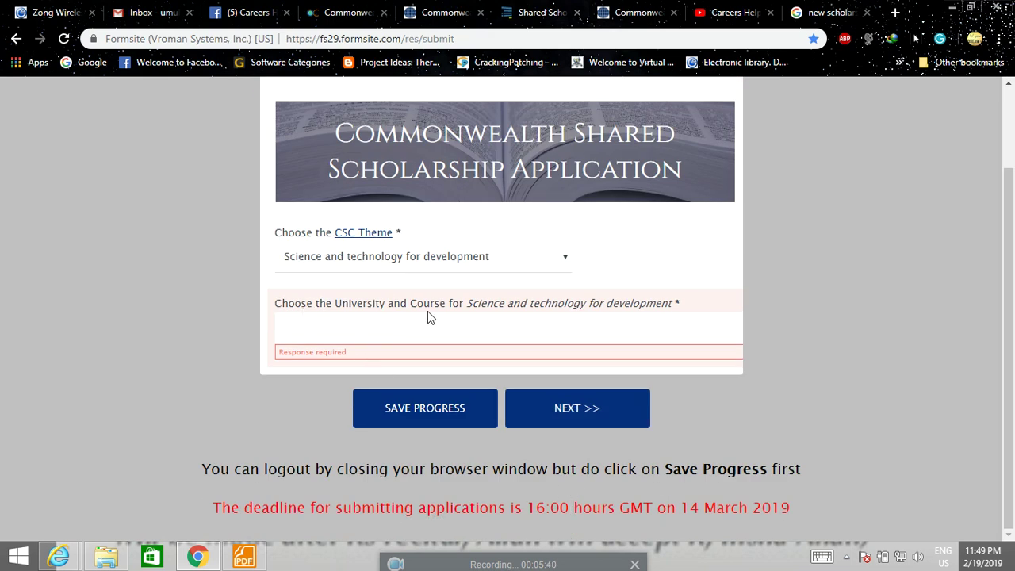
click(712, 347)
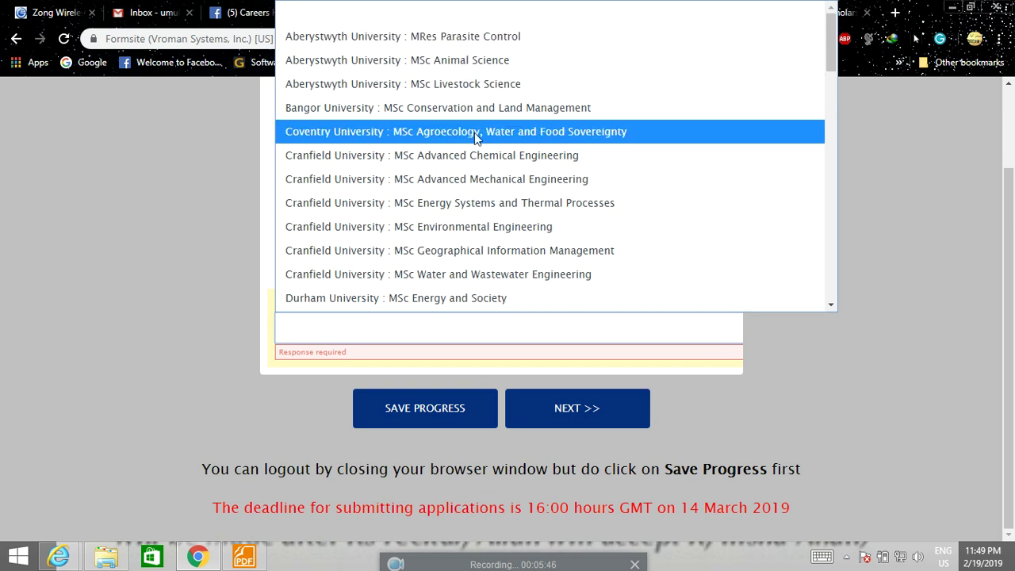
click(423, 159)
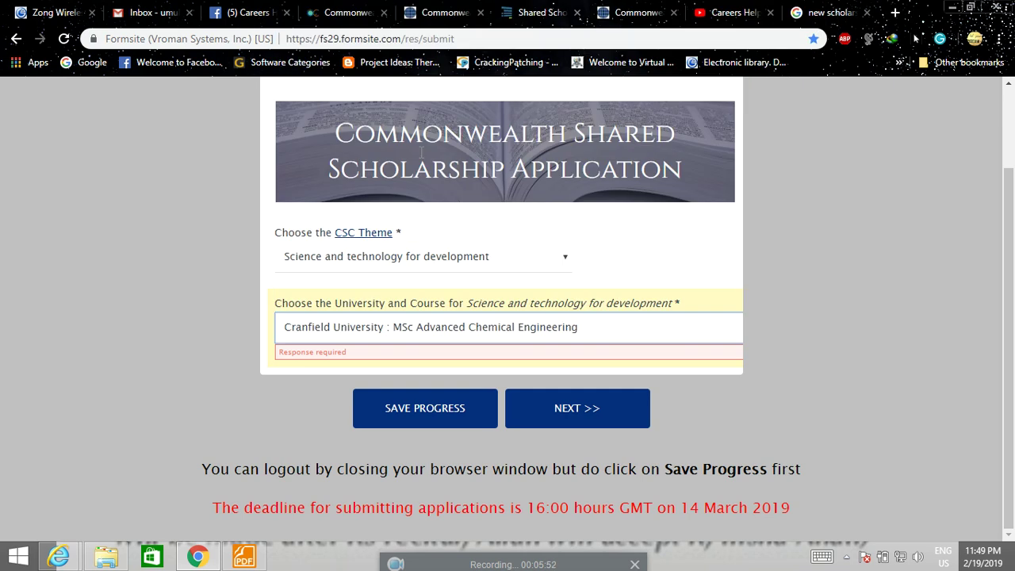
click(565, 407)
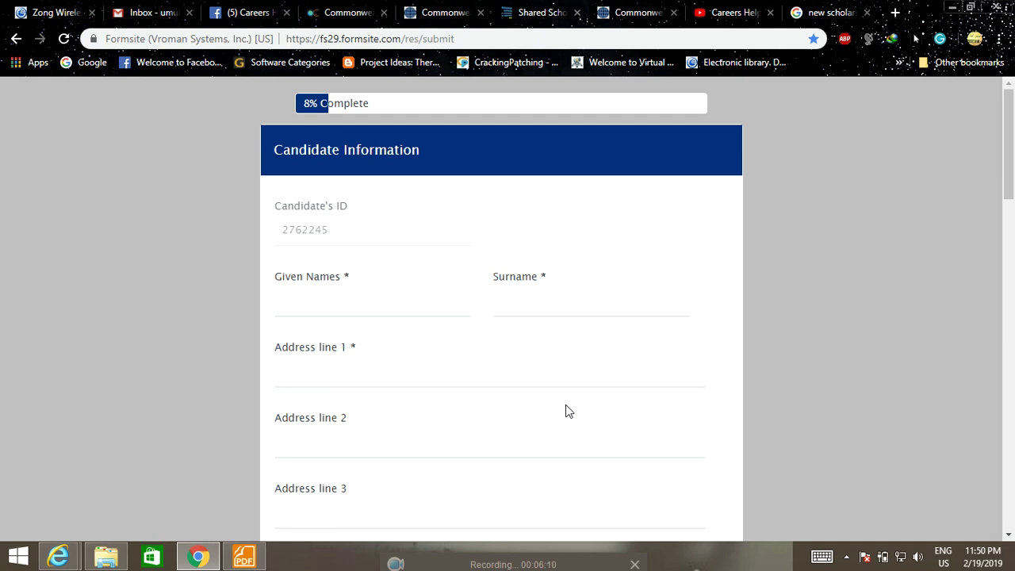
Enter the candidate's given names and surname.
scroll(492, 365, down, 1)
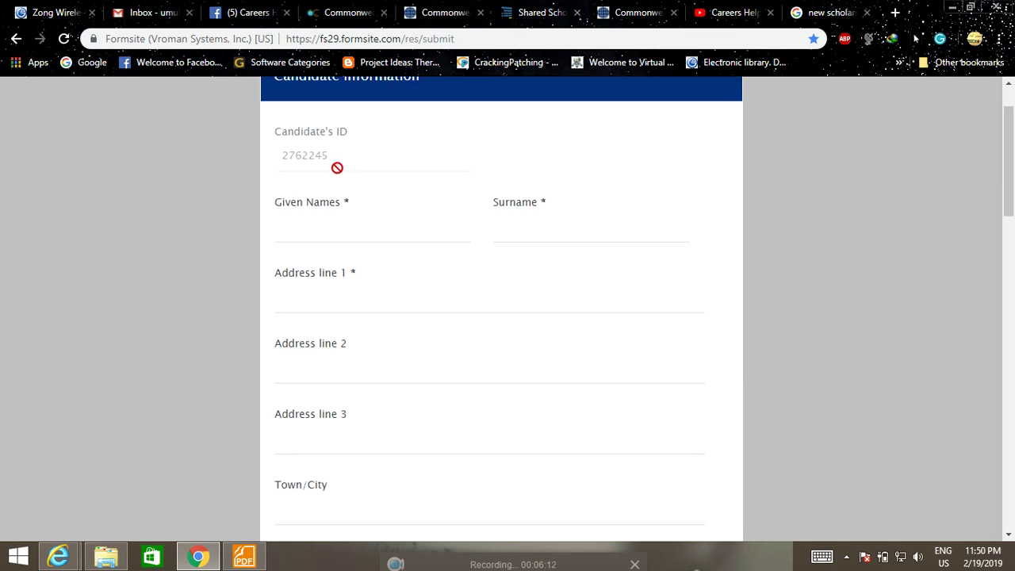
click(341, 228)
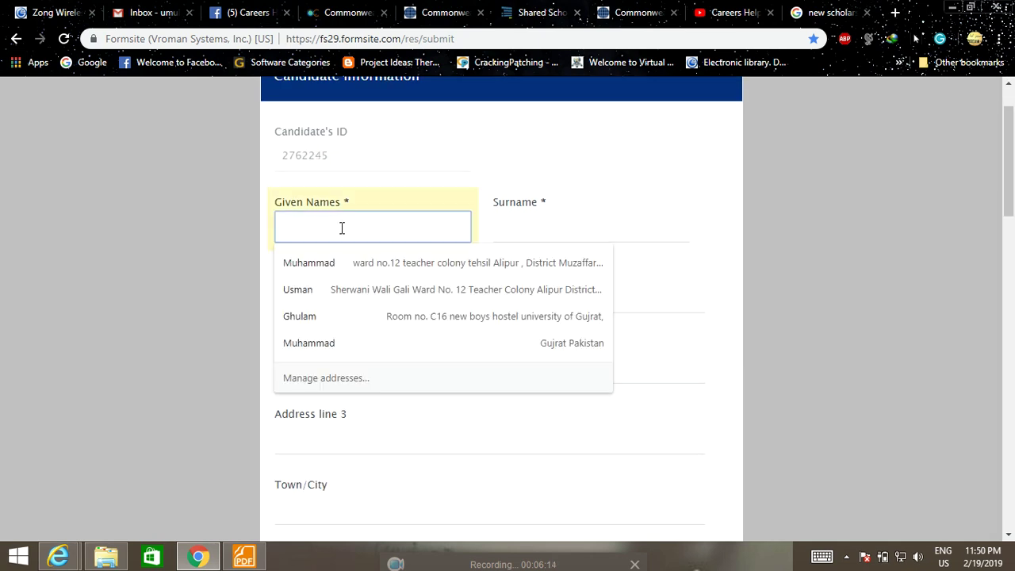
text(Muh)
click(527, 228)
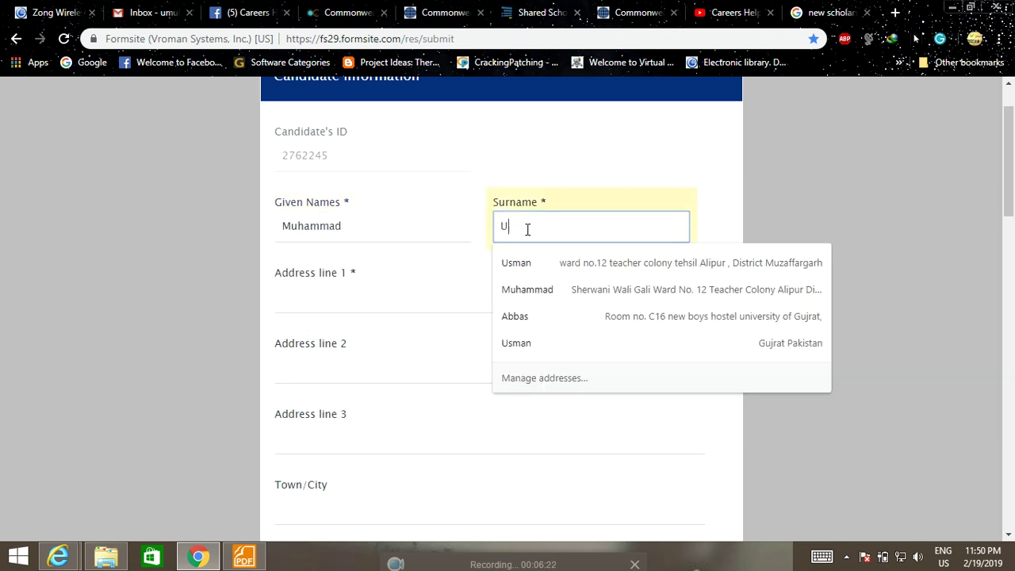
Fill in the home address from the saved autofill entry.
click(359, 297)
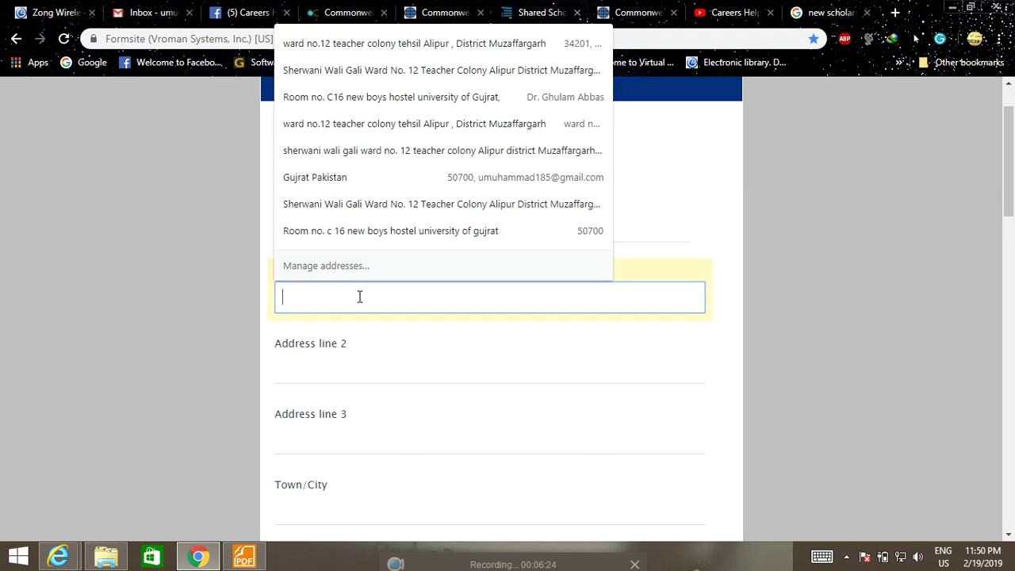
text(Sher)
click(368, 326)
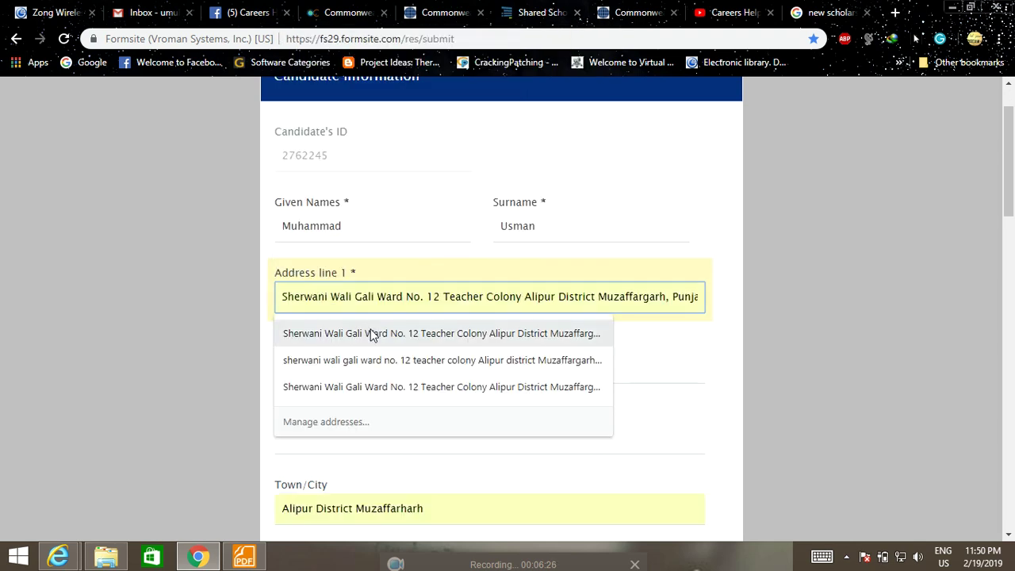
scroll(468, 341, down, 5)
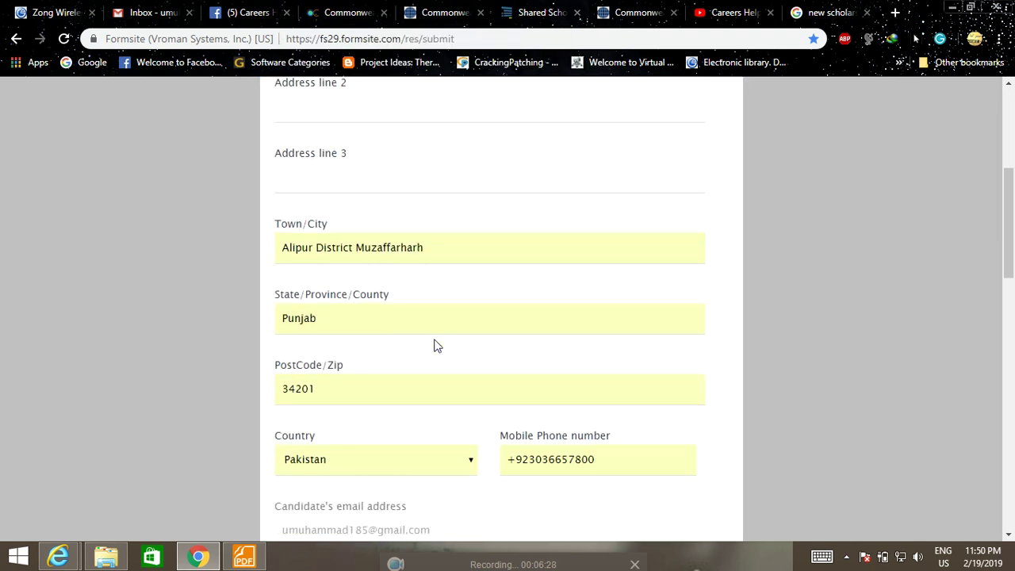
scroll(394, 220, down, 1)
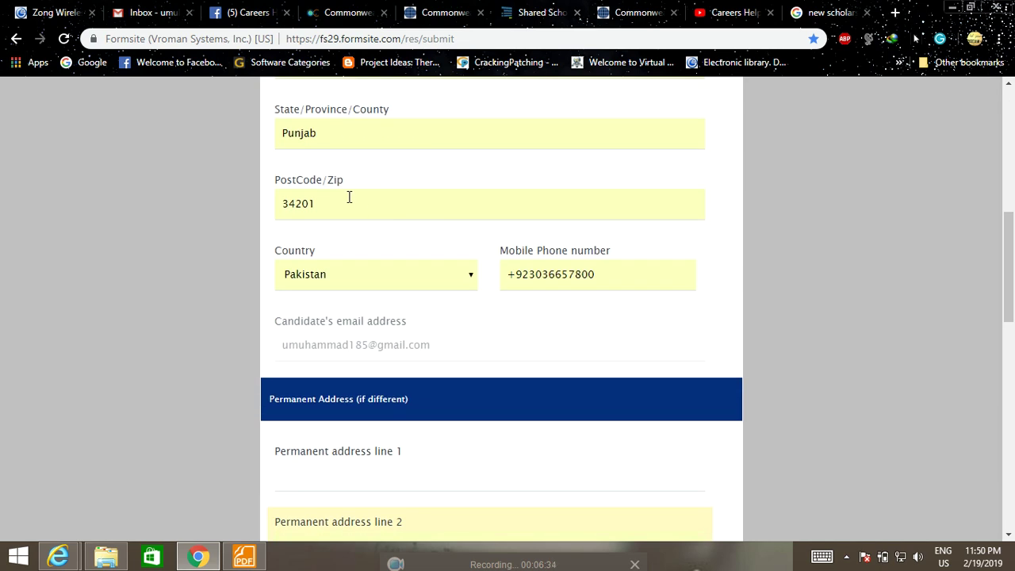
scroll(347, 200, down, 1)
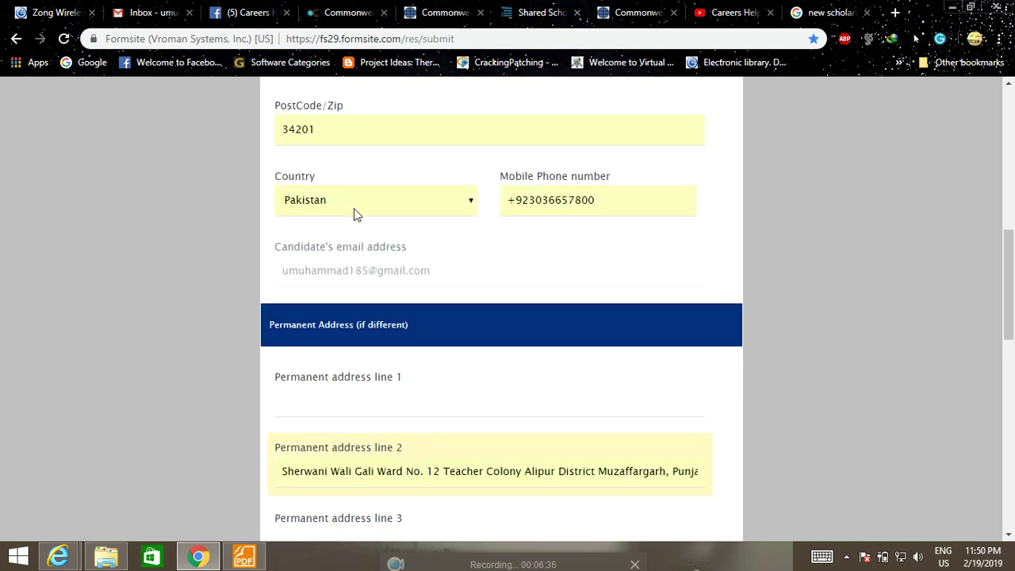
scroll(355, 212, down, 2)
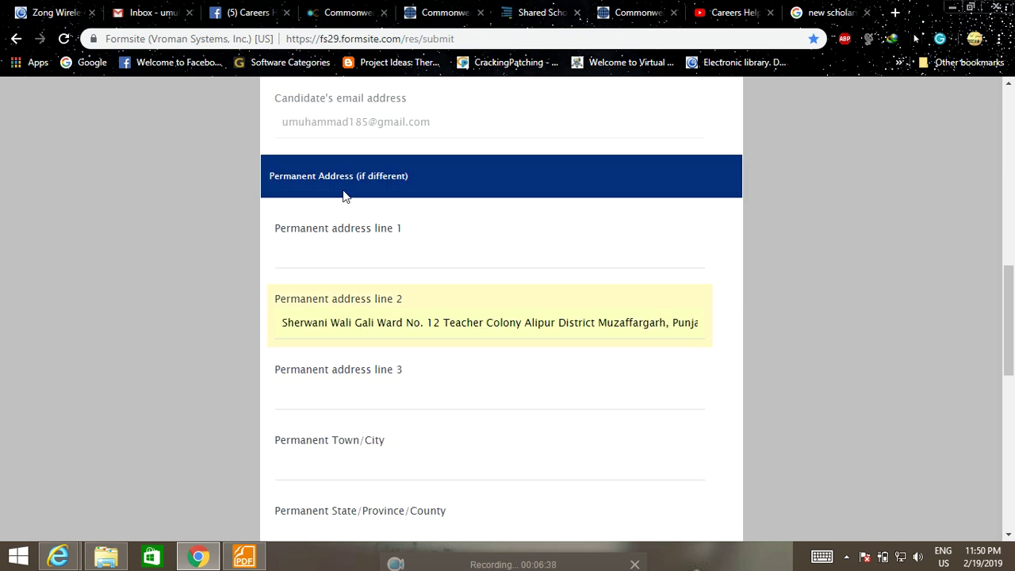
scroll(405, 222, down, 5)
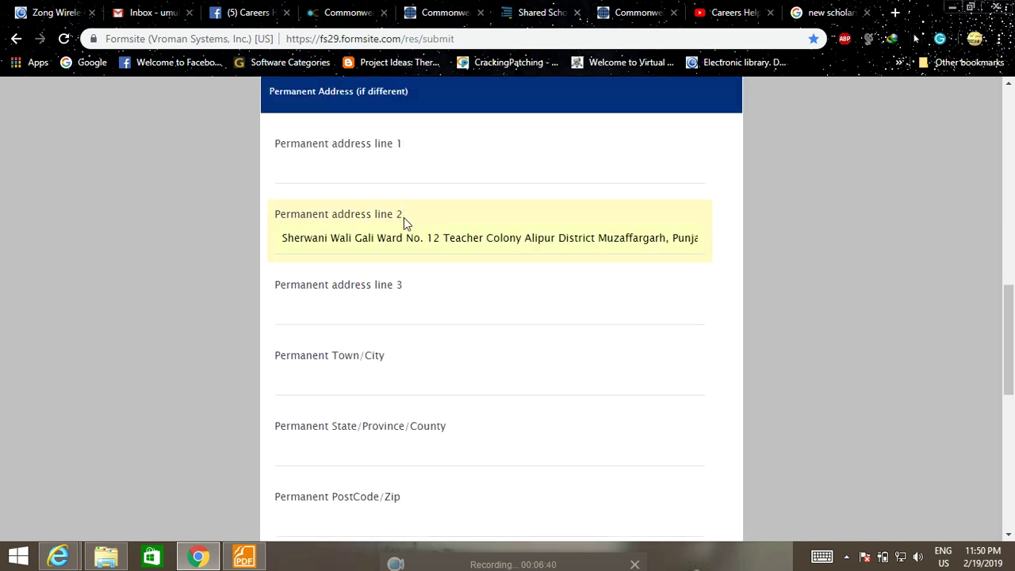
scroll(402, 219, down, 2)
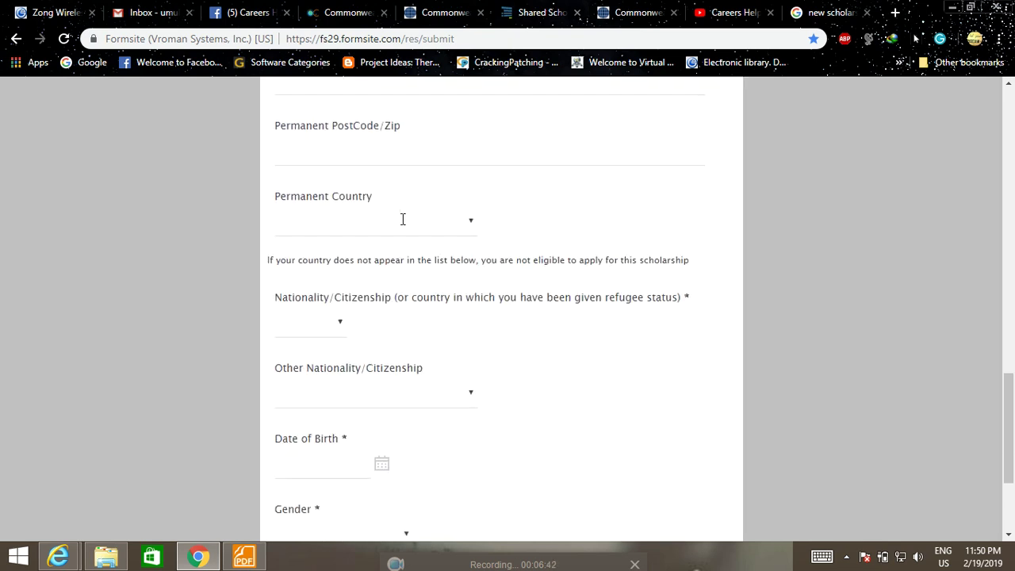
Set the permanent country and nationality to Pakistan.
click(471, 156)
text(pak)
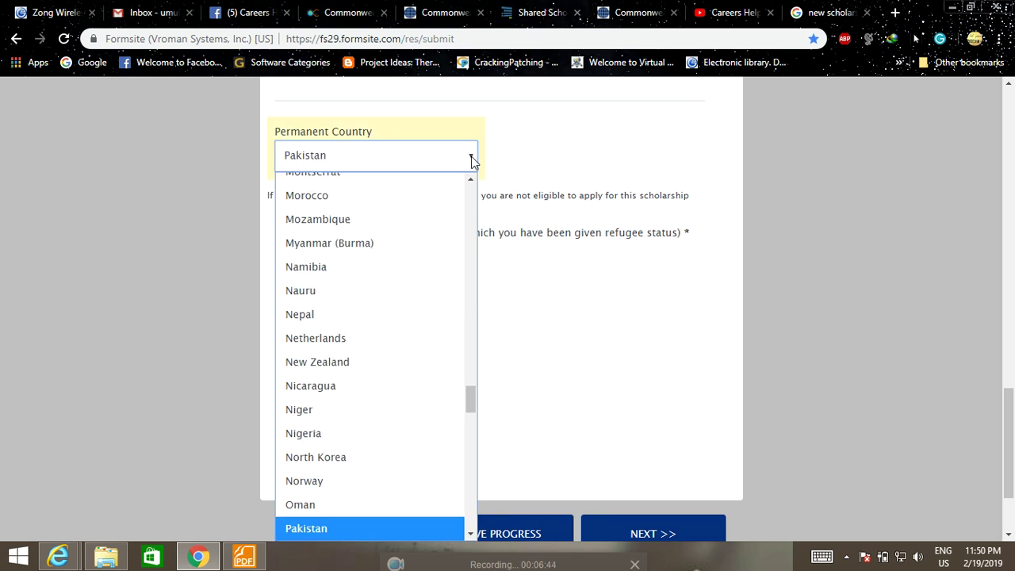
key(Return)
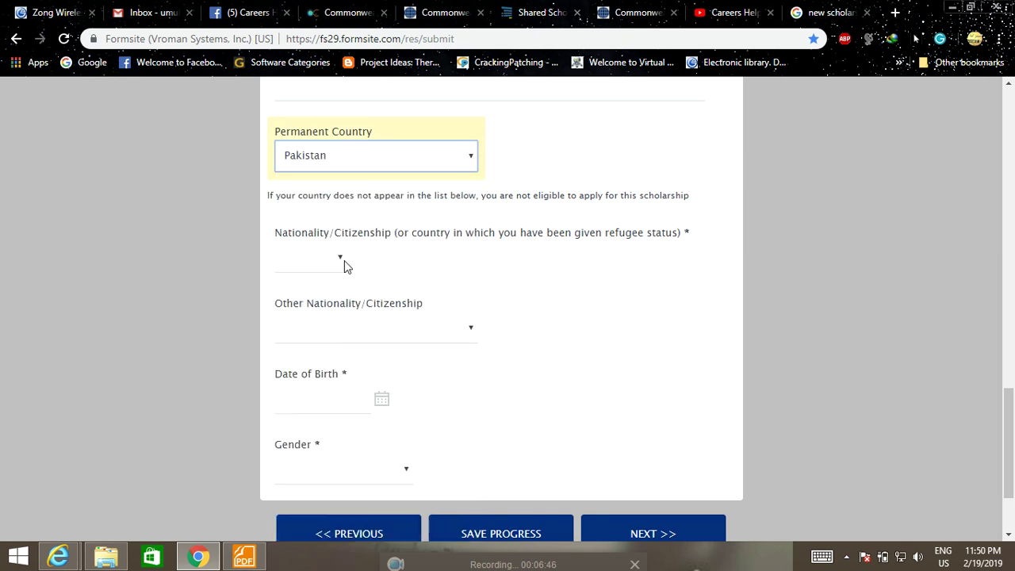
click(341, 259)
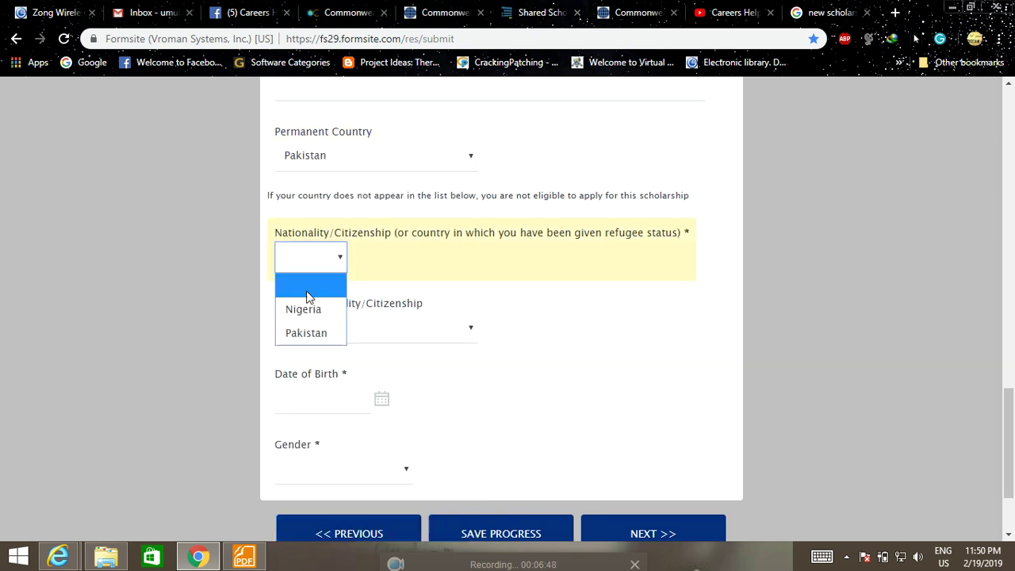
click(311, 333)
click(456, 337)
scroll(456, 337, up, 2)
scroll(452, 335, down, 2)
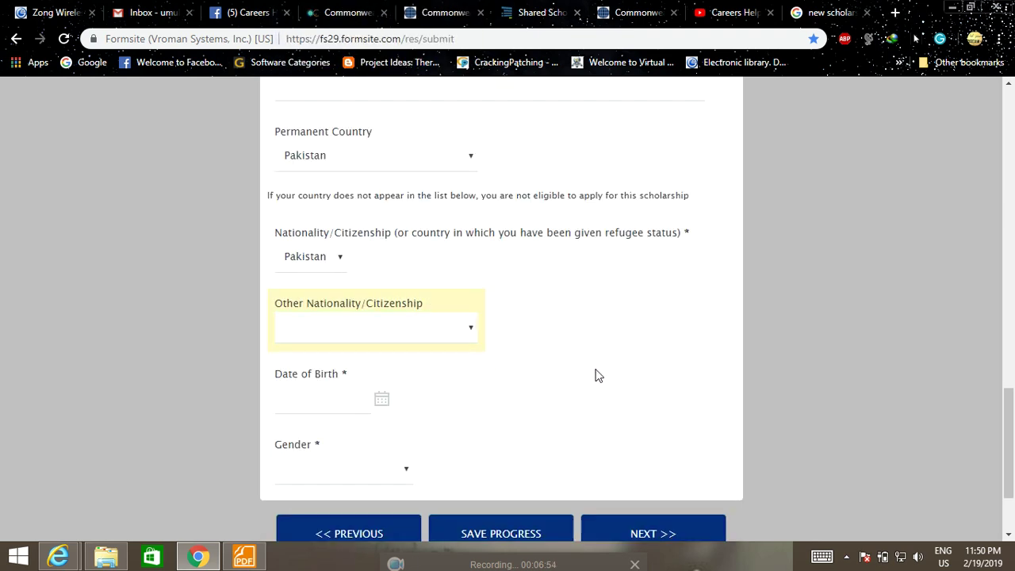
scroll(595, 373, down, 2)
Set date of birth to 01/01/1995 and gender to Male, then continue.
click(380, 277)
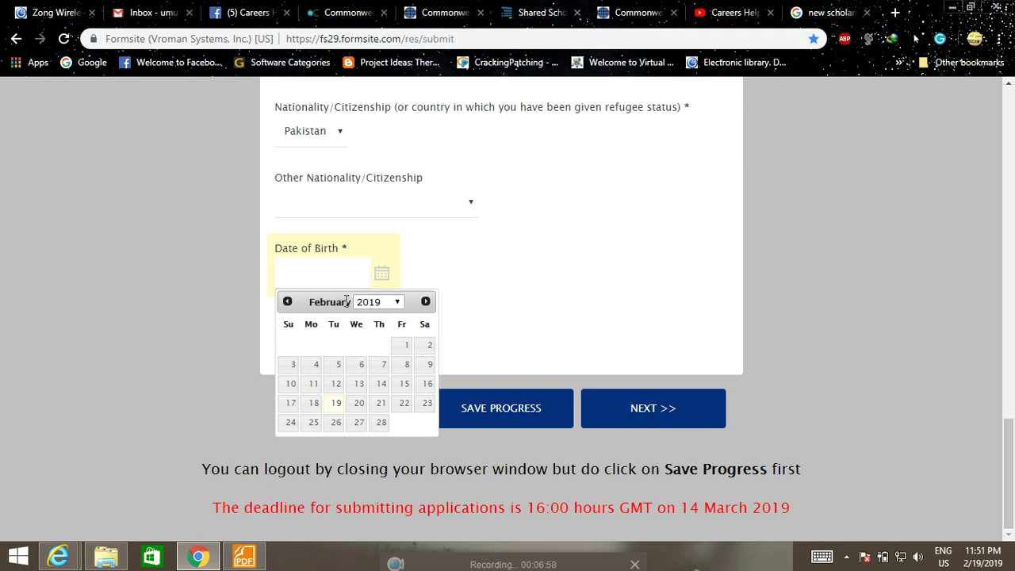
click(394, 301)
drag(404, 143, 396, 116)
click(378, 150)
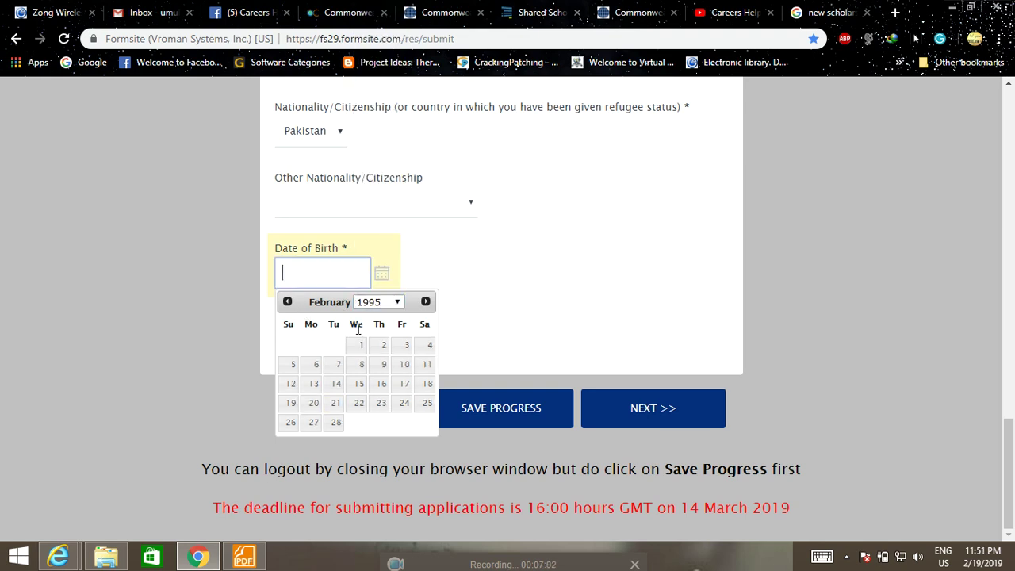
click(287, 302)
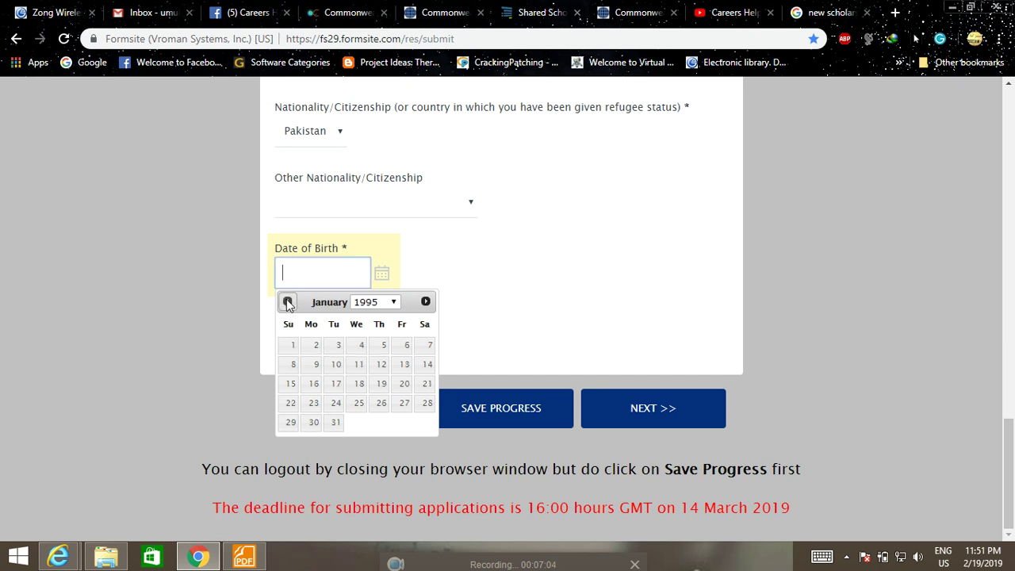
click(290, 346)
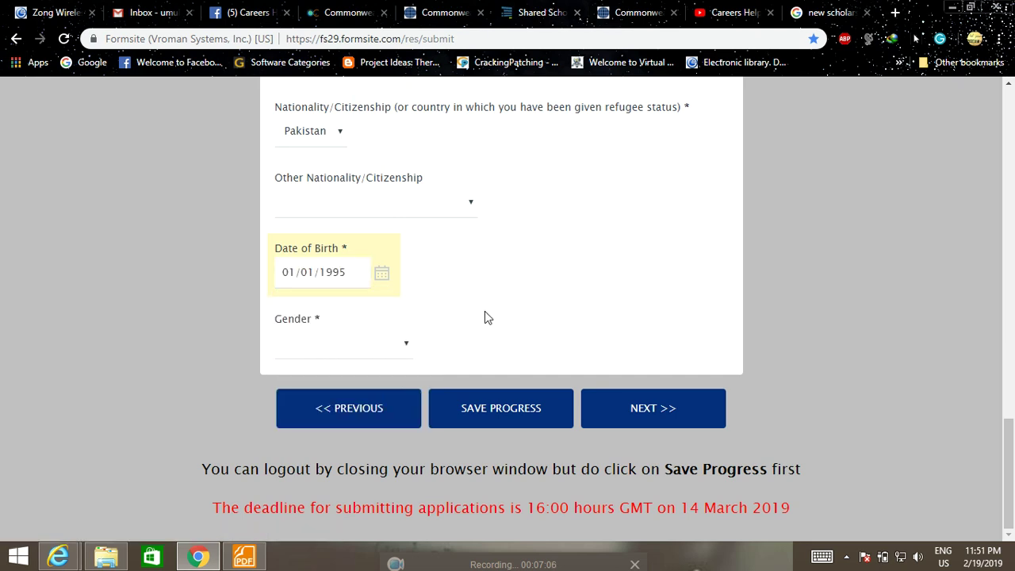
click(403, 344)
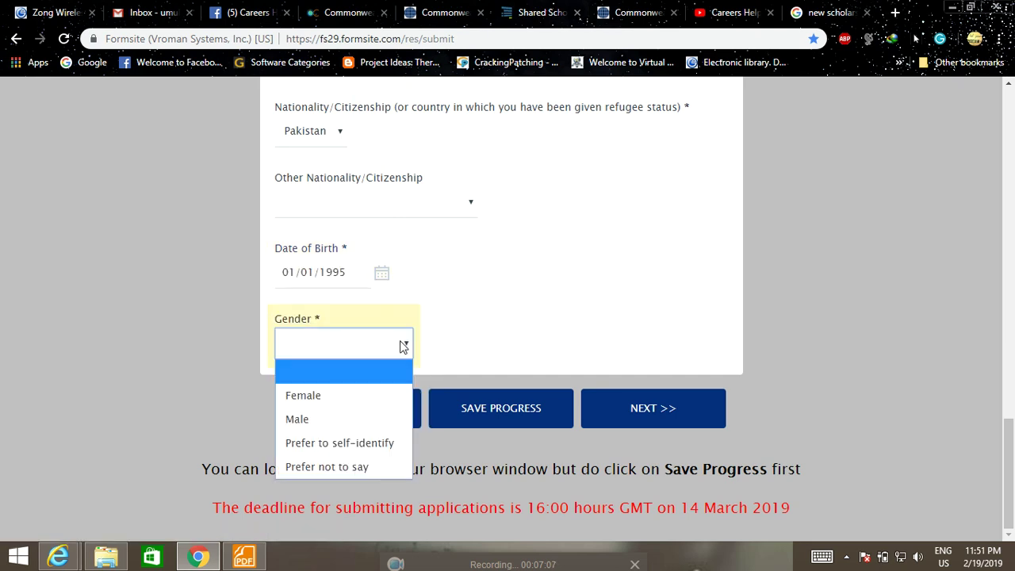
click(340, 418)
click(666, 411)
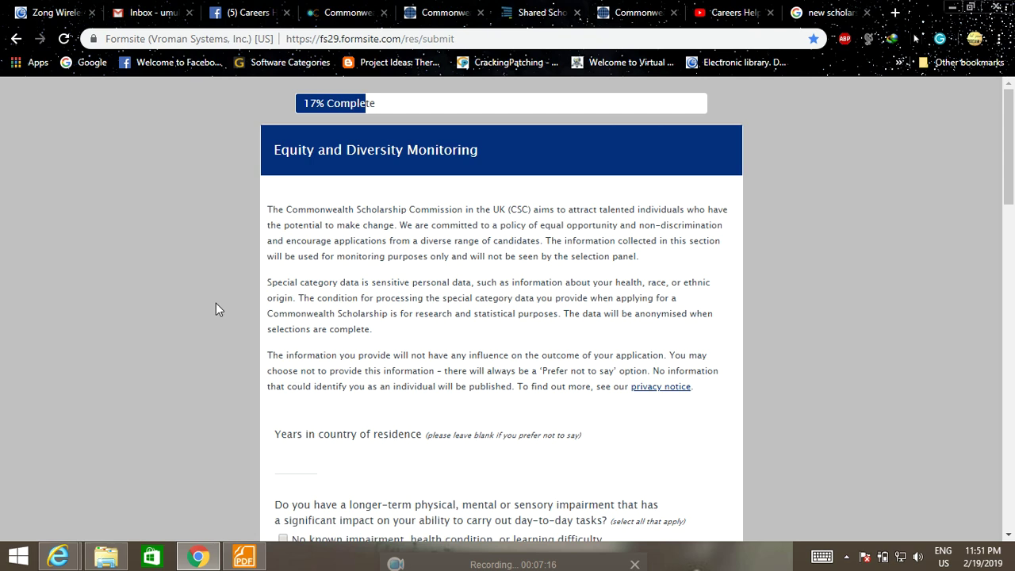
Answer 'Prefer not to say' for impairment and enter Punjabi as ethnicity.
scroll(218, 302, down, 3)
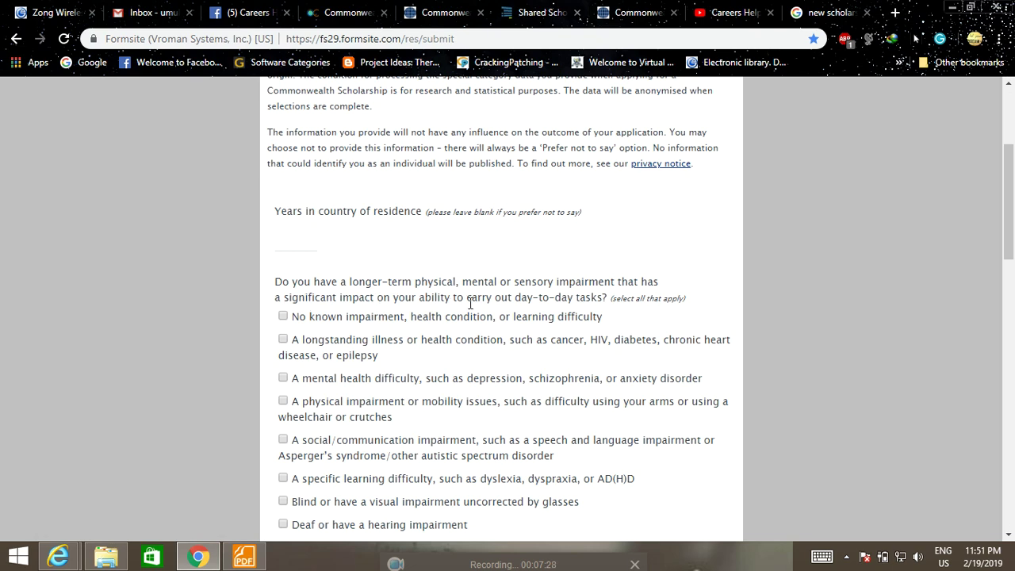
scroll(525, 318, down, 2)
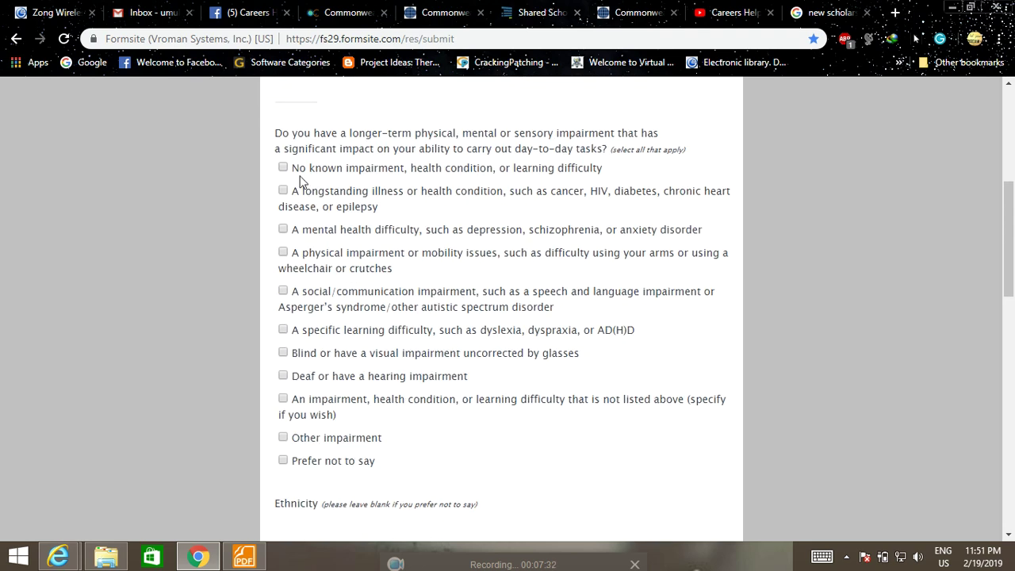
scroll(288, 354, down, 1)
scroll(288, 354, down, 1)
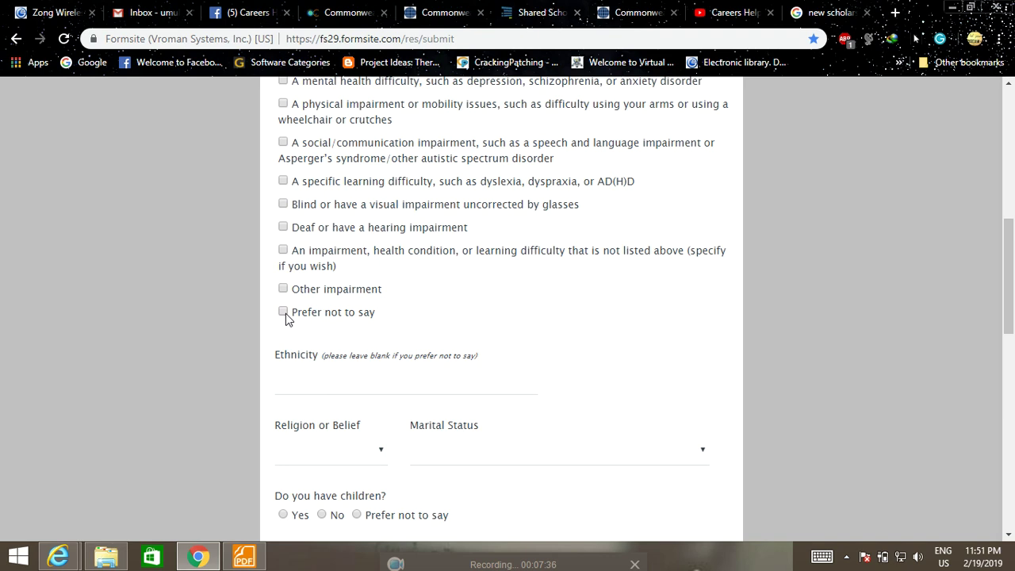
click(284, 313)
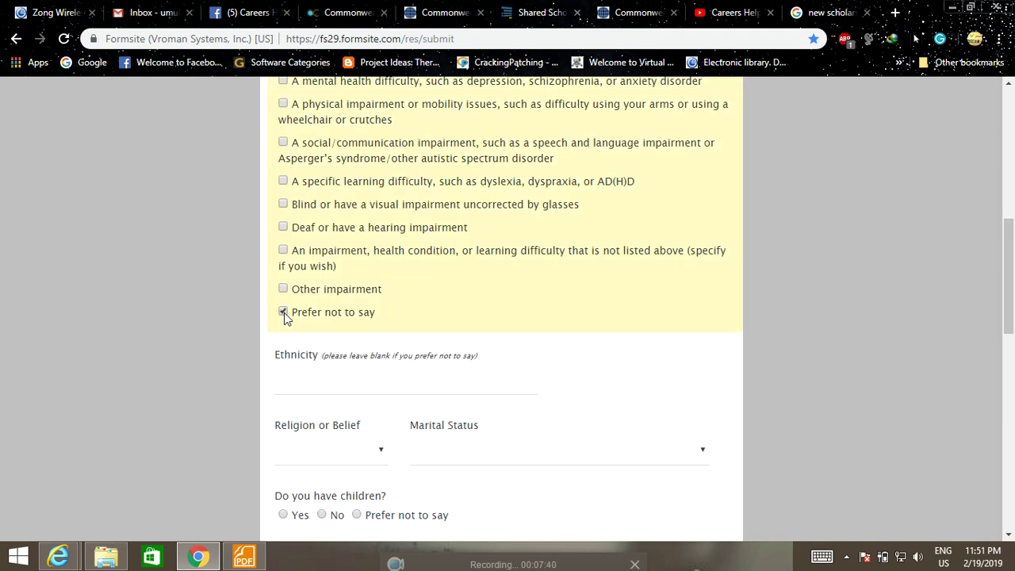
scroll(285, 313, down, 1)
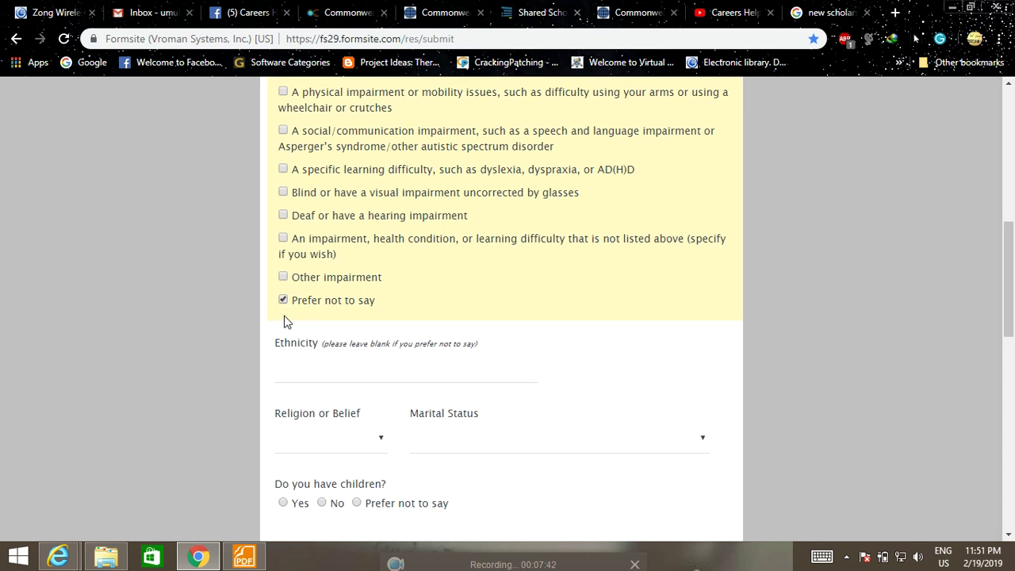
click(339, 309)
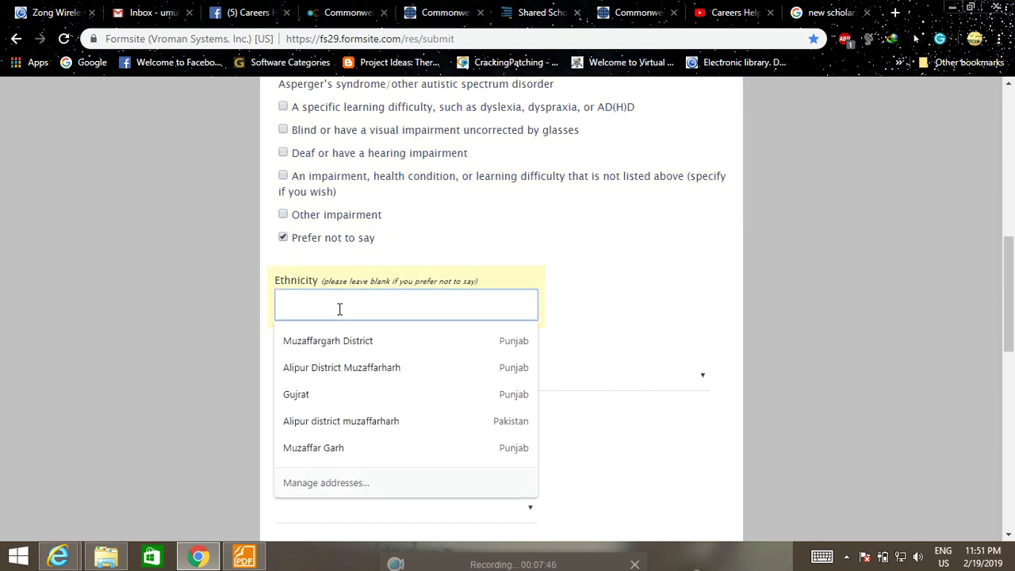
text(Punjabi,)
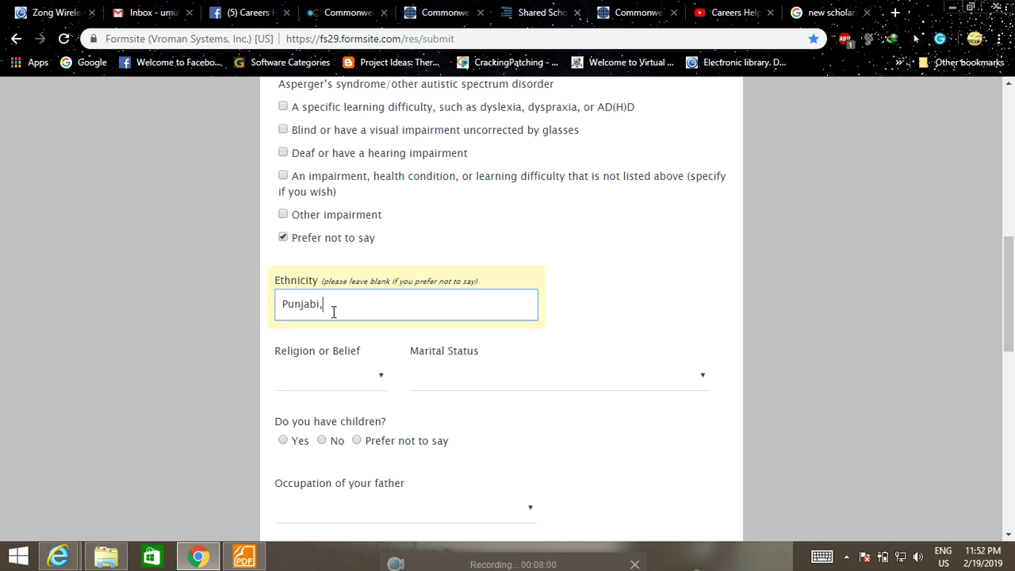
Set religion to Muslim, marital status to Single, and children to No.
scroll(333, 313, down, 2)
click(361, 232)
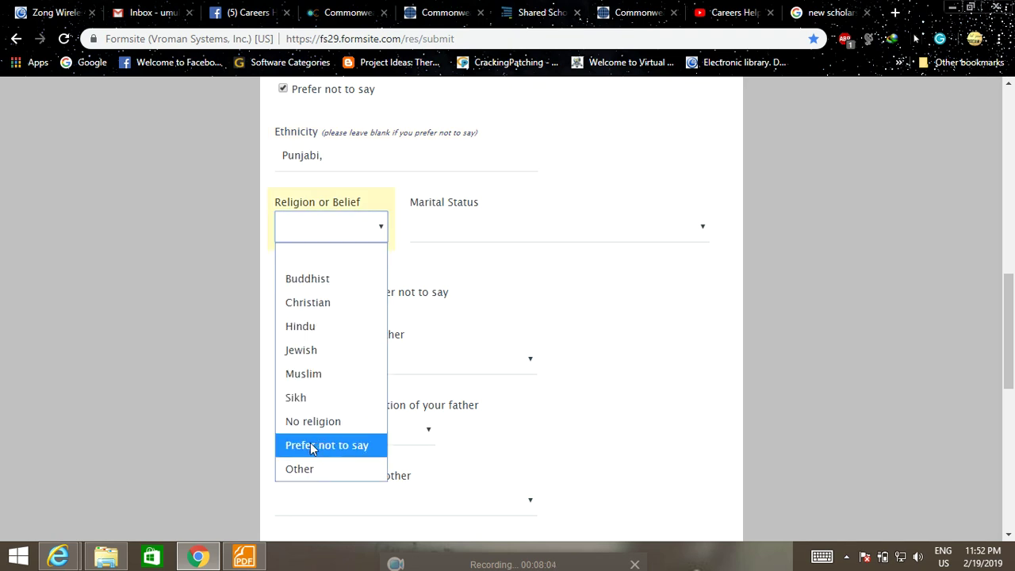
click(308, 370)
click(516, 226)
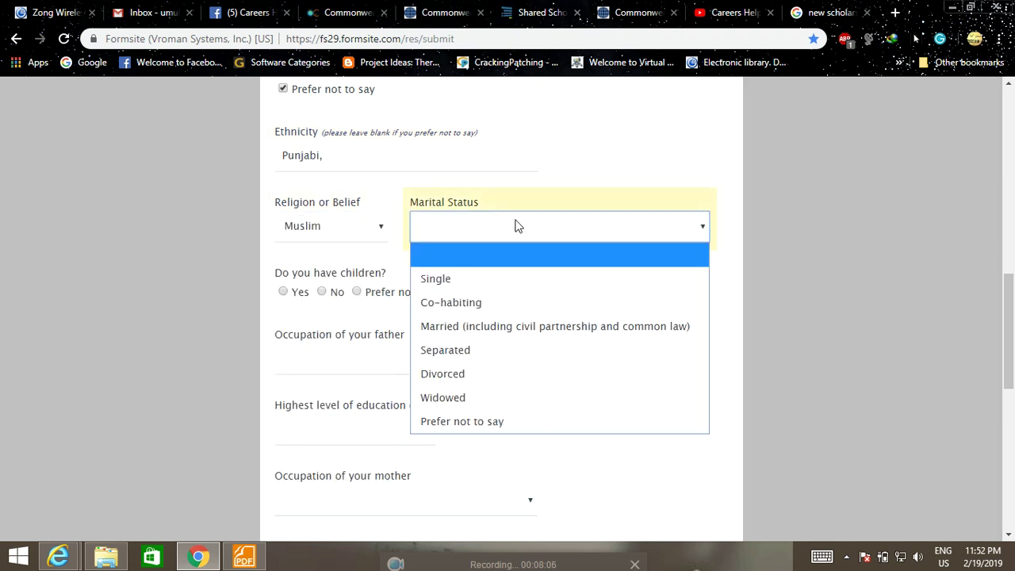
click(475, 278)
scroll(475, 293, down, 1)
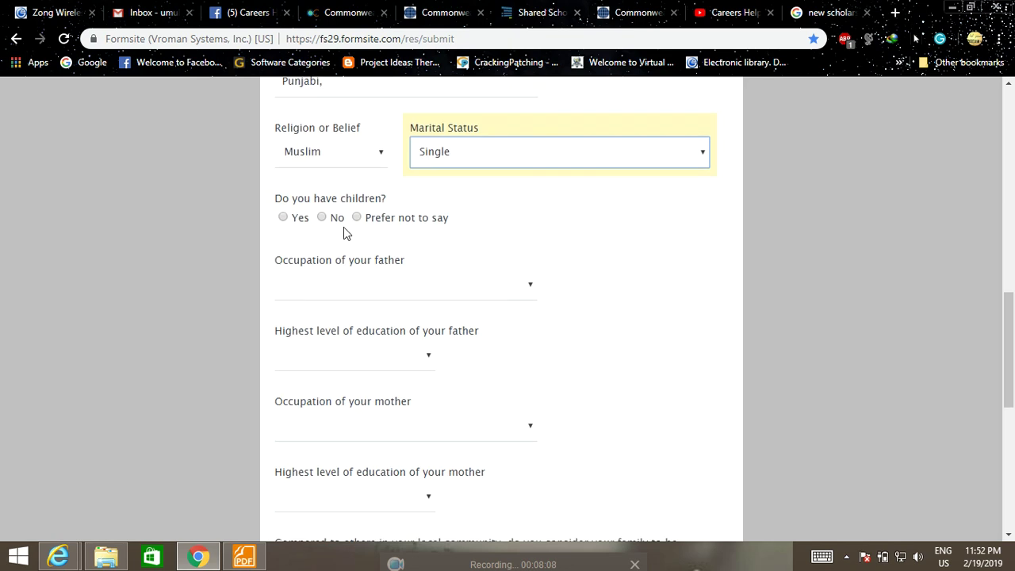
click(321, 218)
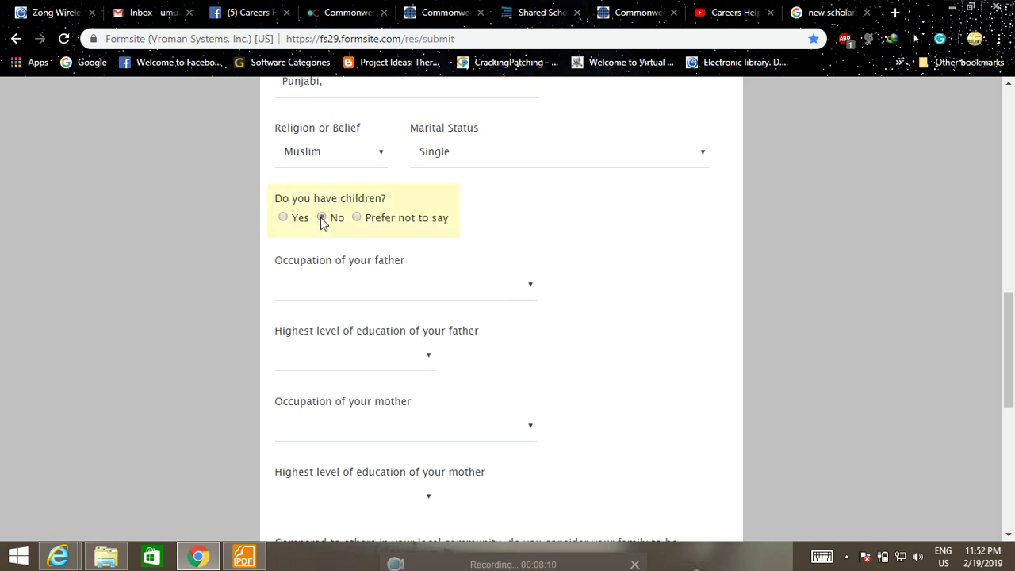
Set both parents' occupation to Prefer not to say and education to No formal education.
scroll(396, 237, down, 2)
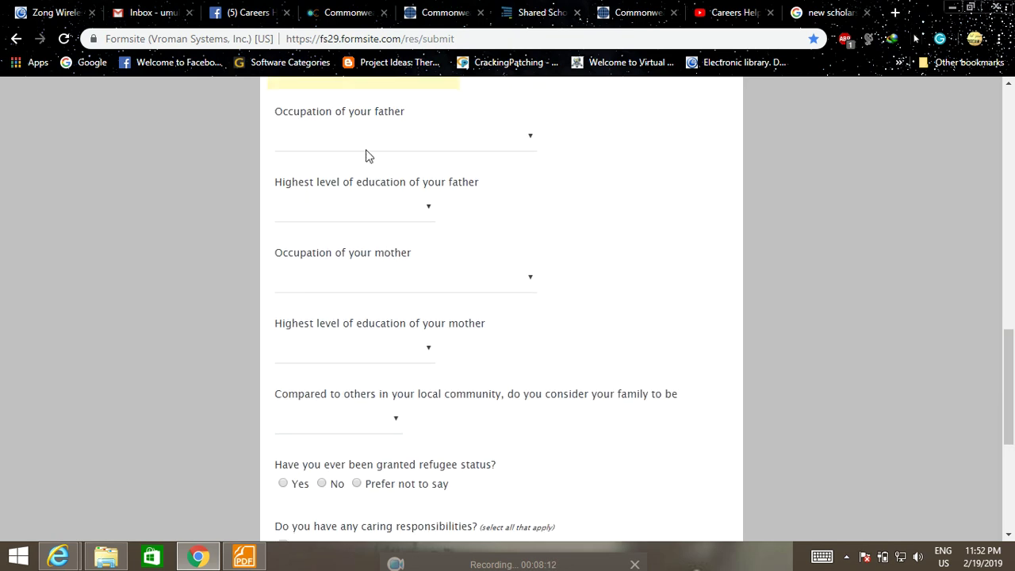
click(512, 145)
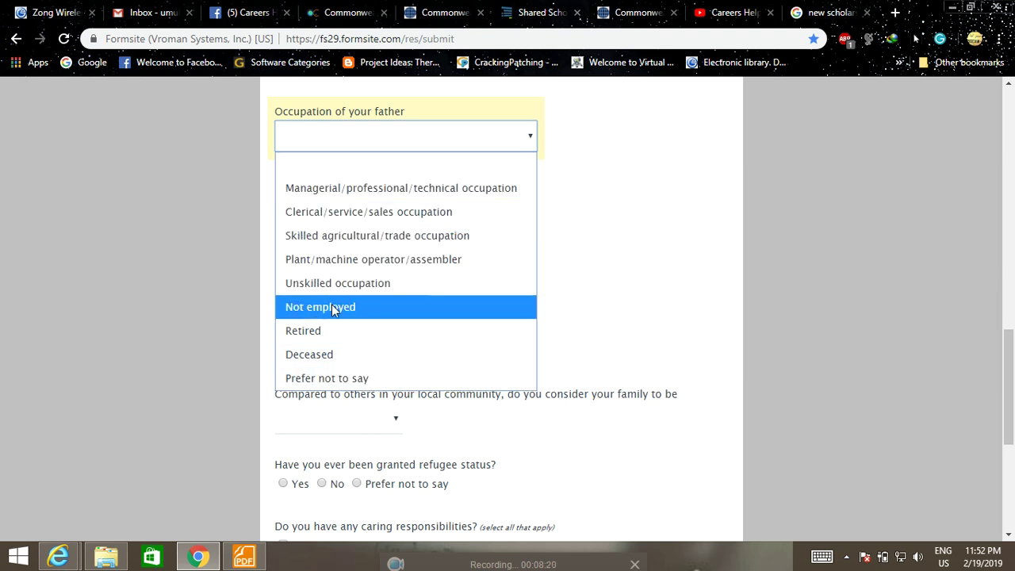
click(326, 377)
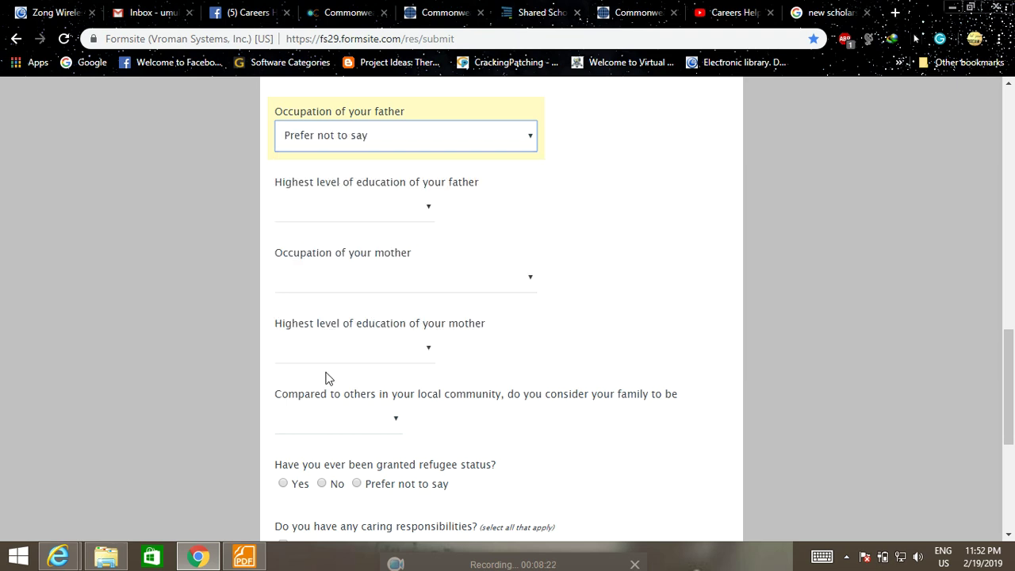
click(403, 208)
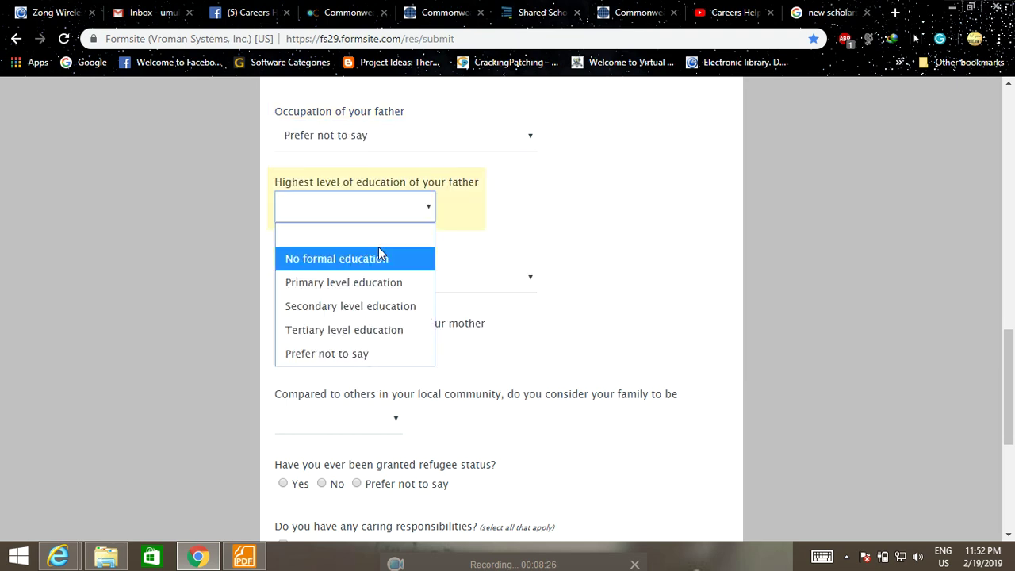
click(340, 267)
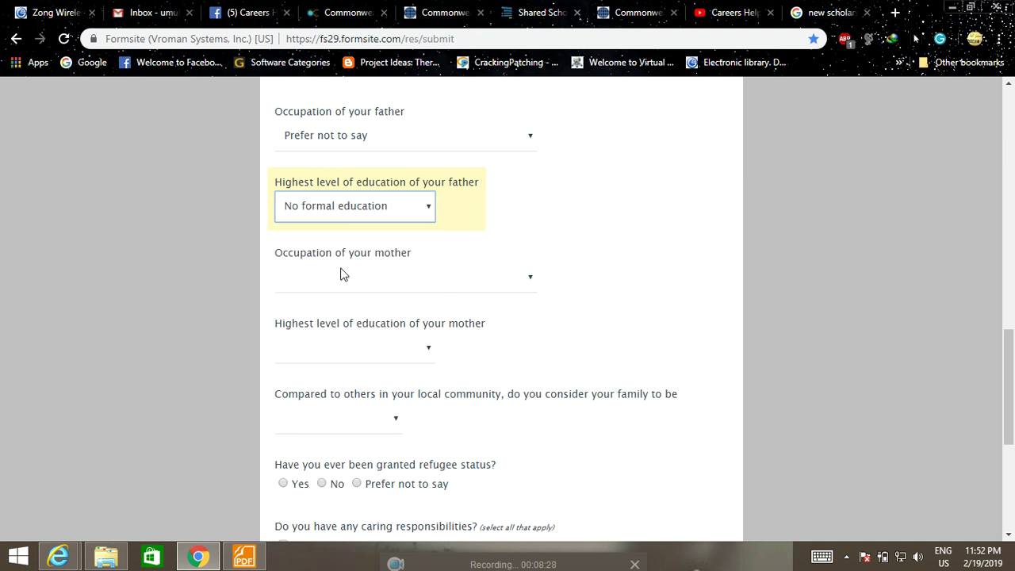
click(473, 276)
click(357, 514)
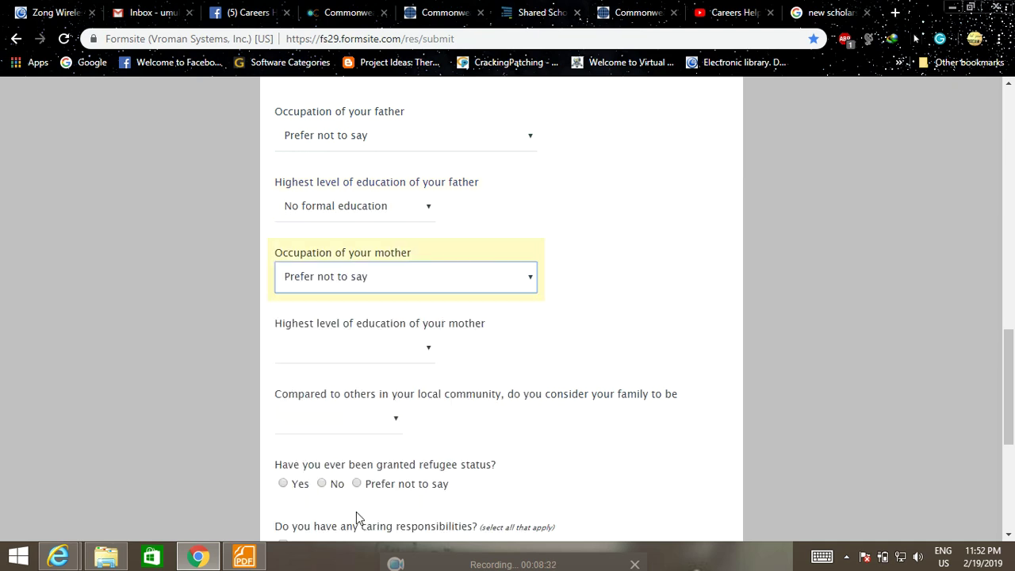
click(421, 346)
click(375, 399)
Rate the family as Poor, answer No to refugee status and caring duties, then continue.
scroll(437, 357, down, 3)
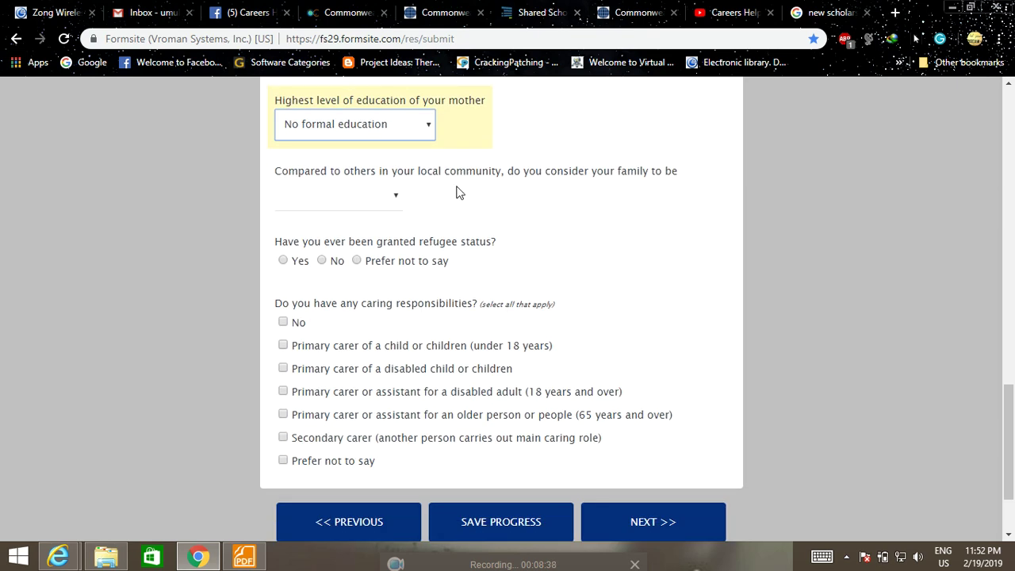
click(394, 203)
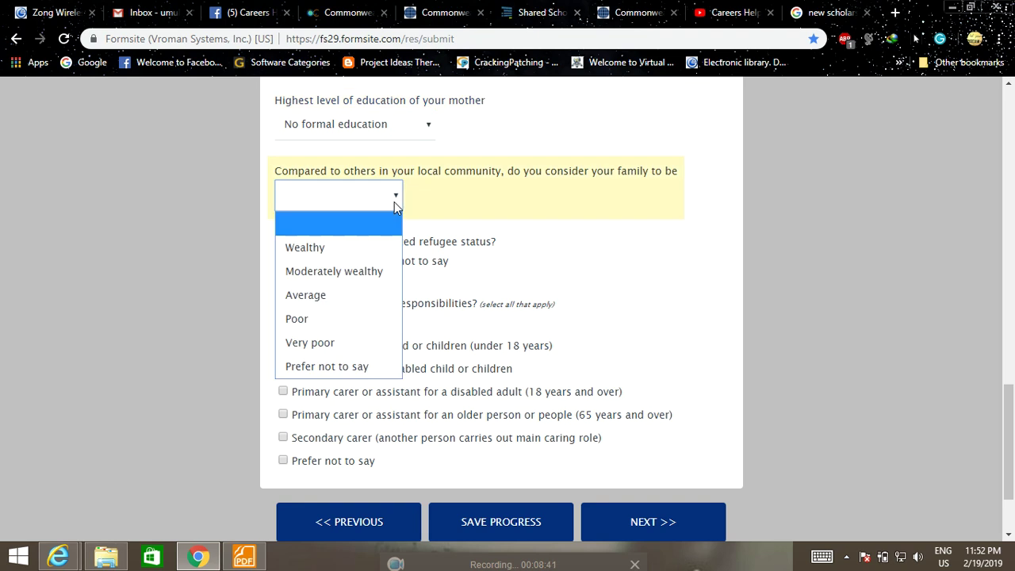
click(328, 317)
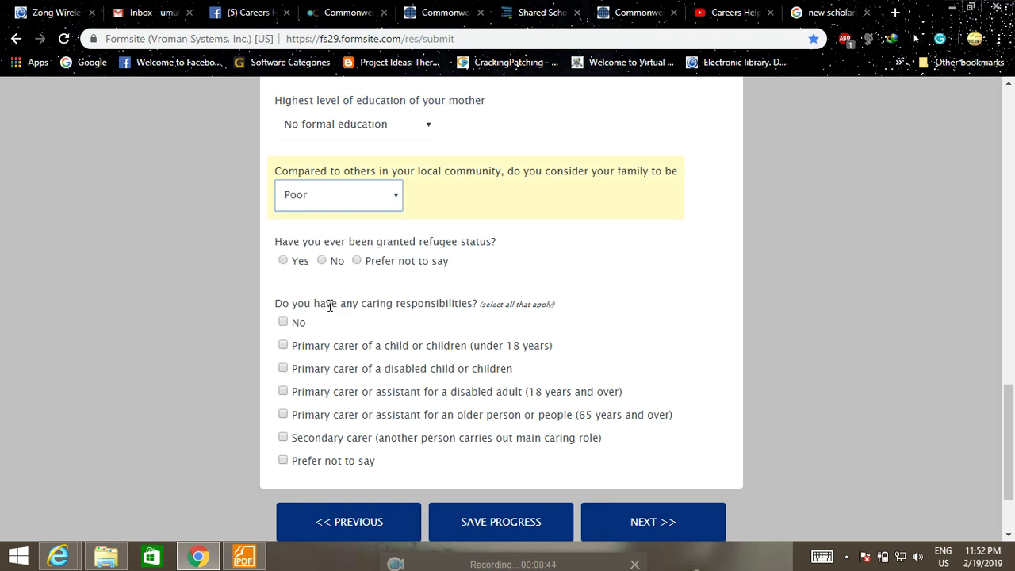
scroll(332, 303, down, 1)
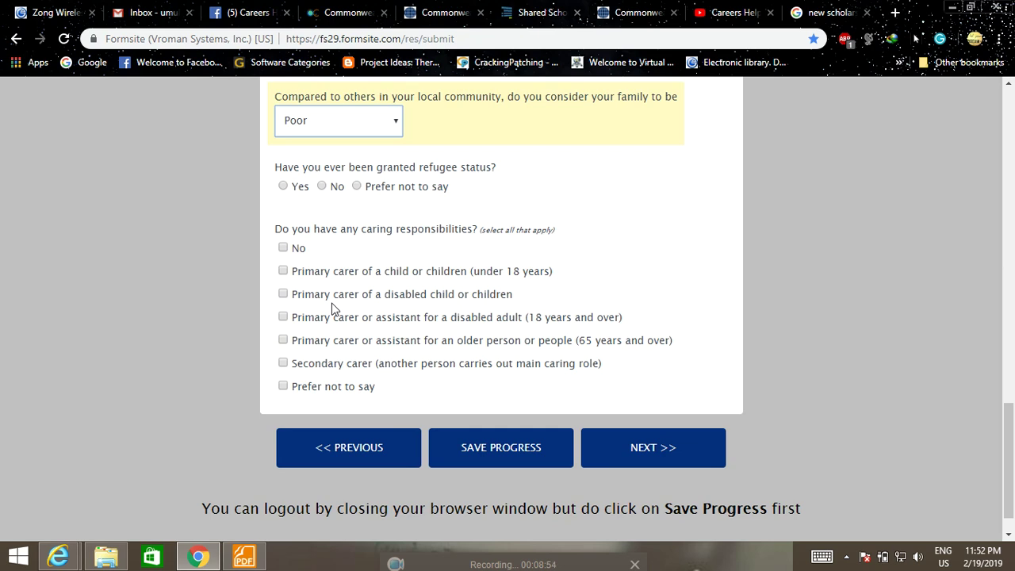
scroll(323, 309, up, 1)
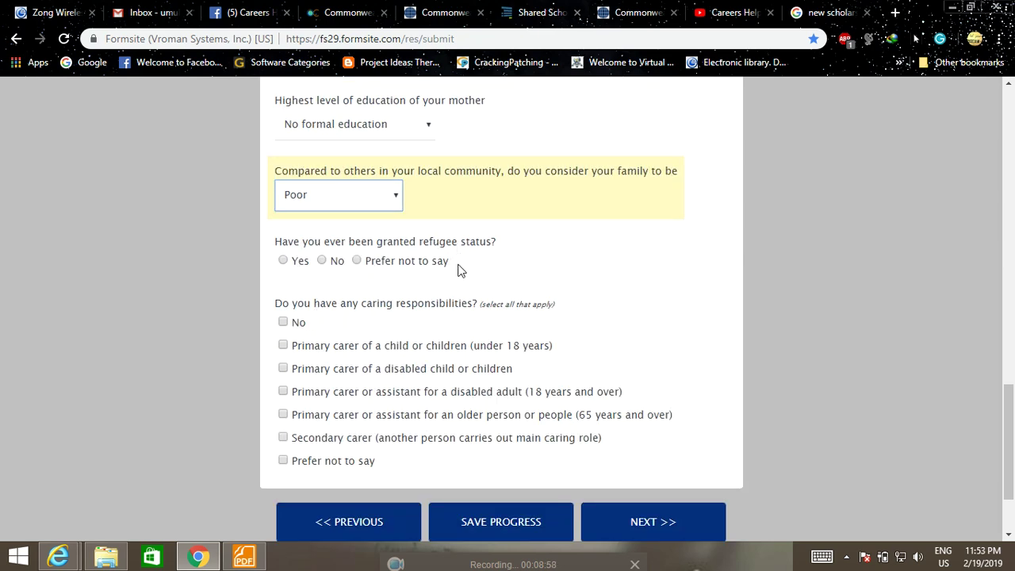
scroll(462, 270, down, 1)
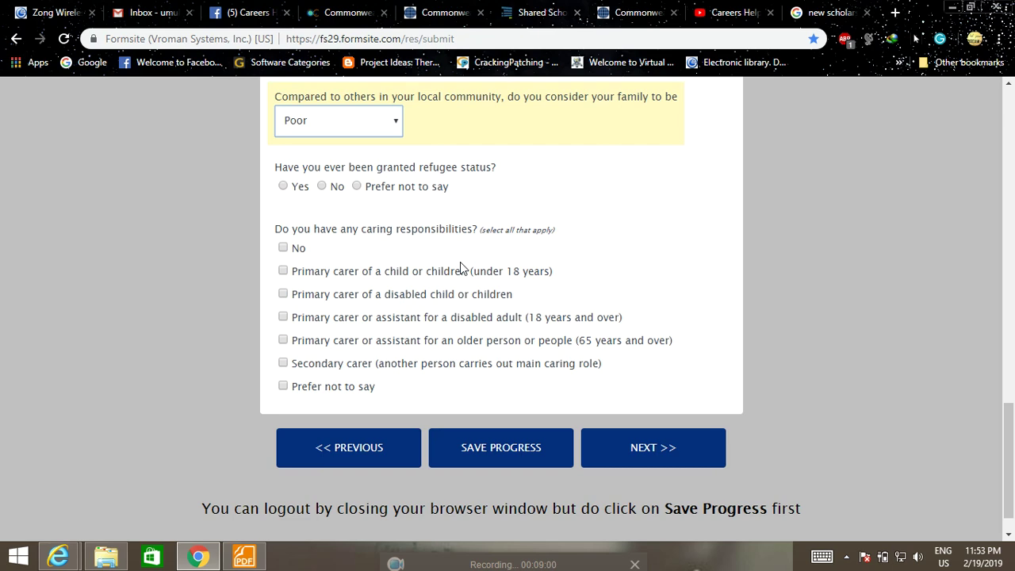
click(322, 186)
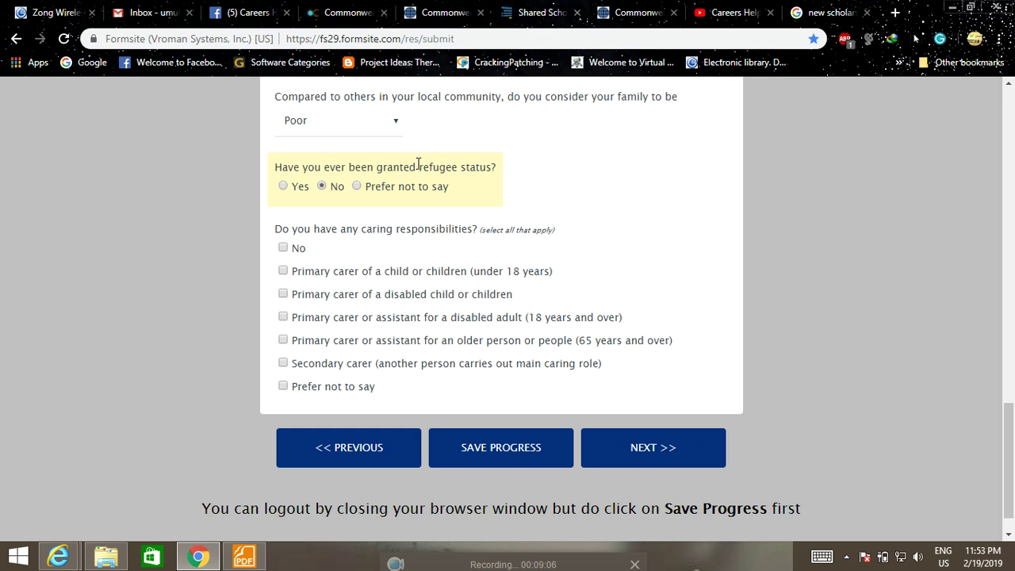
scroll(392, 200, down, 1)
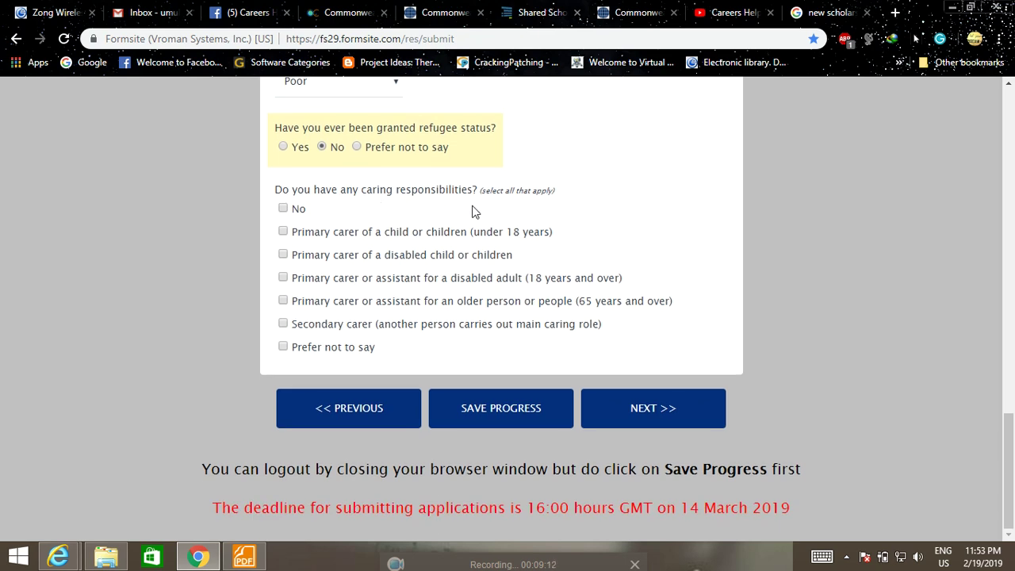
click(283, 208)
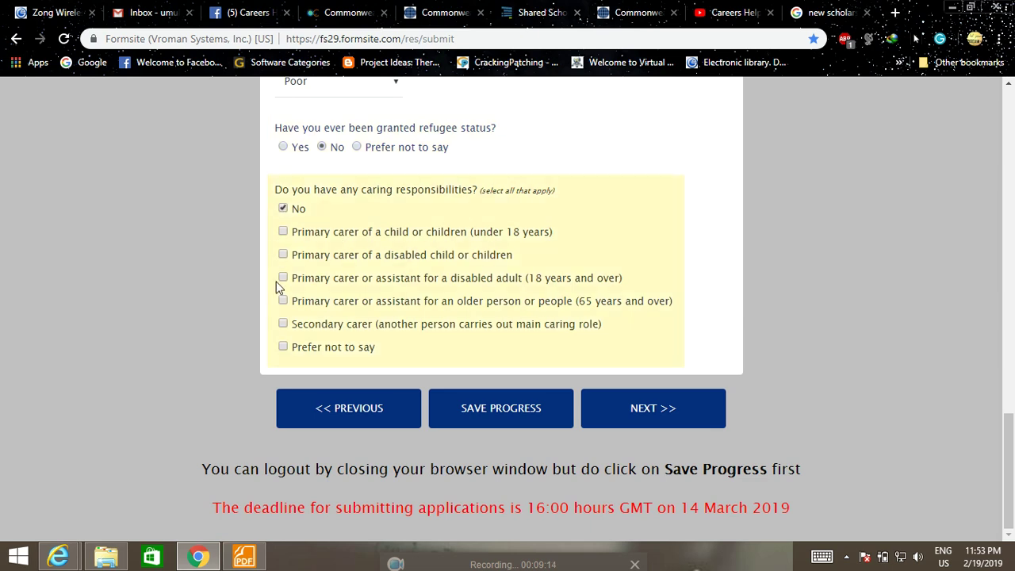
click(654, 407)
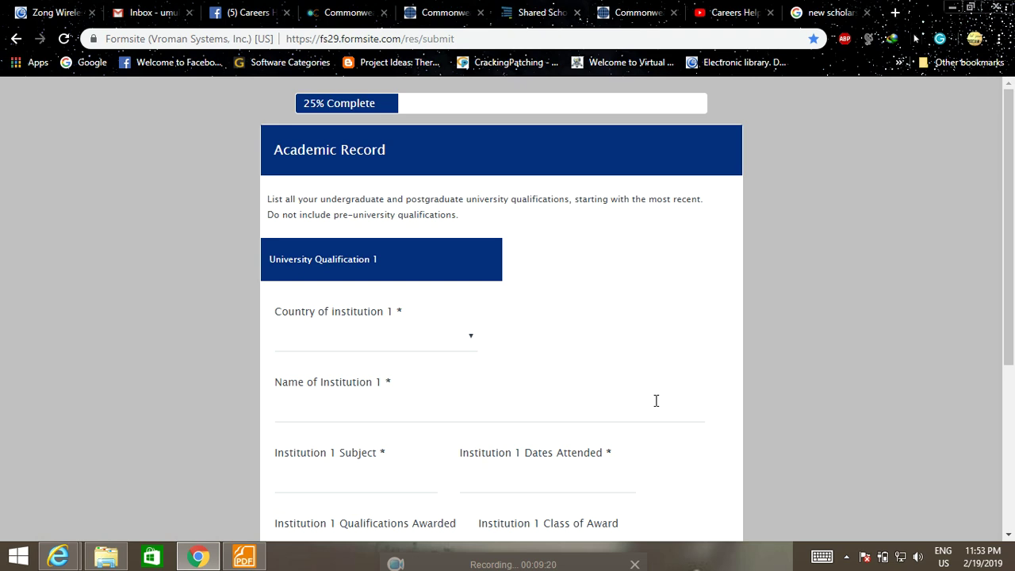
Set Institution 1's country to Pakistan.
scroll(656, 401, down, 1)
scroll(657, 402, up, 1)
scroll(657, 401, down, 3)
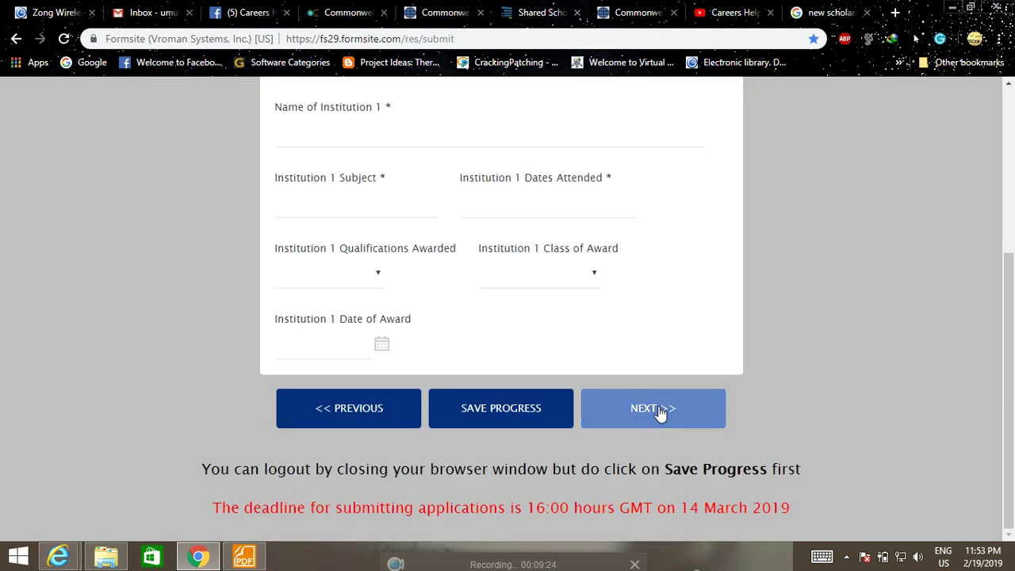
scroll(659, 409, up, 2)
click(465, 212)
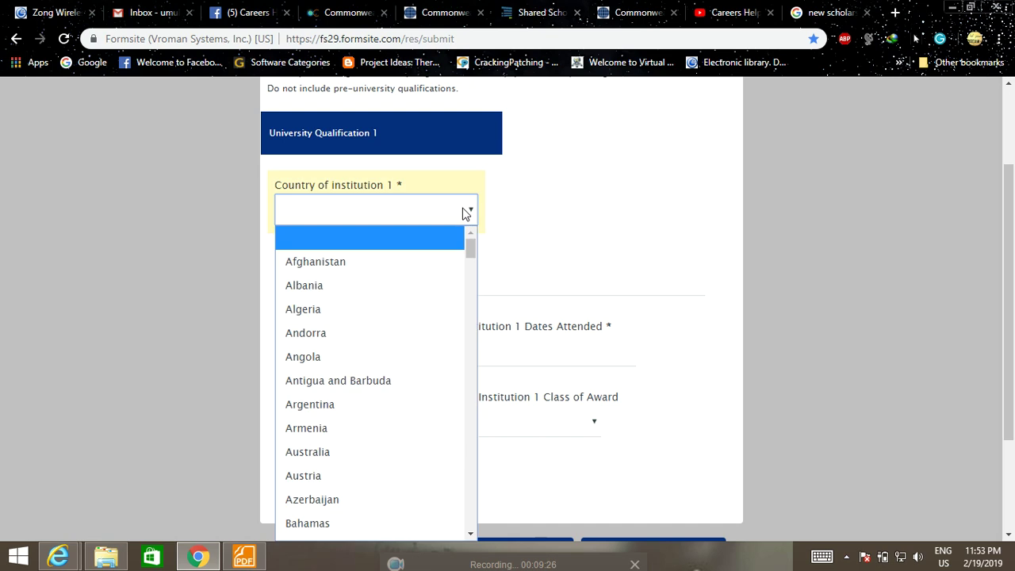
key(p)
key(Return)
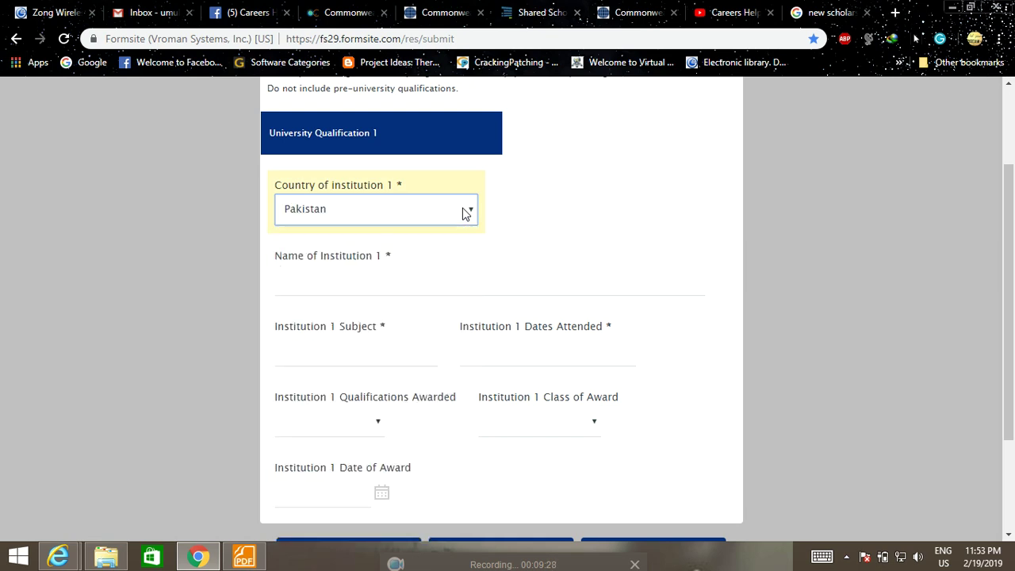
Enter University of Gujrat, subject Chemical Engineering, and dates attended 04/10/2018.
click(362, 284)
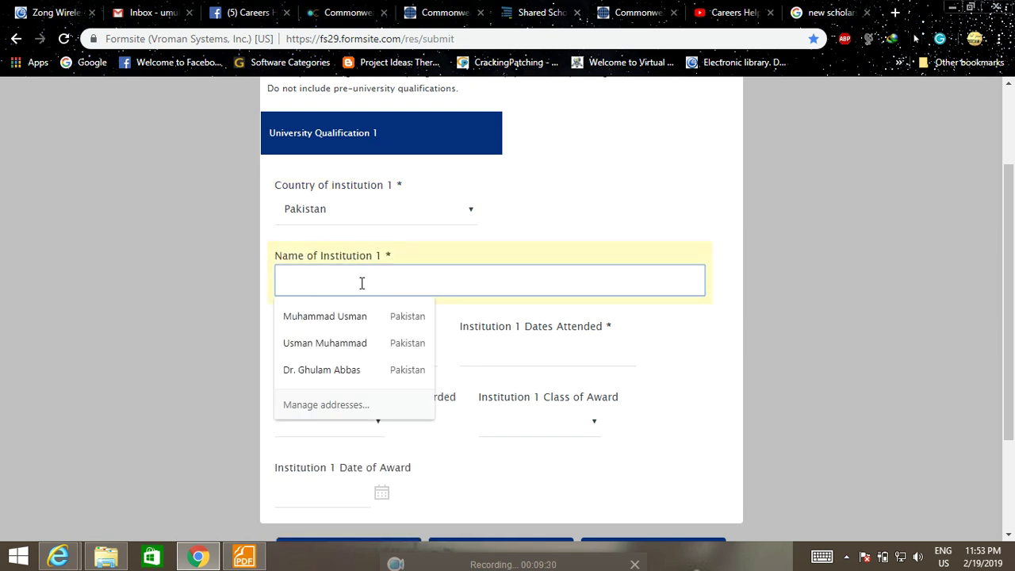
text(Univer)
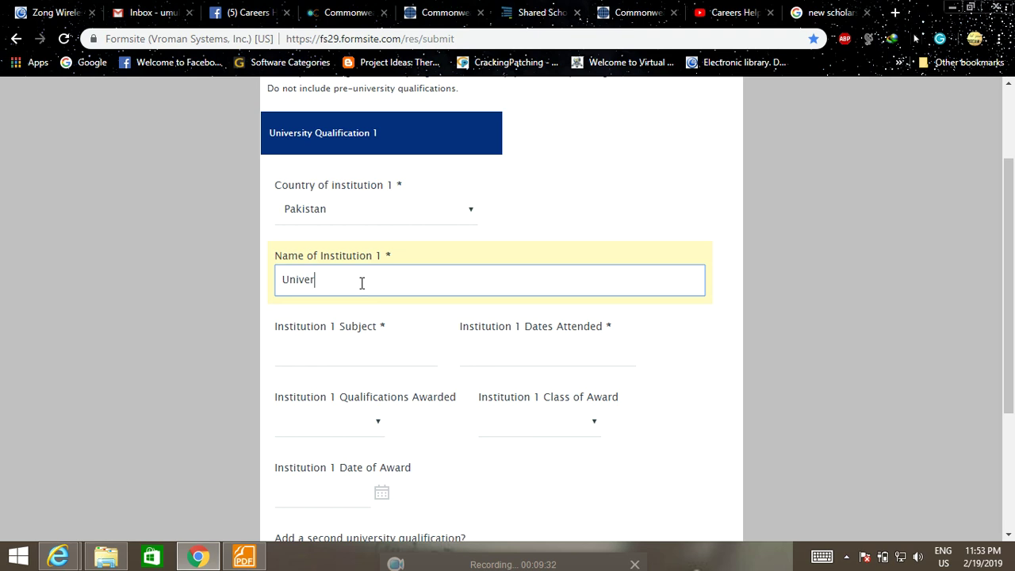
text(sity of Gujrat)
scroll(362, 284, down, 2)
click(370, 206)
text(Ch)
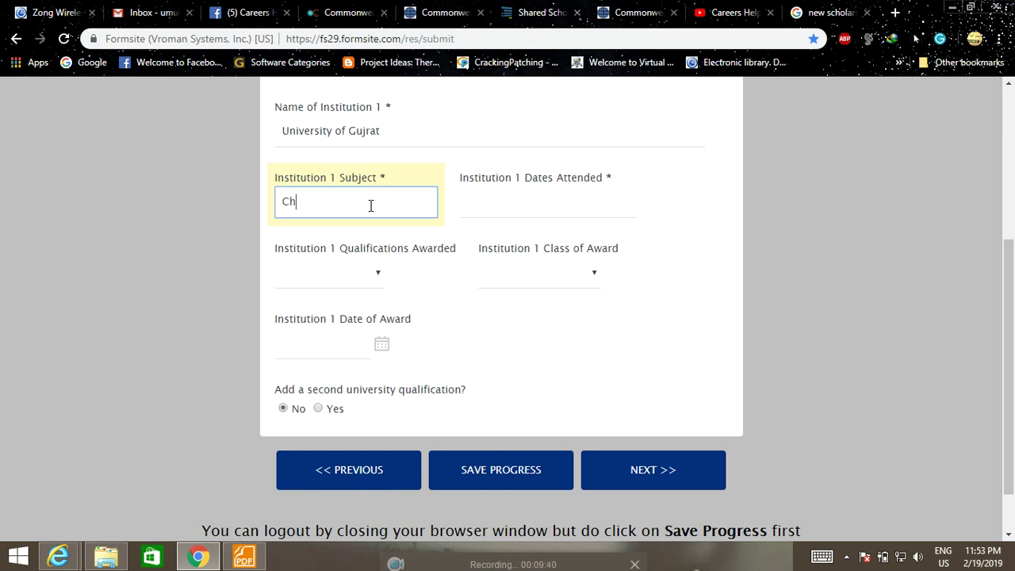
text(emical Engineering)
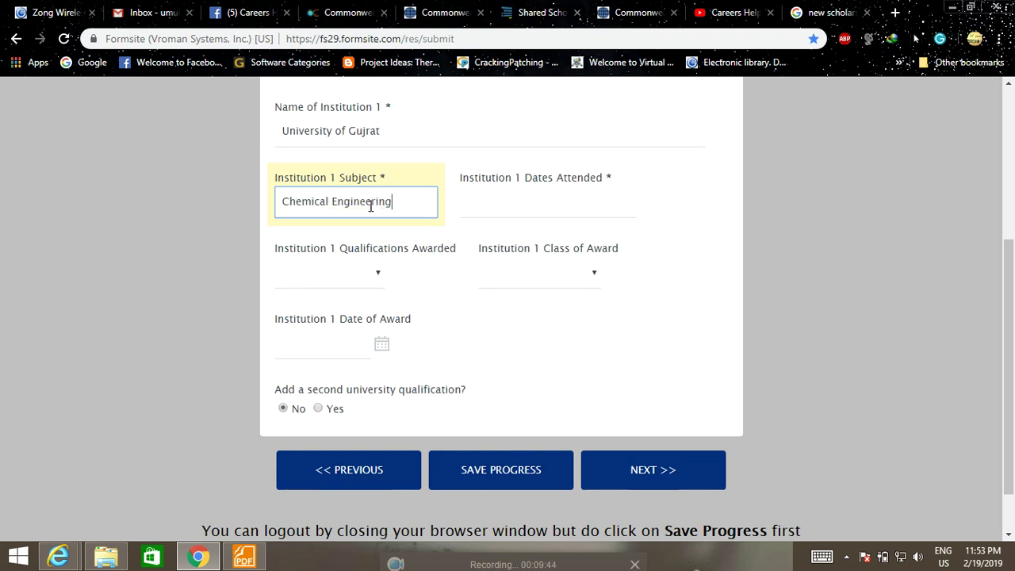
click(516, 211)
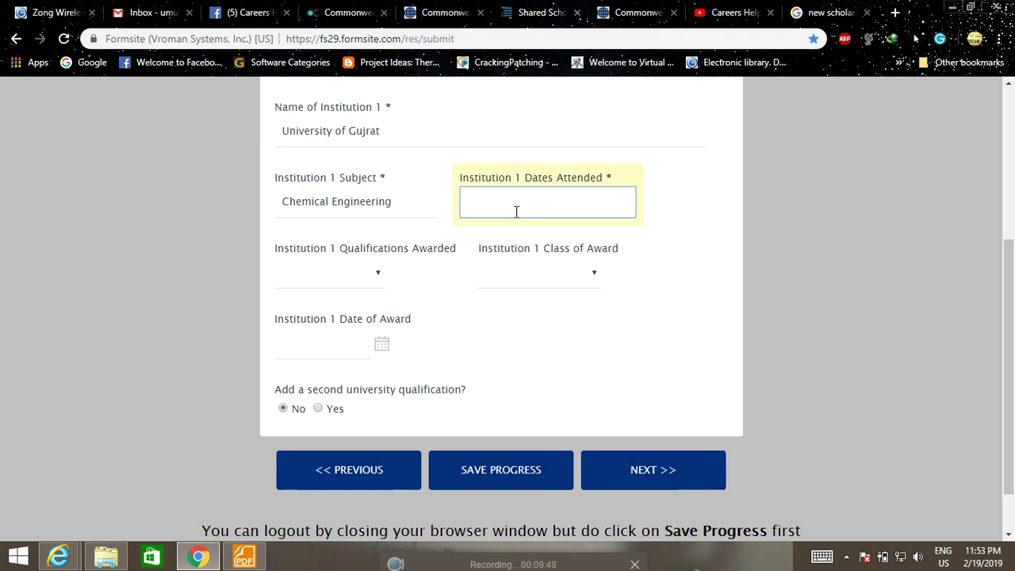
text(04/10/2018)
Set the qualification awarded to BE.
click(363, 273)
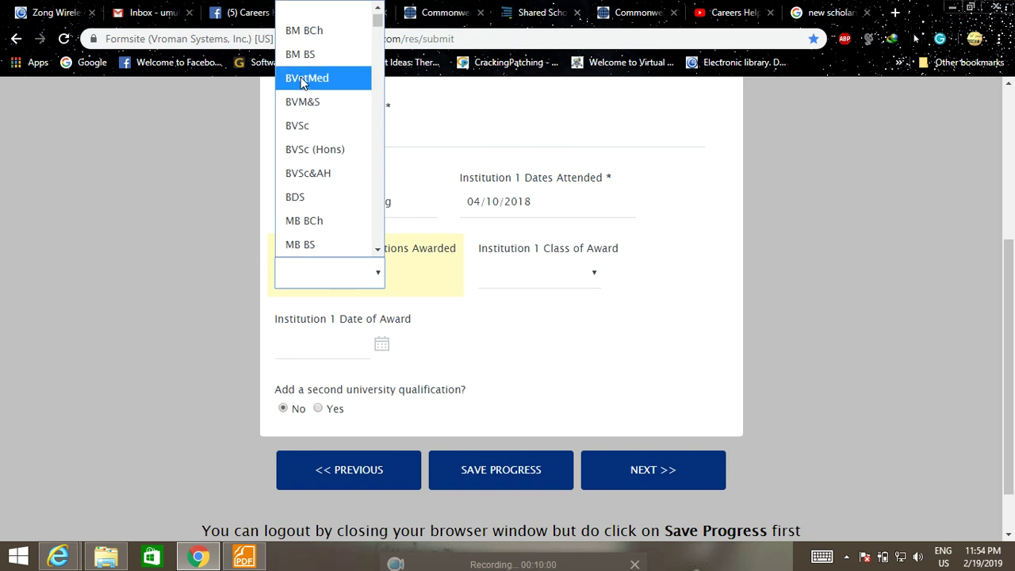
scroll(312, 99, down, 4)
scroll(312, 99, down, 10)
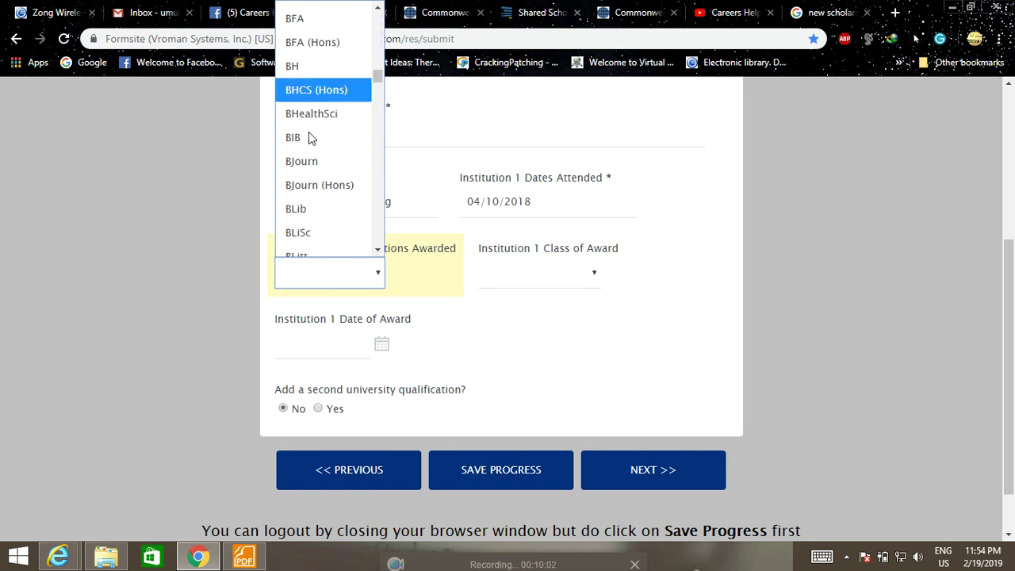
scroll(312, 143, down, 10)
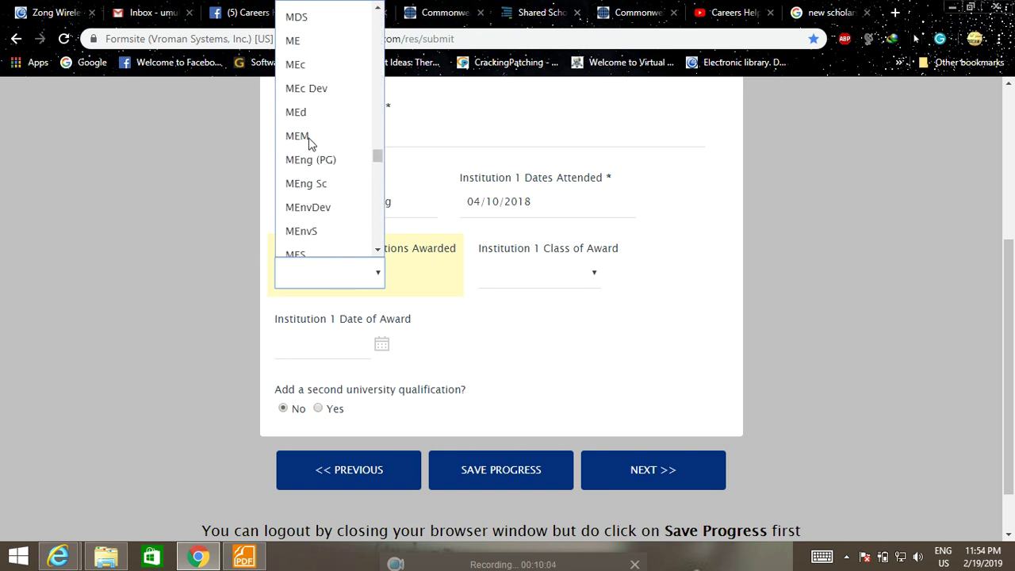
scroll(310, 143, down, 8)
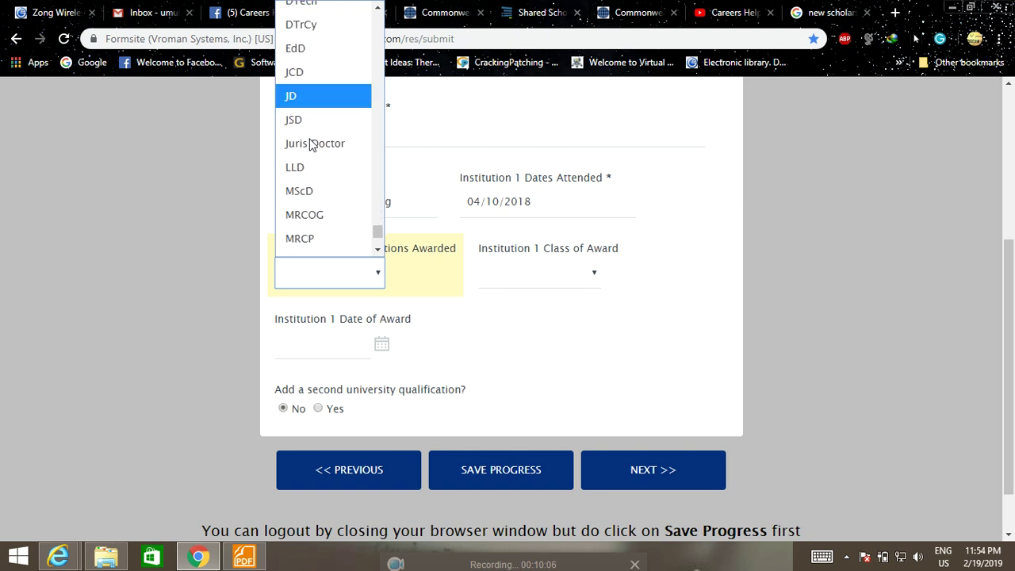
scroll(311, 150, up, 15)
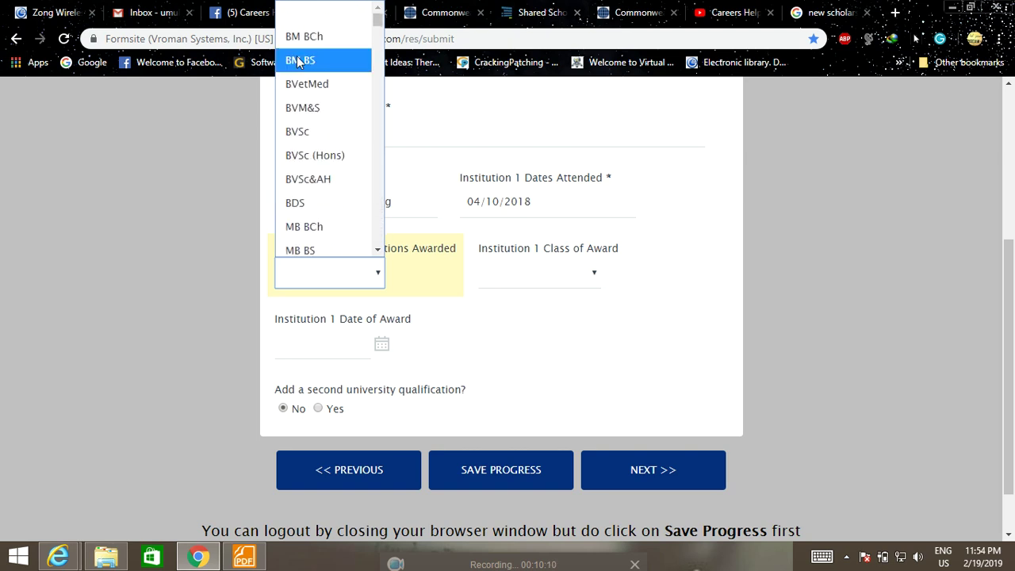
scroll(306, 197, down, 2)
scroll(318, 198, down, 4)
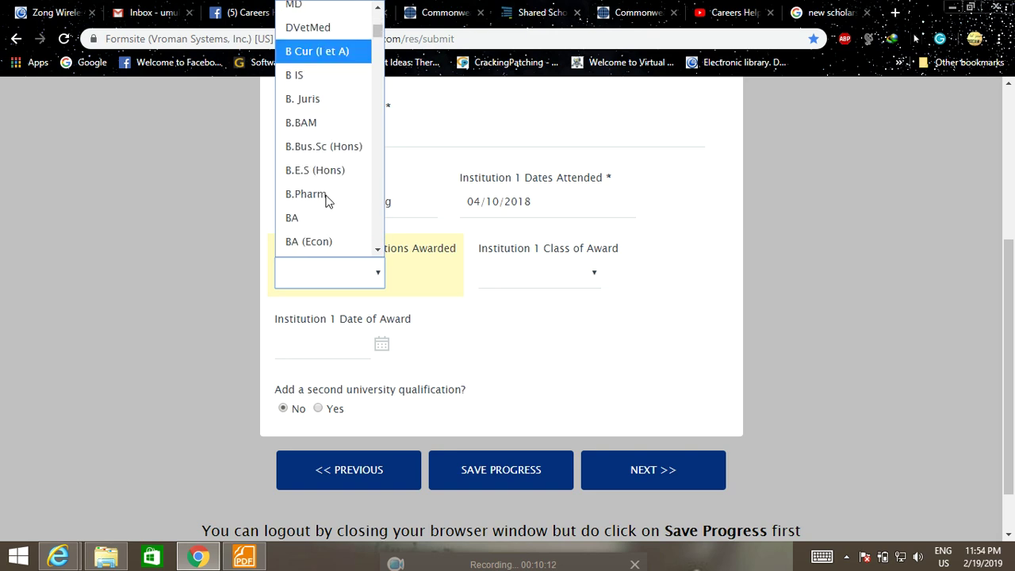
scroll(329, 201, down, 6)
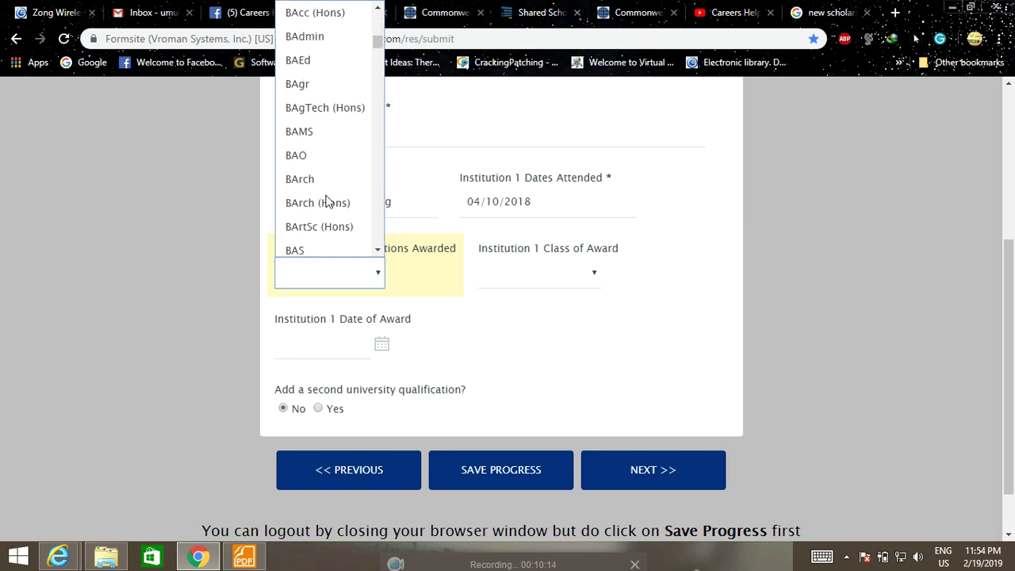
scroll(326, 201, down, 4)
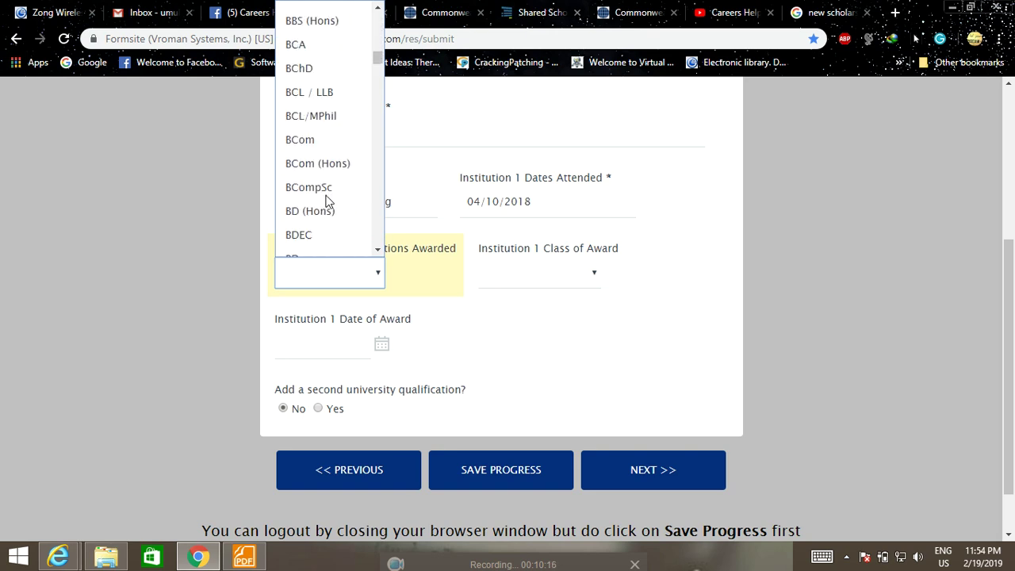
click(307, 88)
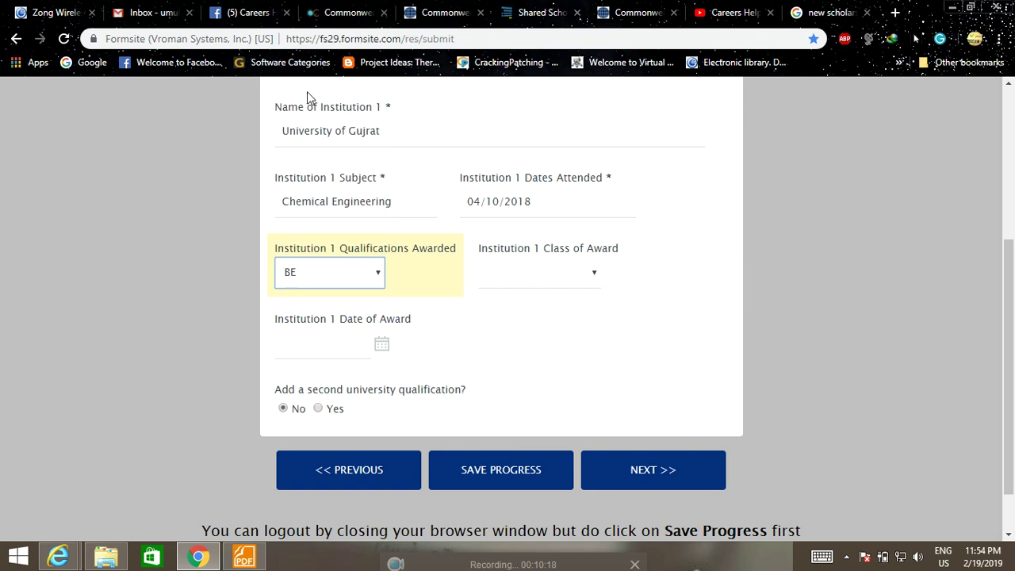
Set the class of award to Pass.
scroll(353, 302, down, 1)
click(567, 215)
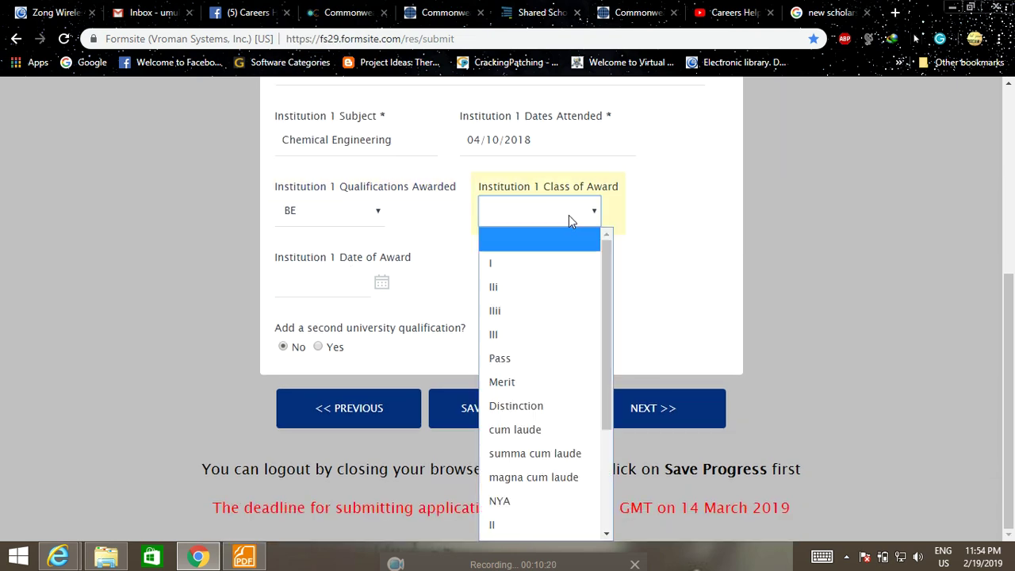
scroll(548, 331, down, 2)
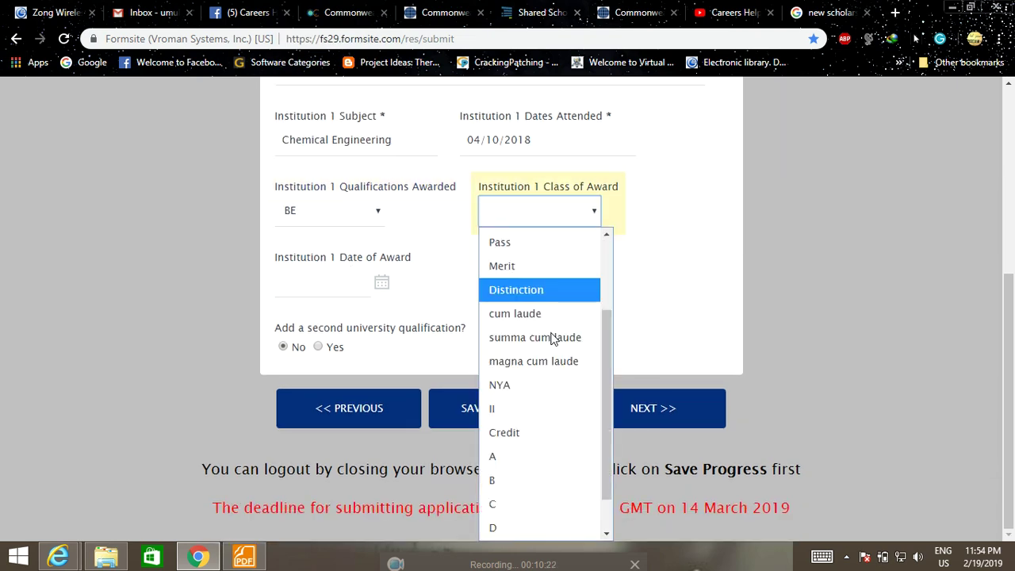
scroll(551, 338, up, 2)
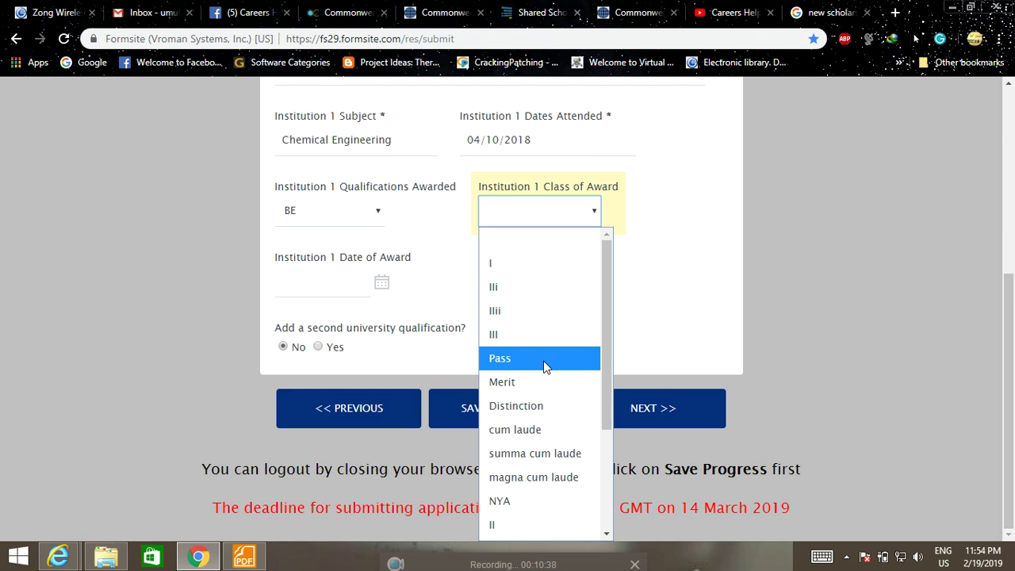
click(546, 366)
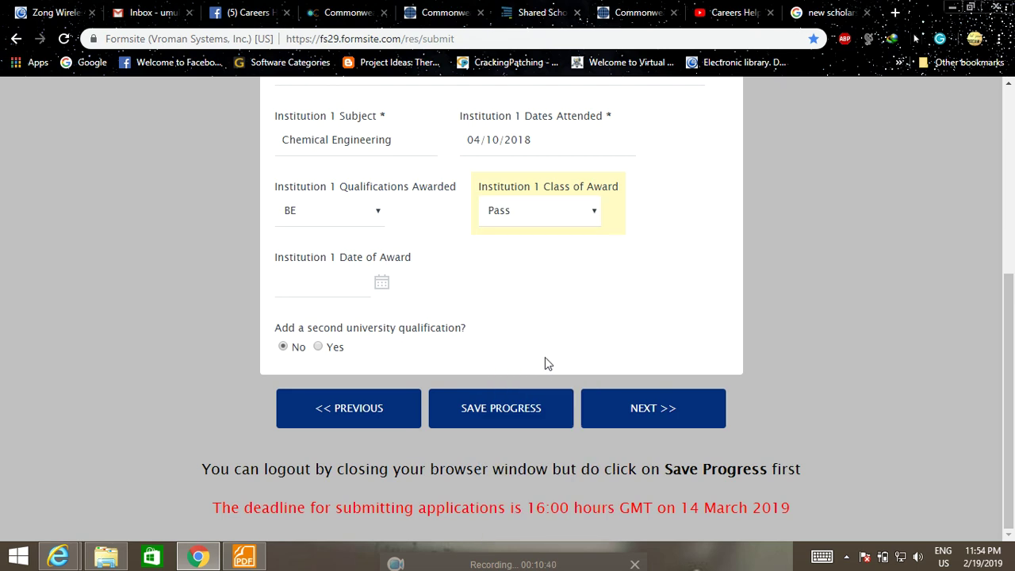
Pick 6 August 2018 as the date of award in the calendar.
click(335, 283)
click(381, 285)
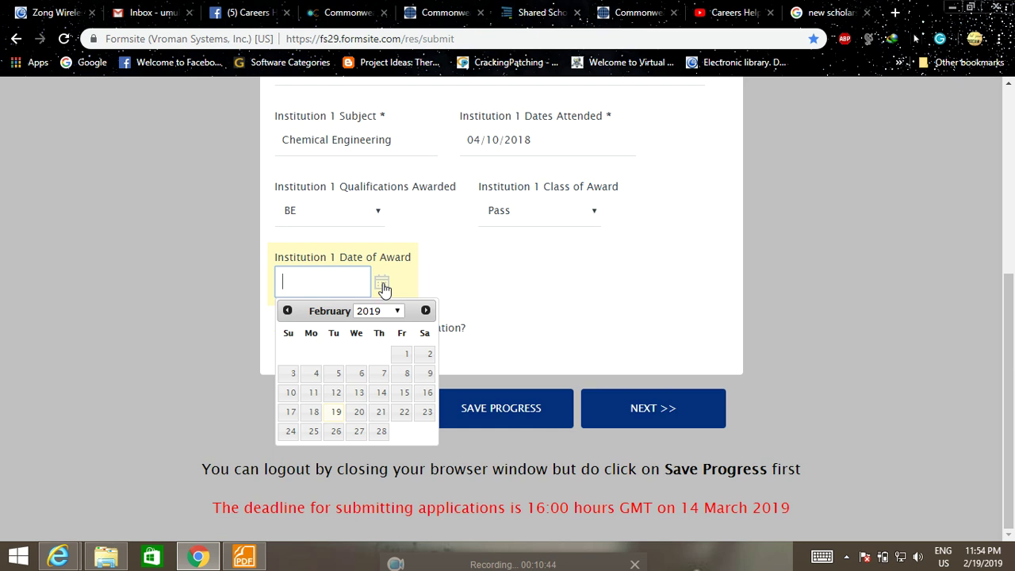
click(396, 310)
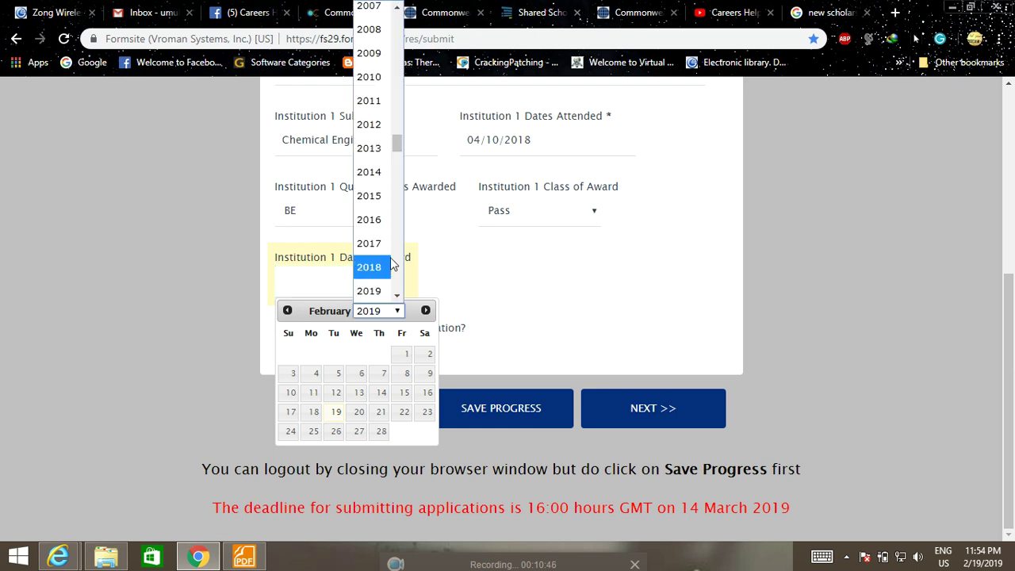
click(375, 267)
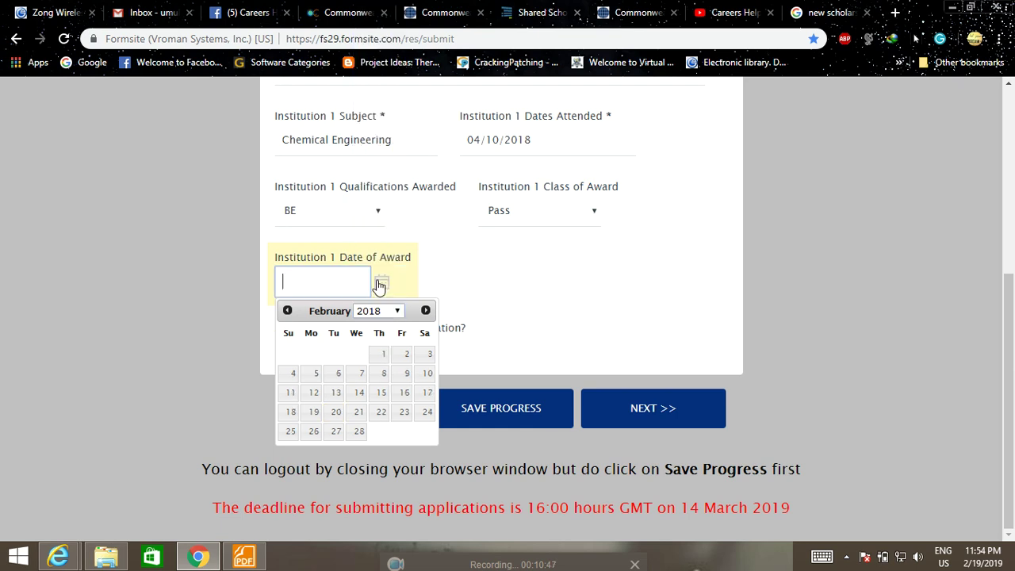
double_click(425, 310)
triple_click(426, 310)
double_click(426, 310)
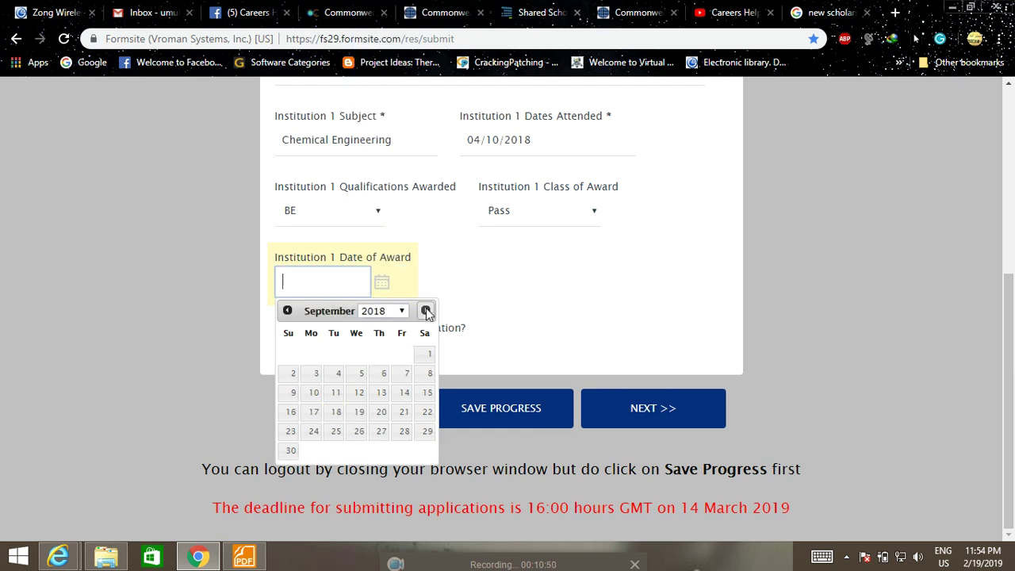
click(288, 310)
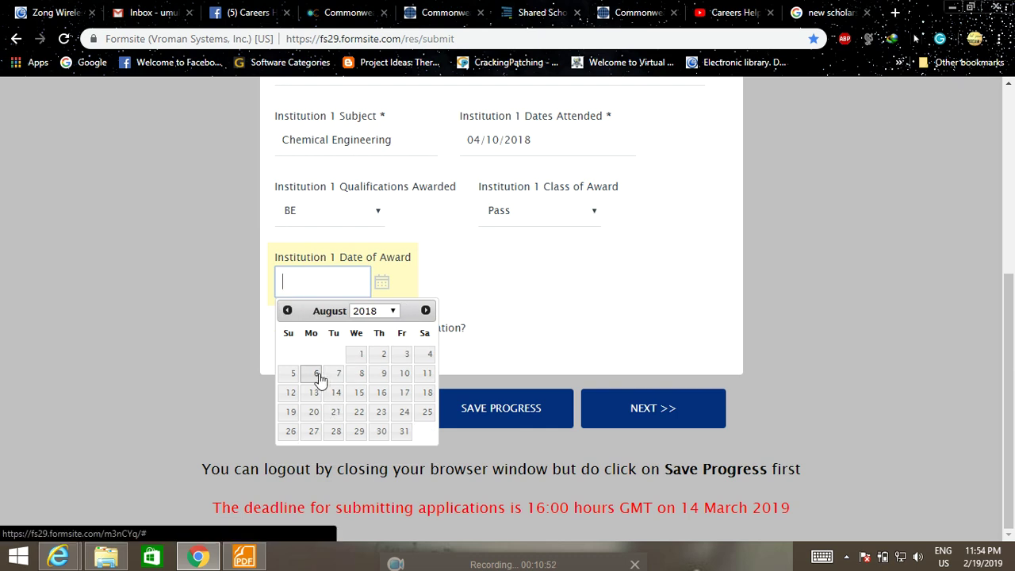
click(318, 375)
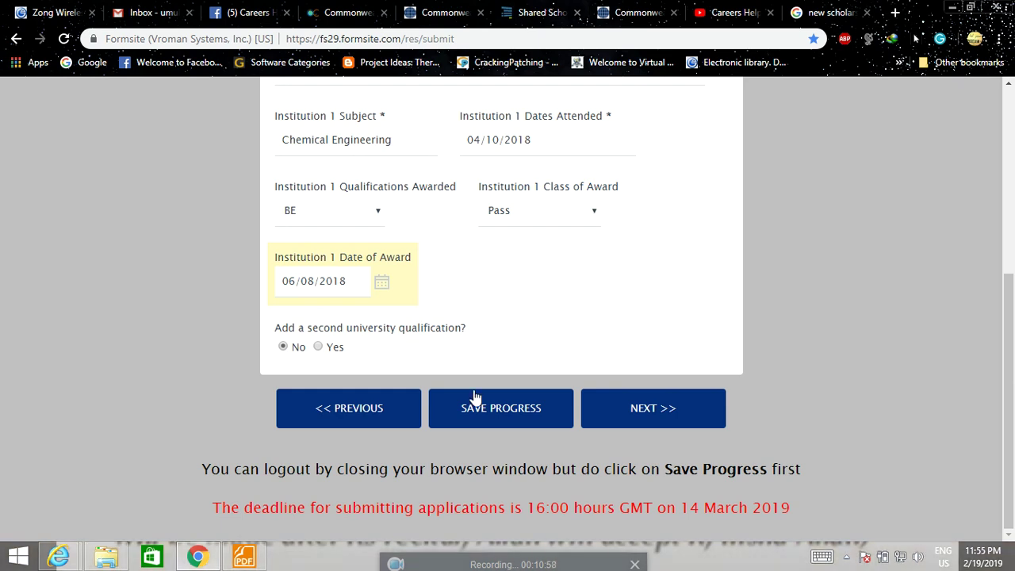
Submit the Academic Record page and move on to the Publications section.
click(674, 413)
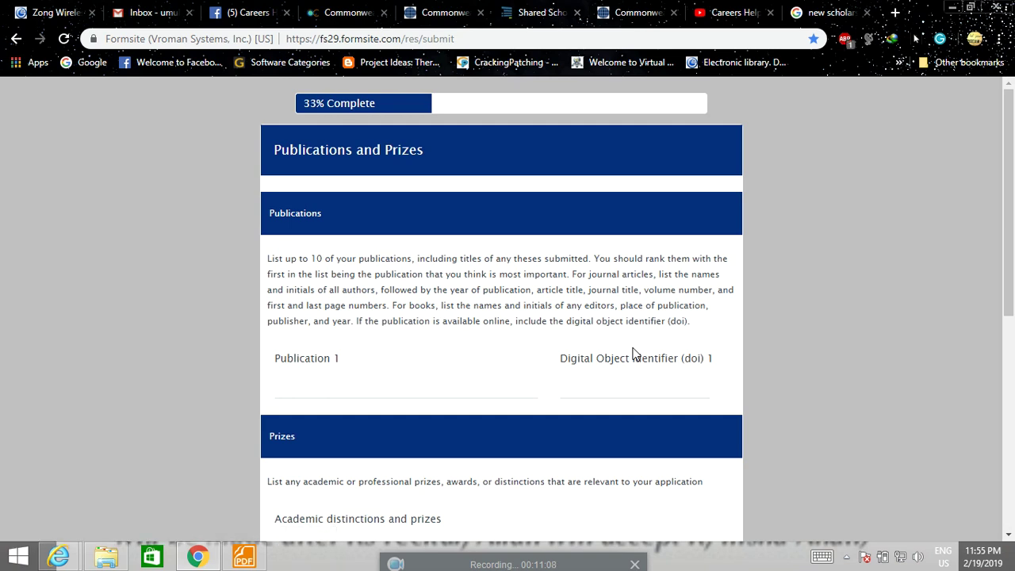
scroll(539, 351, down, 2)
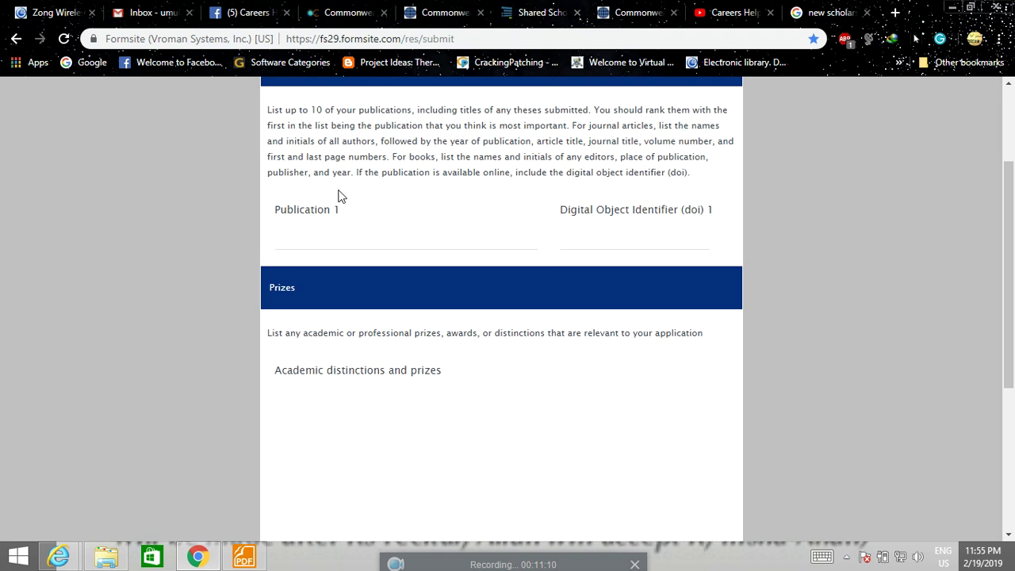
click(620, 236)
Start the first publication entry and bring up File Explorer to locate its file.
click(427, 224)
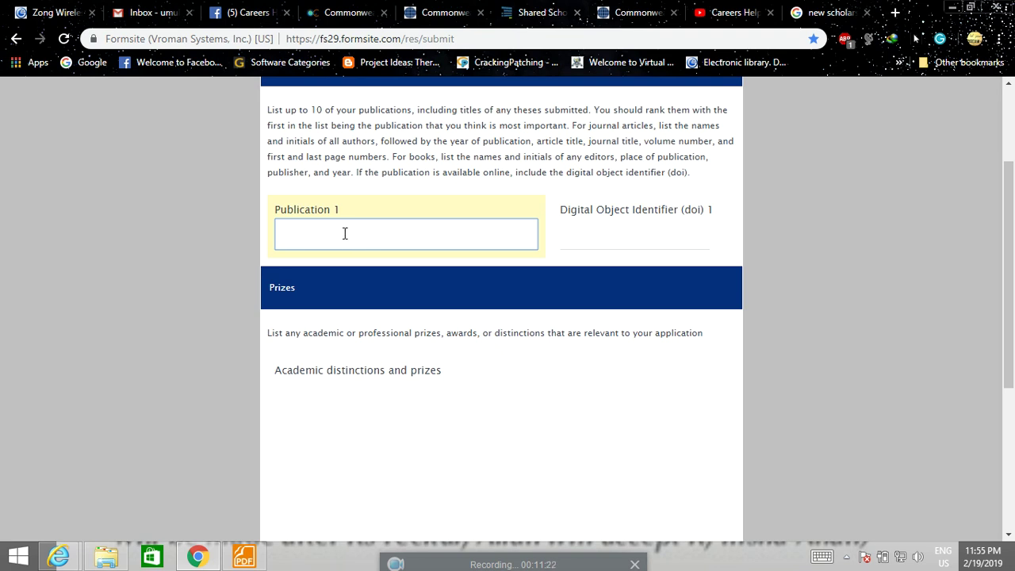
click(595, 238)
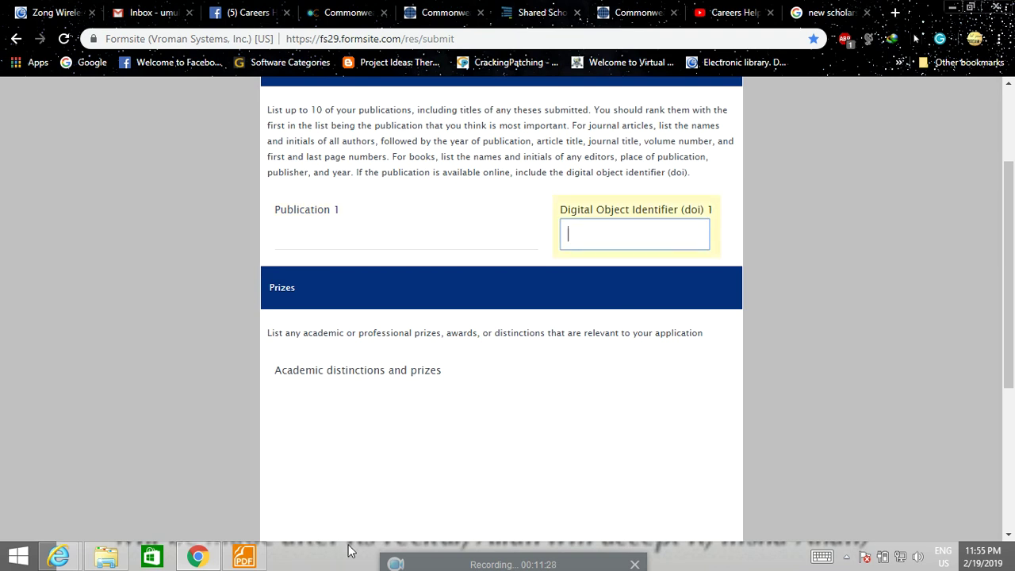
click(105, 556)
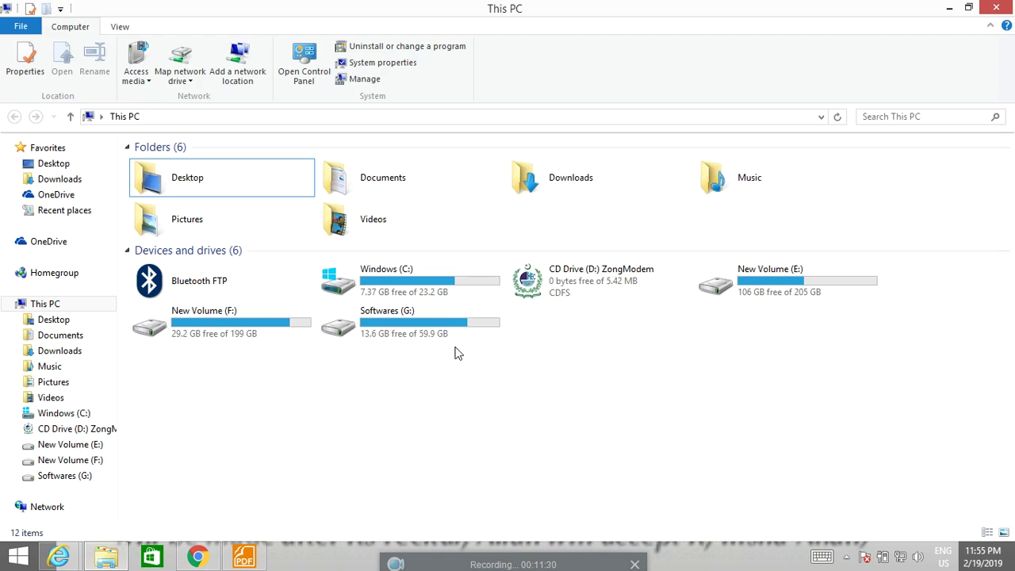
Browse New Volume (F:) > Study > Publication and open the smog-prevention article PDF.
double_click(272, 331)
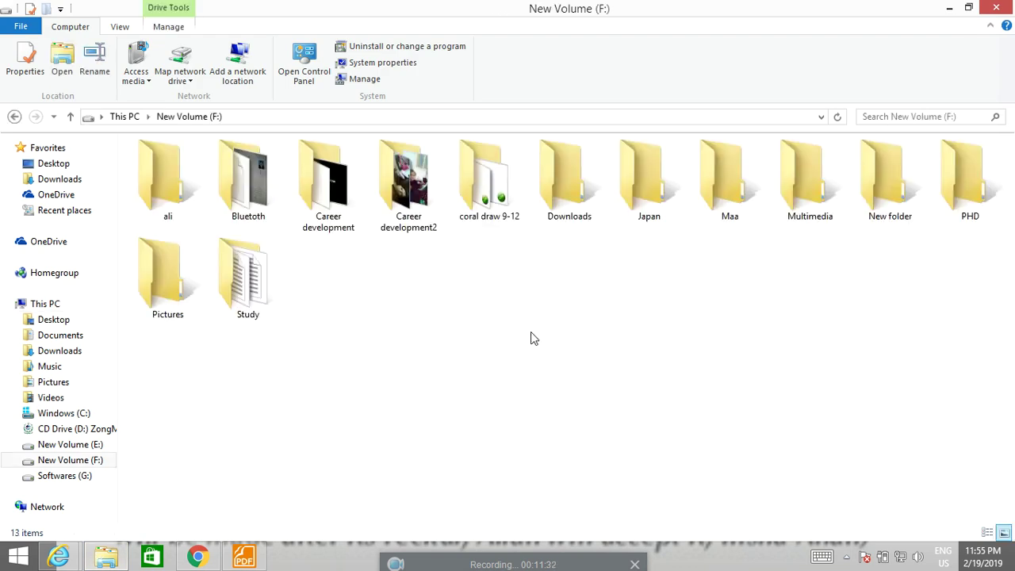
double_click(222, 288)
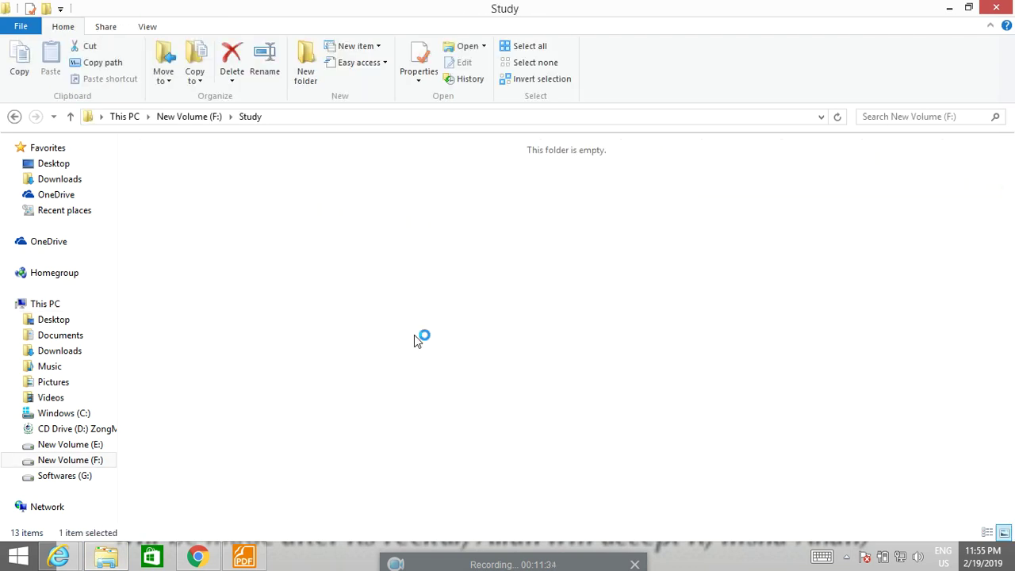
double_click(265, 296)
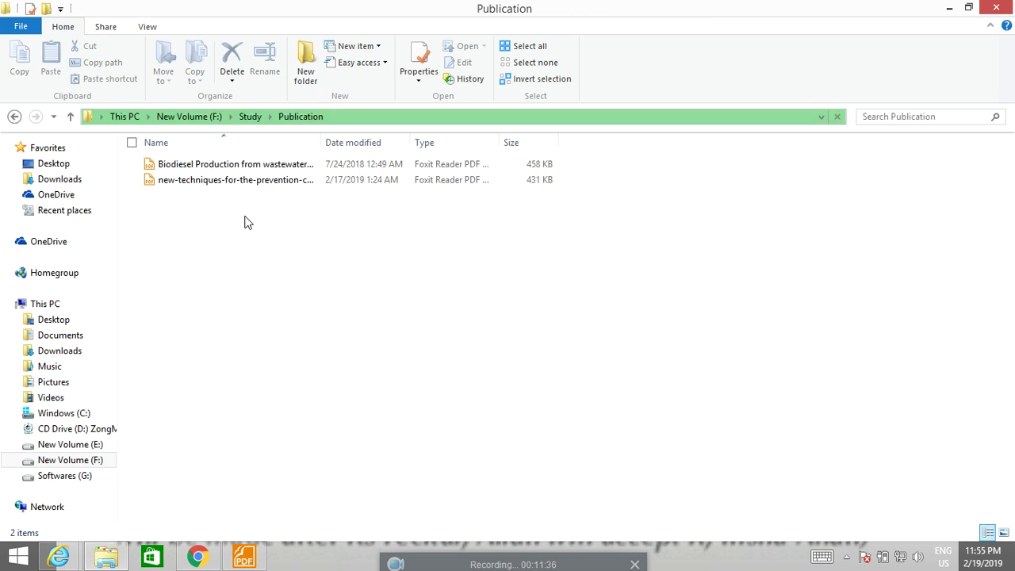
double_click(254, 181)
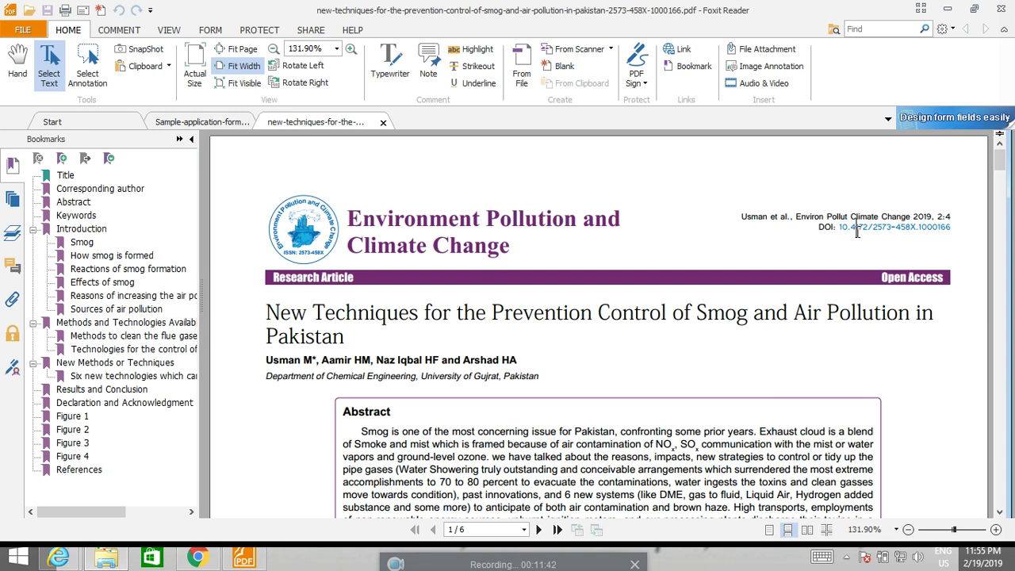
Select the DOI 10.4172/2573-458X.1000166 in the PDF and return to Formsite.
drag(840, 230, 839, 230)
click(880, 251)
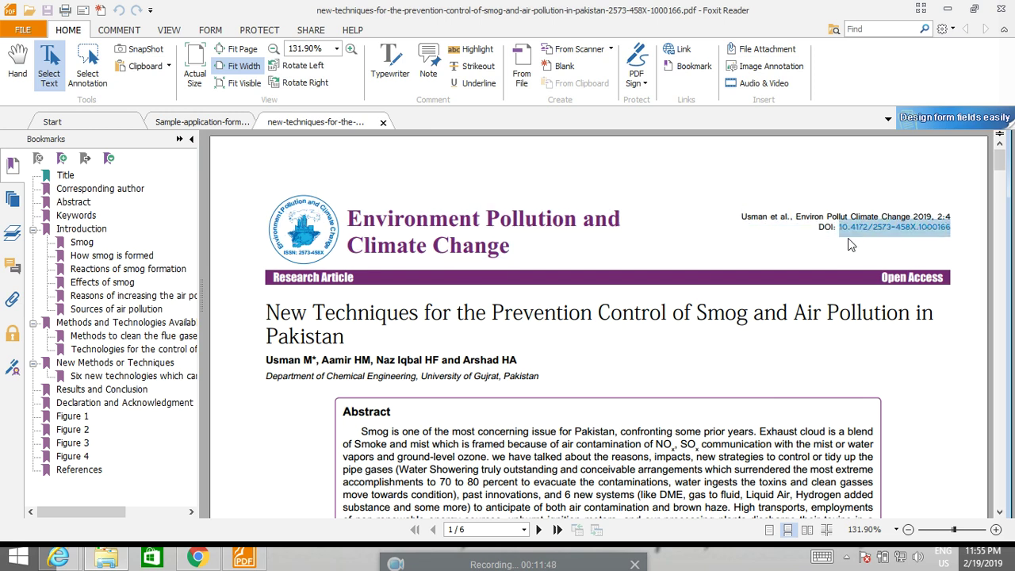
key(alt+Tab)
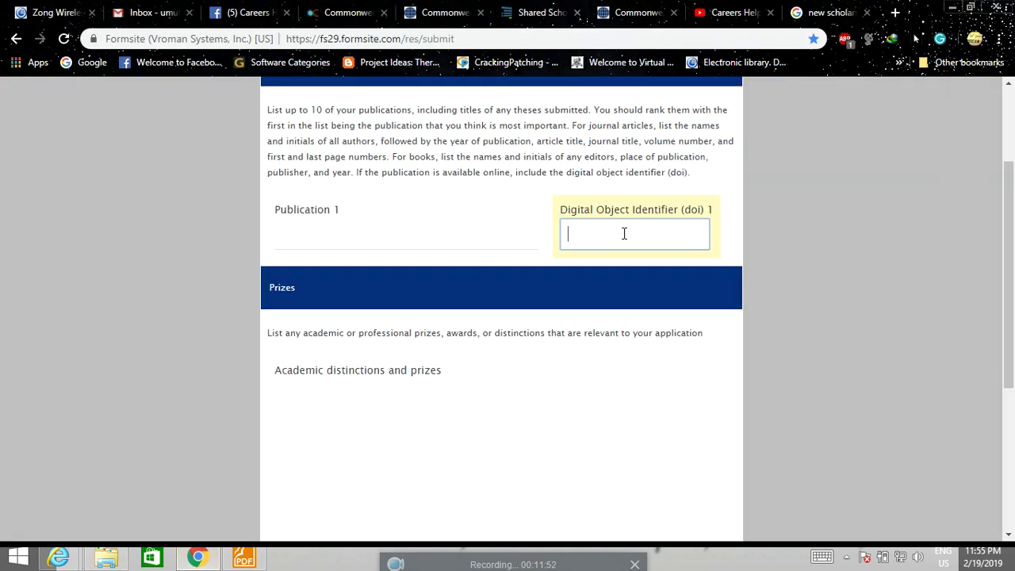
Enter N/A in the Academic distinctions and prizes box and submit with NEXT >>.
scroll(619, 228, down, 2)
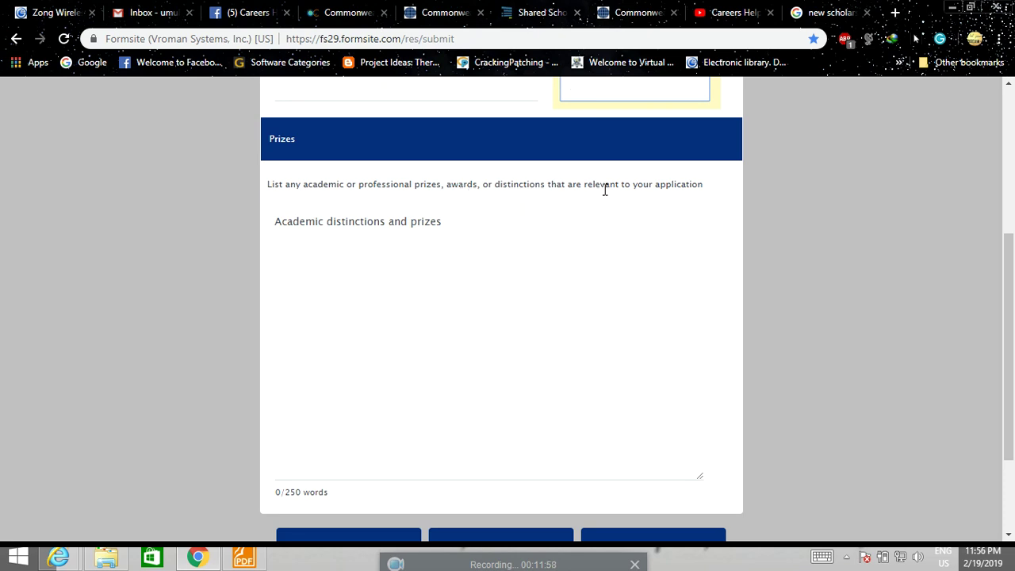
click(311, 299)
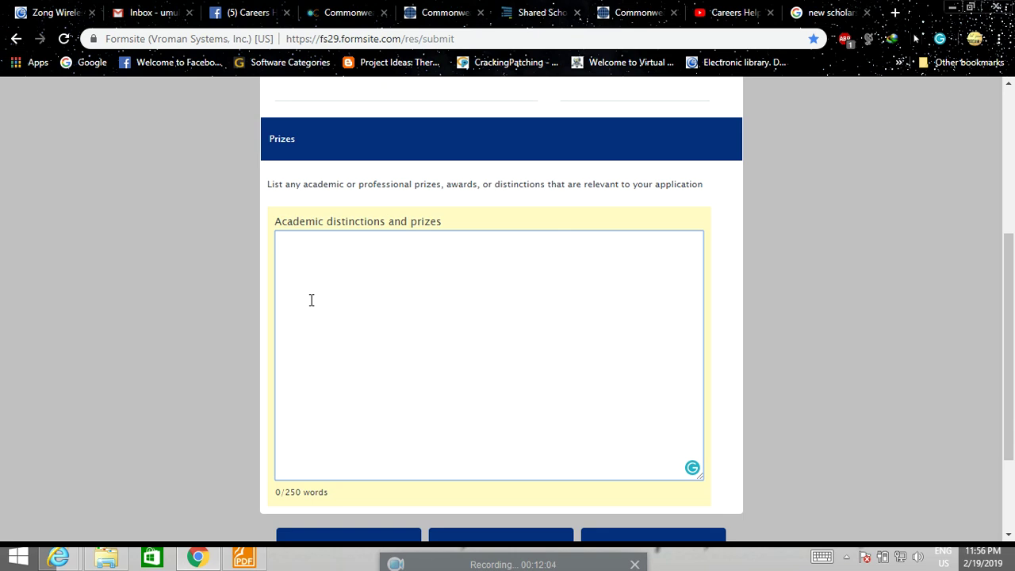
scroll(310, 299, up, 1)
scroll(404, 322, down, 3)
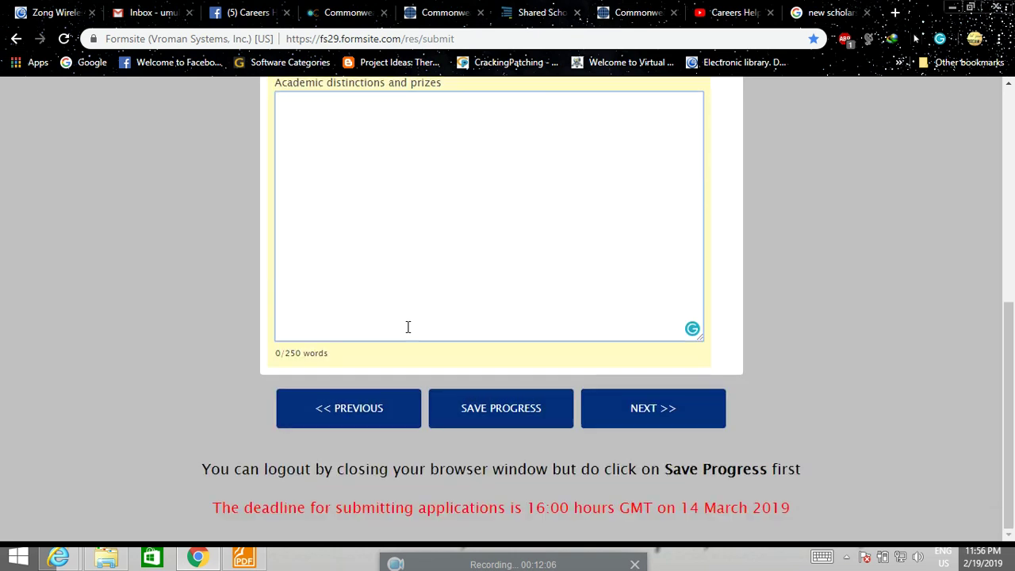
scroll(467, 334, up, 3)
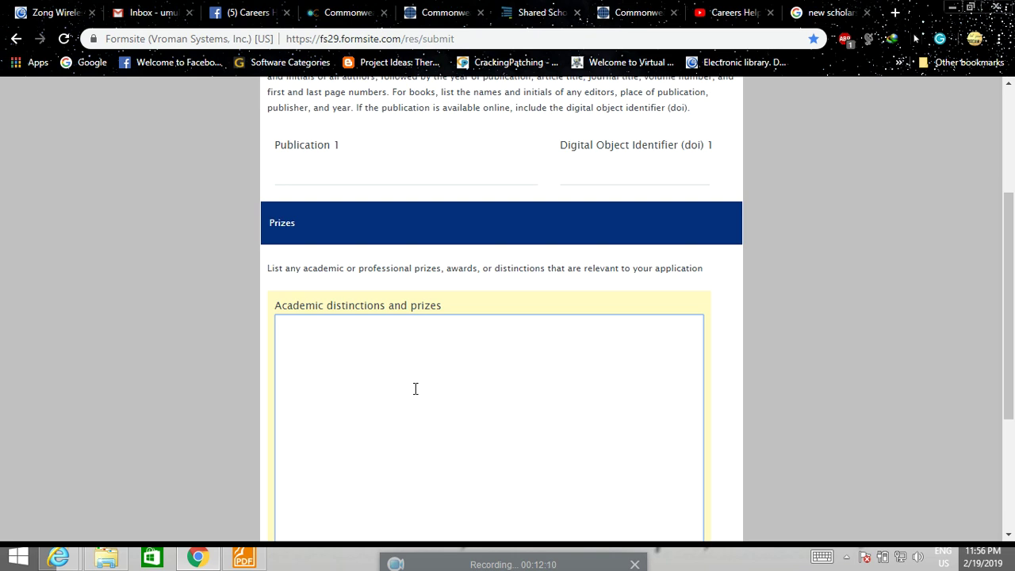
text(N/A)
scroll(414, 391, down, 3)
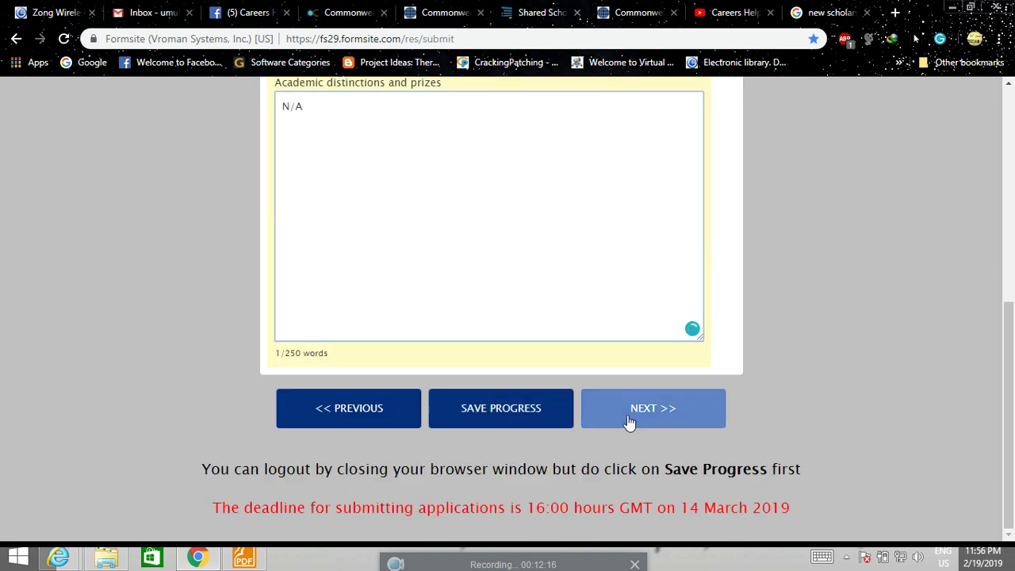
click(652, 418)
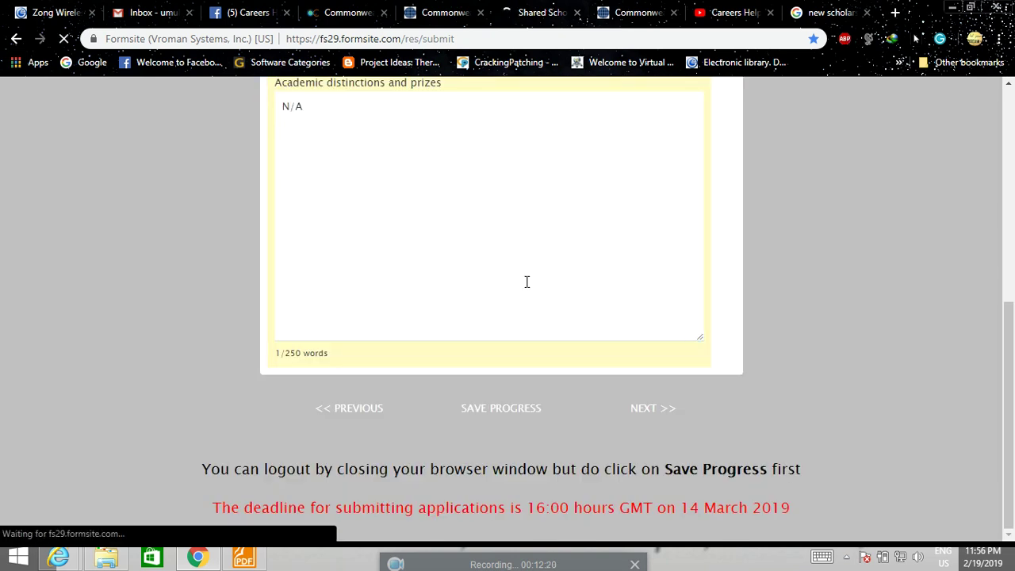
Leave the Employment 1 fields blank and continue with NEXT >>.
scroll(508, 316, down, 1)
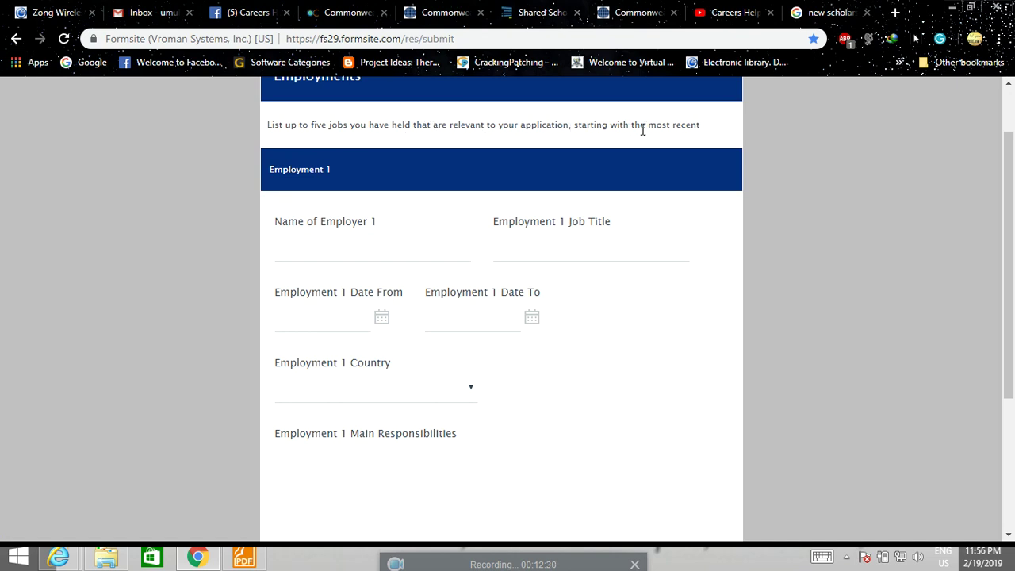
scroll(627, 198, down, 3)
scroll(381, 202, up, 2)
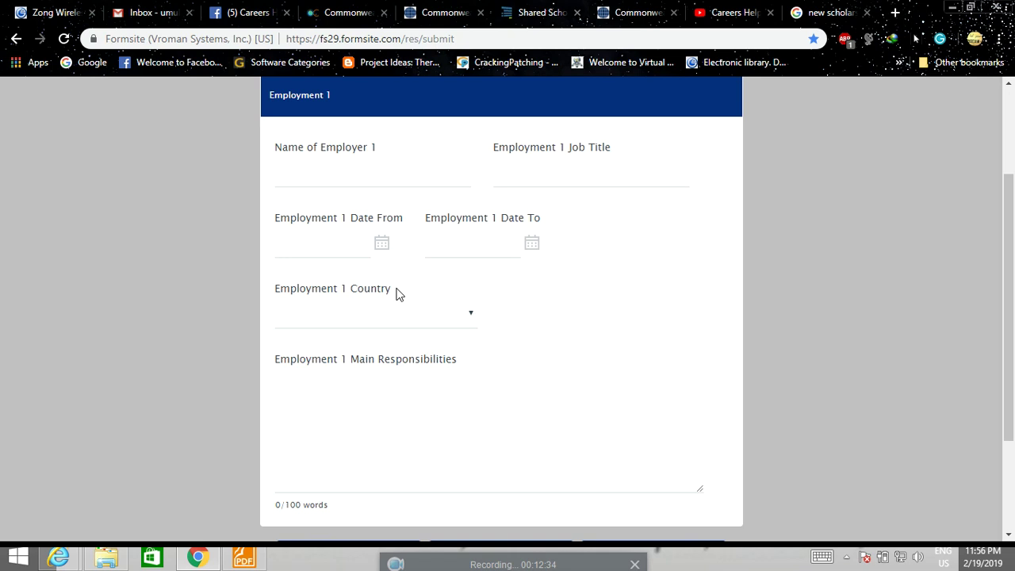
scroll(416, 321, down, 2)
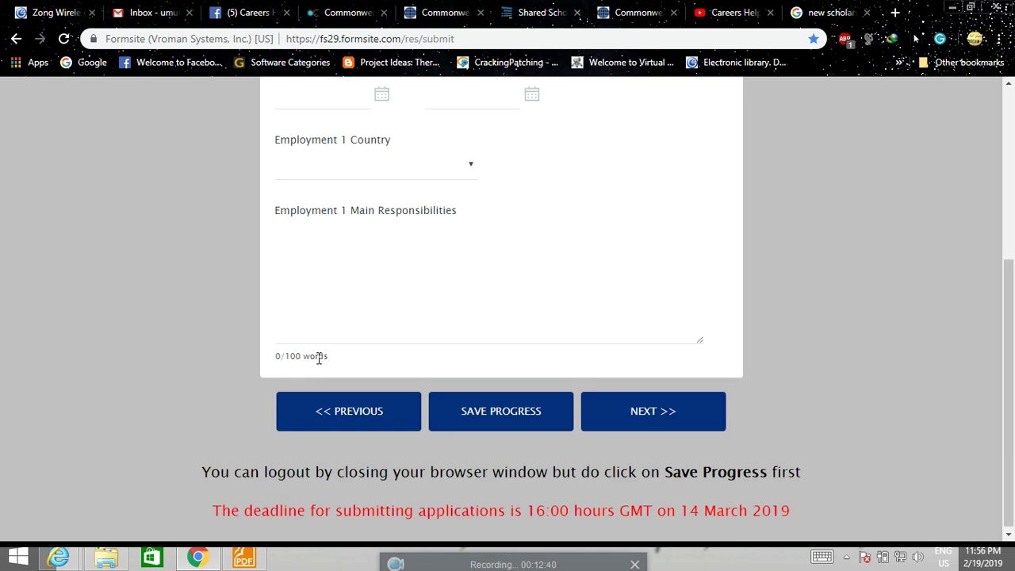
scroll(313, 358, up, 2)
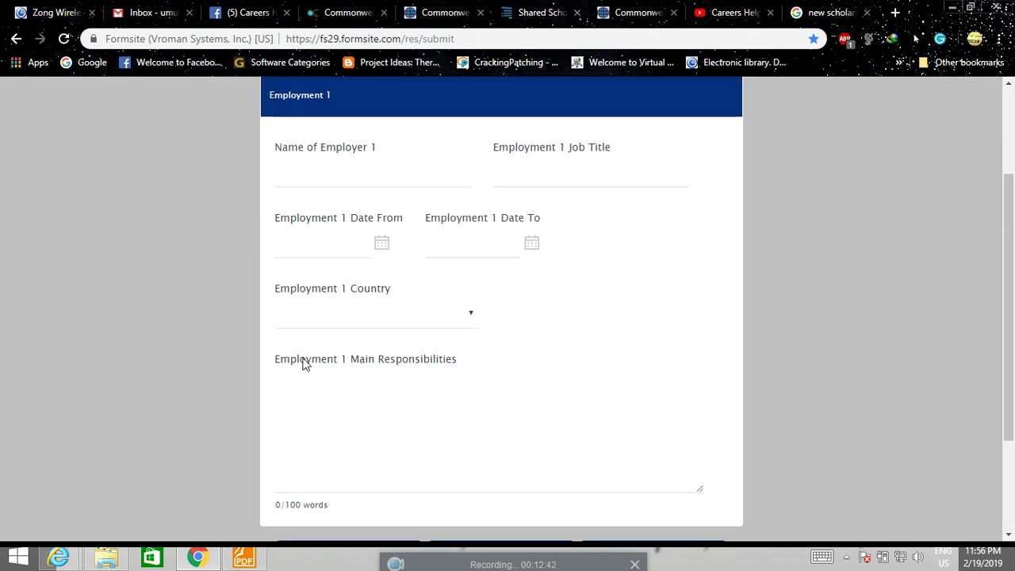
scroll(296, 385, down, 2)
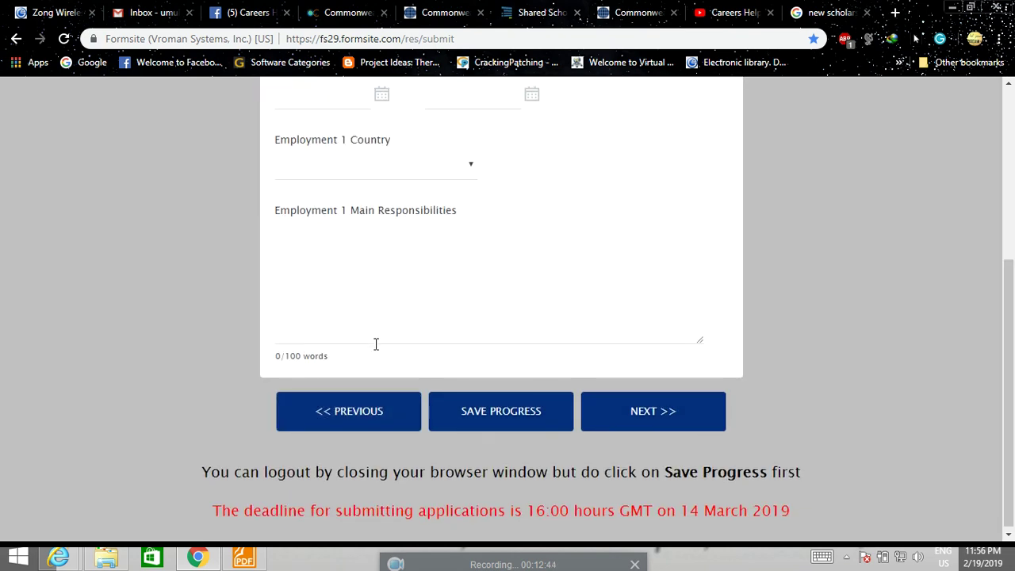
scroll(376, 344, up, 2)
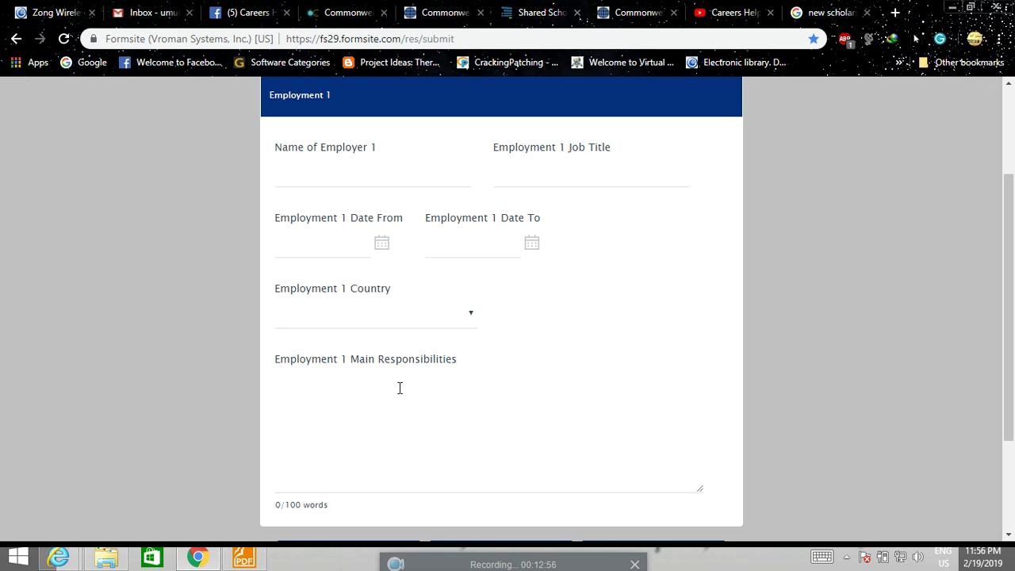
scroll(397, 372, down, 2)
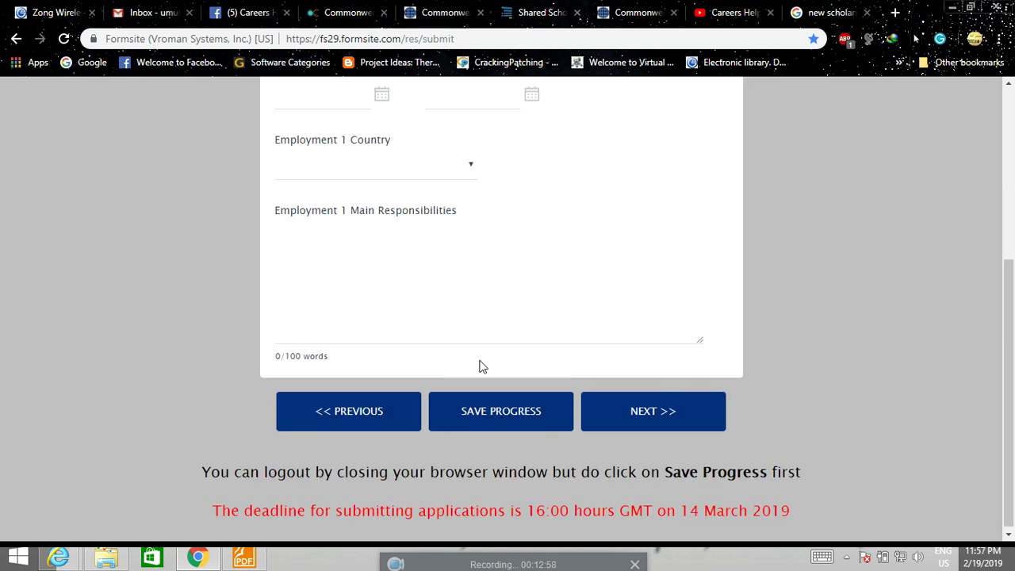
click(652, 411)
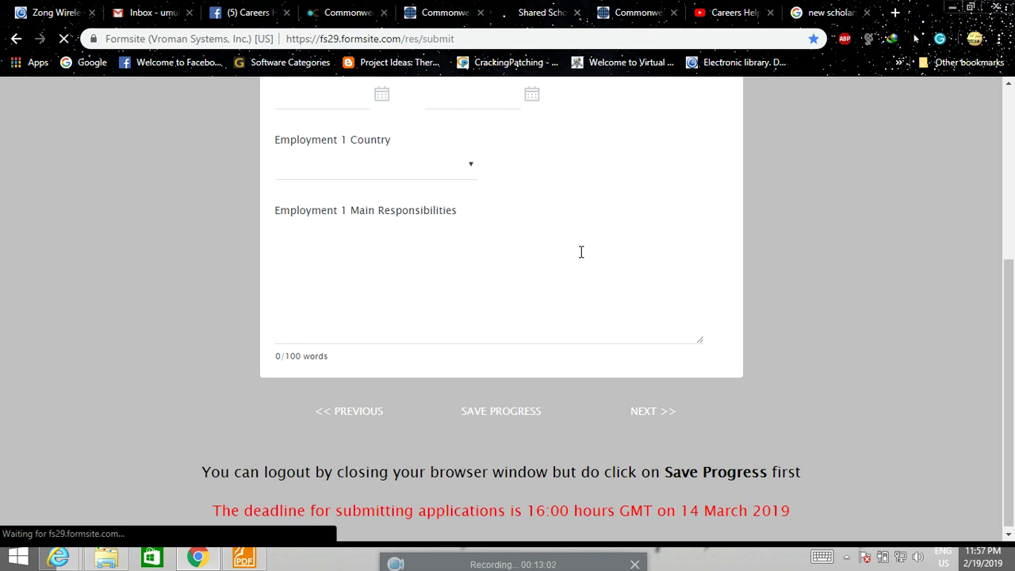
Scroll through the page and use NEXT >> to reach the References page.
scroll(561, 270, down, 3)
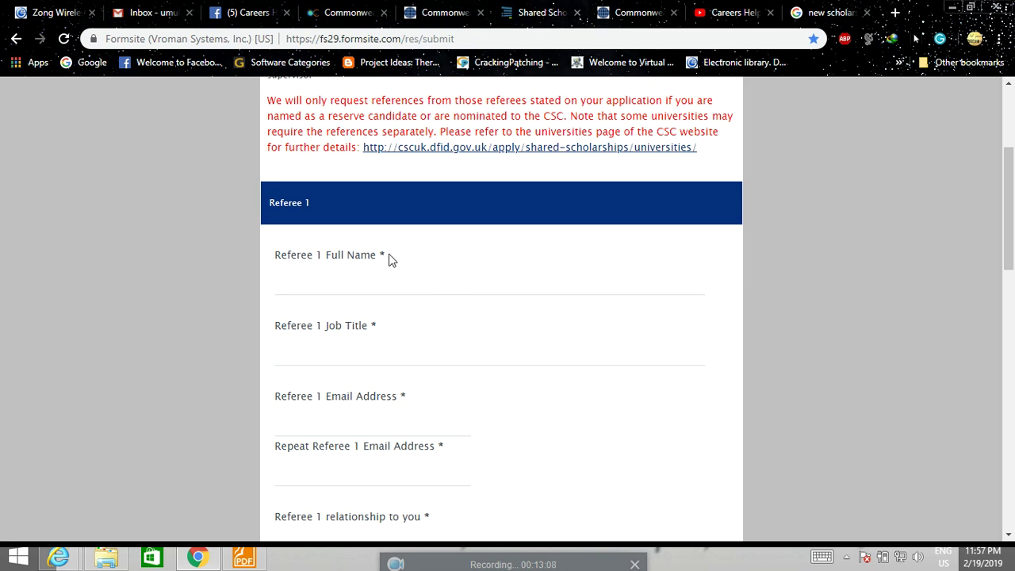
scroll(388, 255, down, 1)
scroll(390, 254, down, 9)
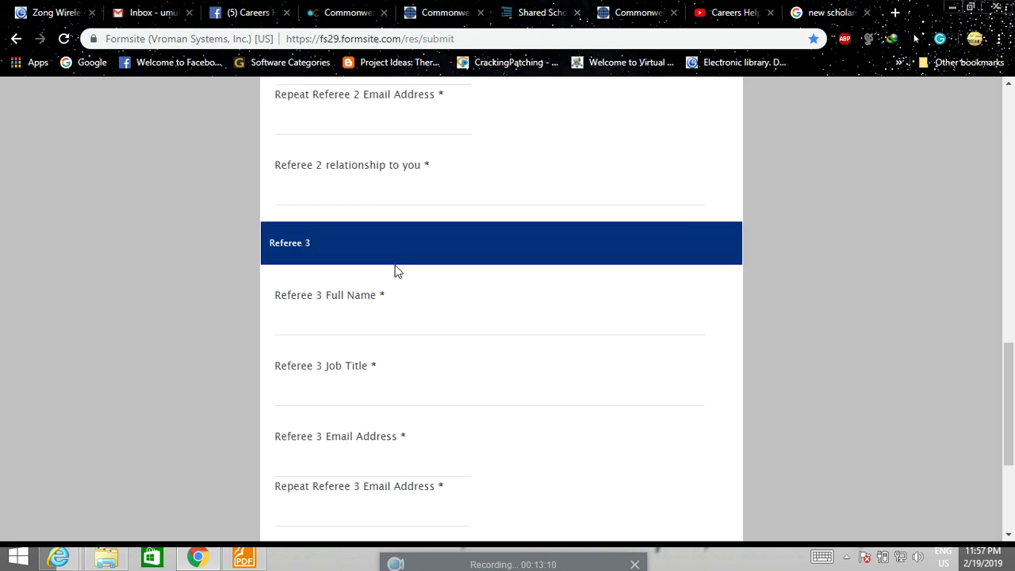
scroll(396, 271, down, 3)
scroll(395, 266, up, 13)
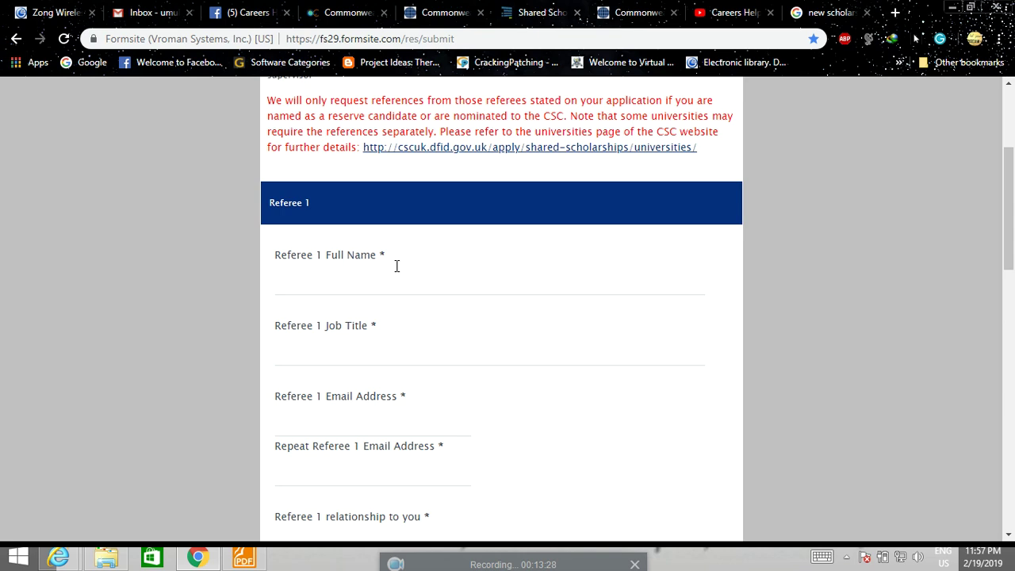
scroll(400, 269, down, 12)
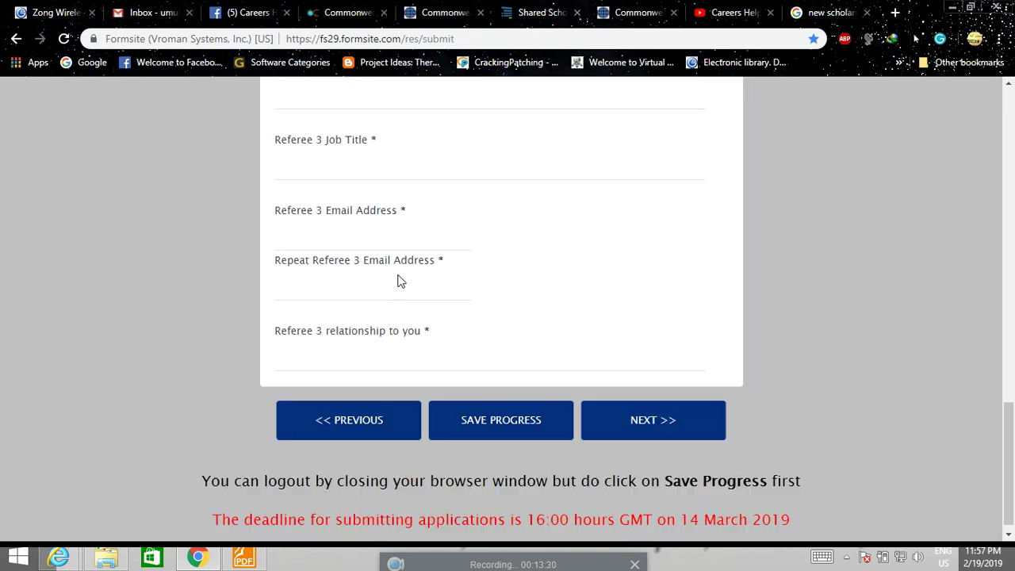
scroll(400, 281, up, 10)
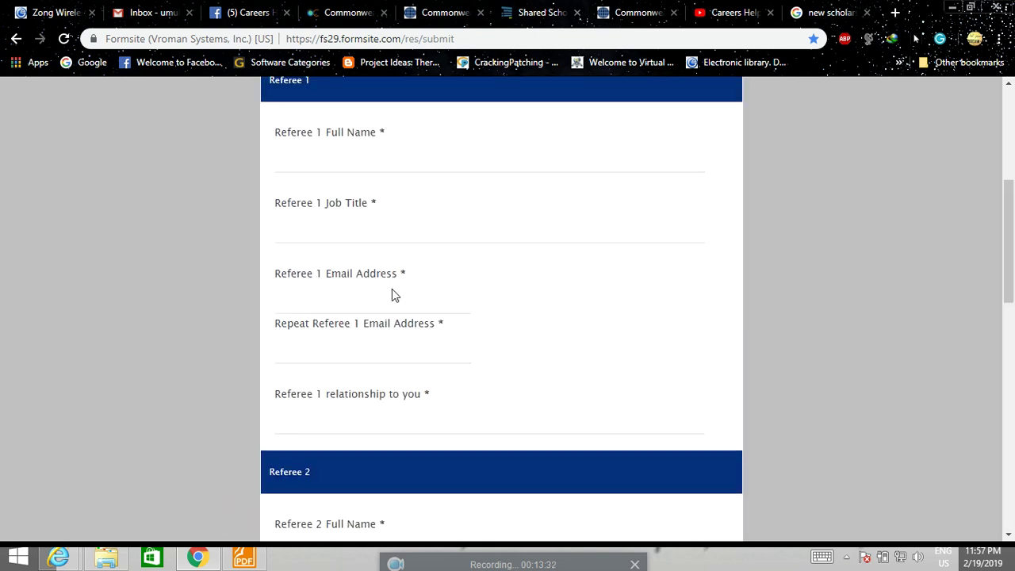
scroll(392, 290, up, 2)
scroll(392, 290, down, 3)
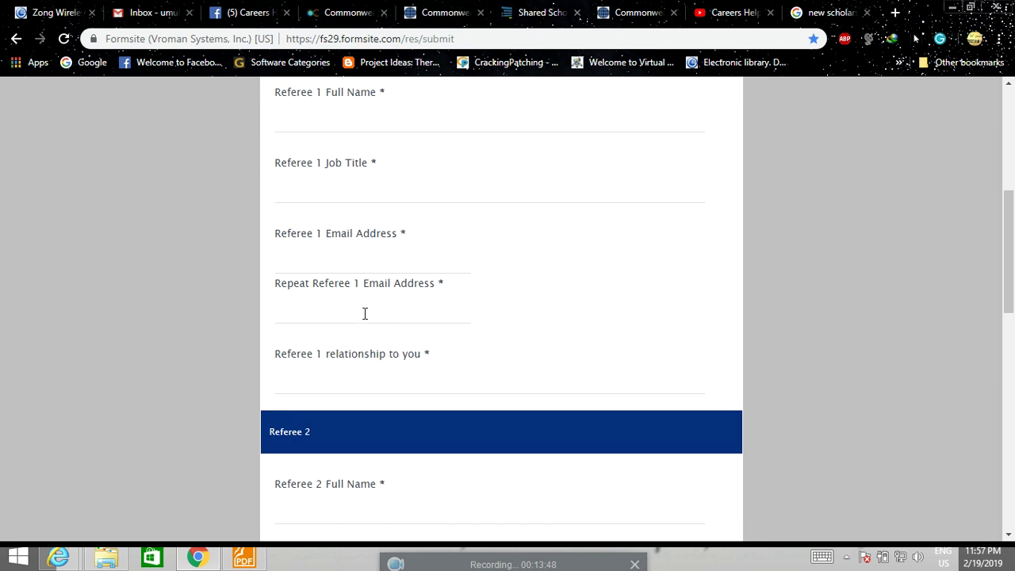
scroll(365, 312, up, 2)
scroll(365, 318, down, 2)
scroll(365, 321, down, 2)
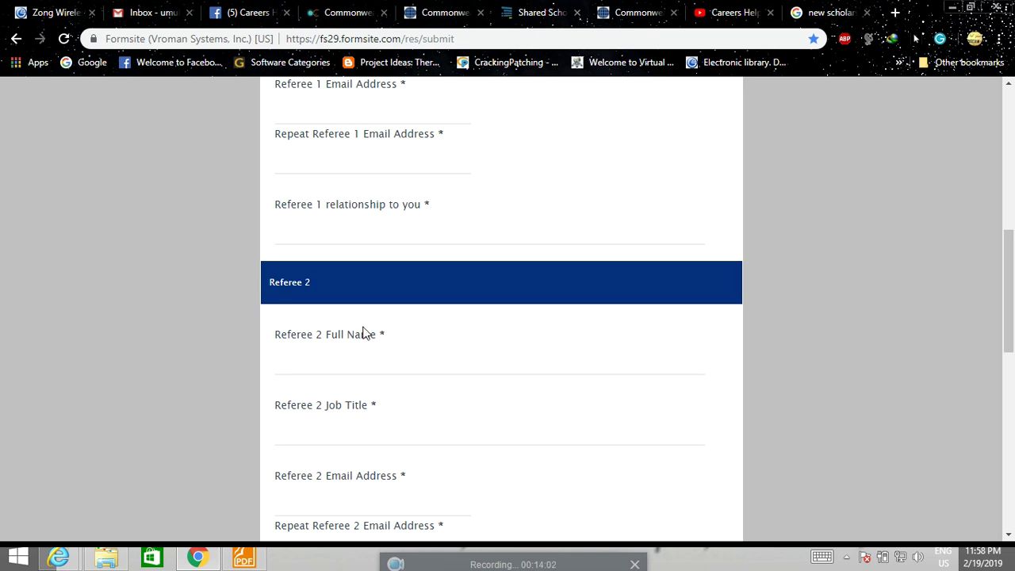
scroll(365, 333, down, 5)
scroll(369, 334, down, 3)
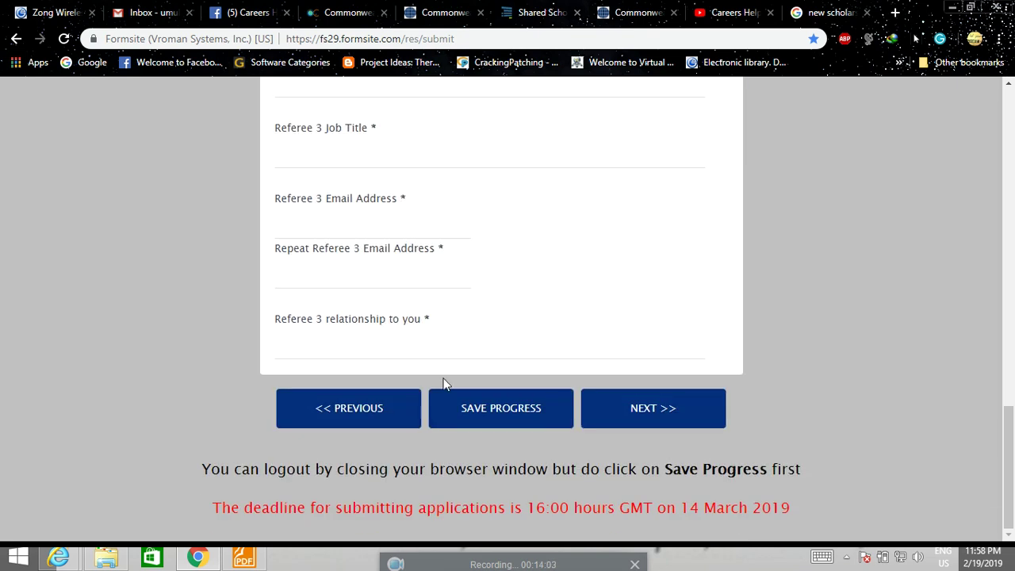
click(654, 407)
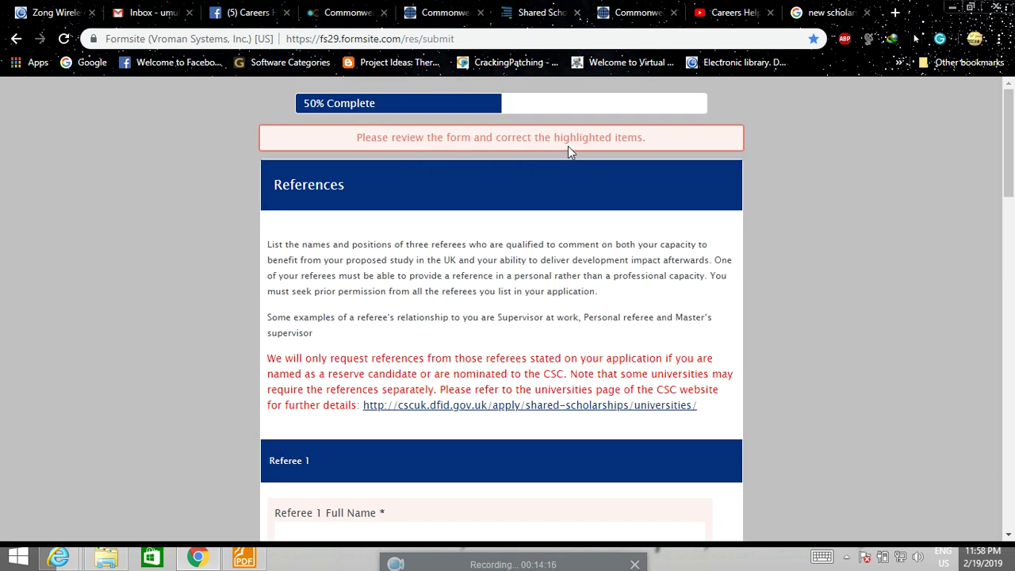
Autofill Referee 1's name and emails from the saved entry and enter job title Assistant Profesor.
scroll(560, 184, down, 5)
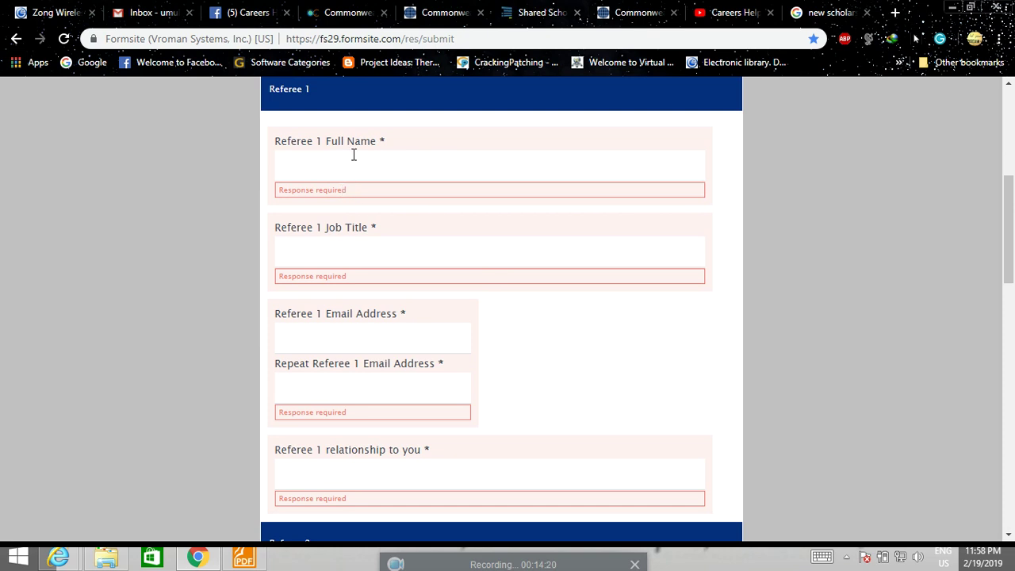
click(353, 155)
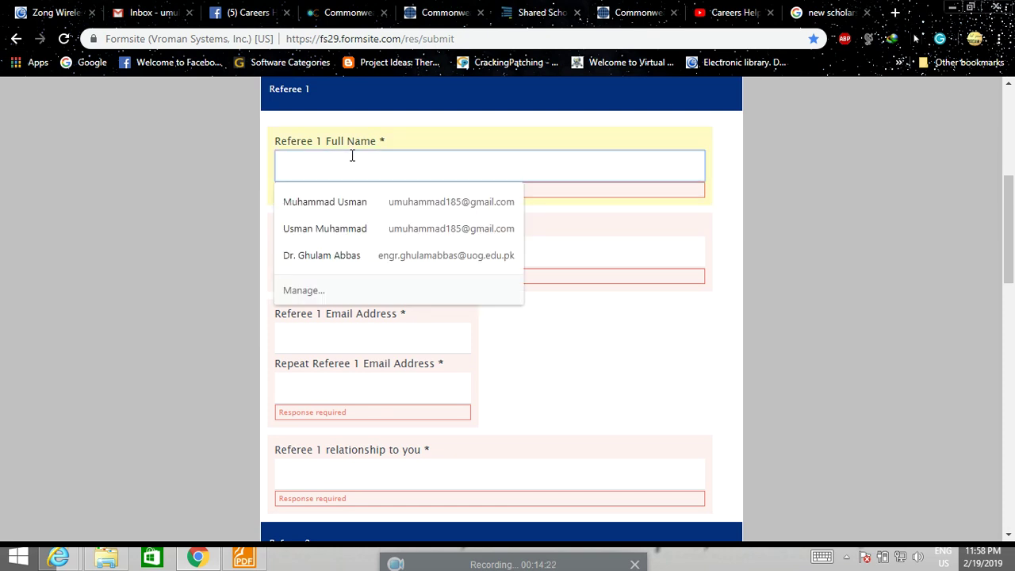
click(330, 251)
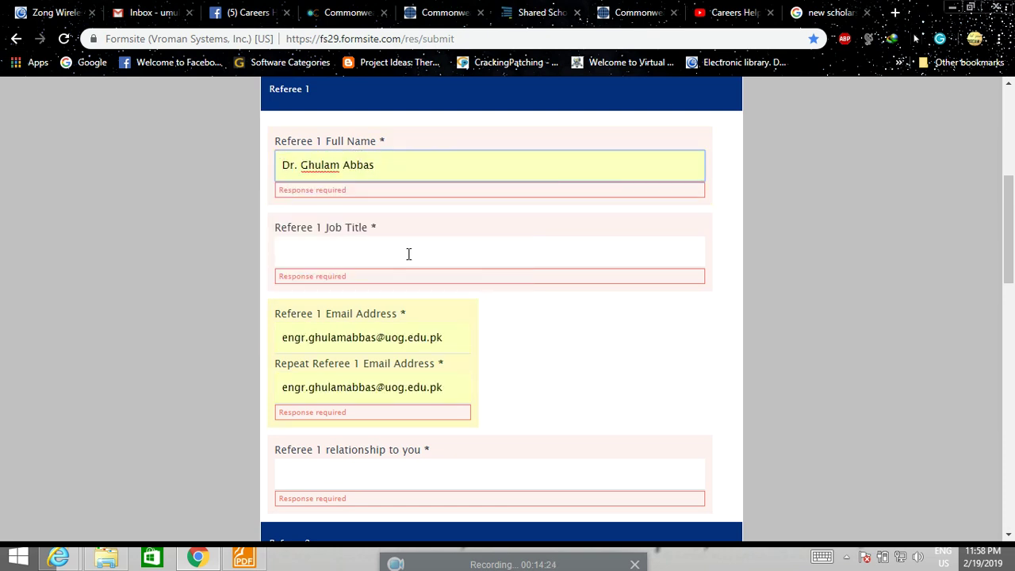
scroll(409, 254, down, 1)
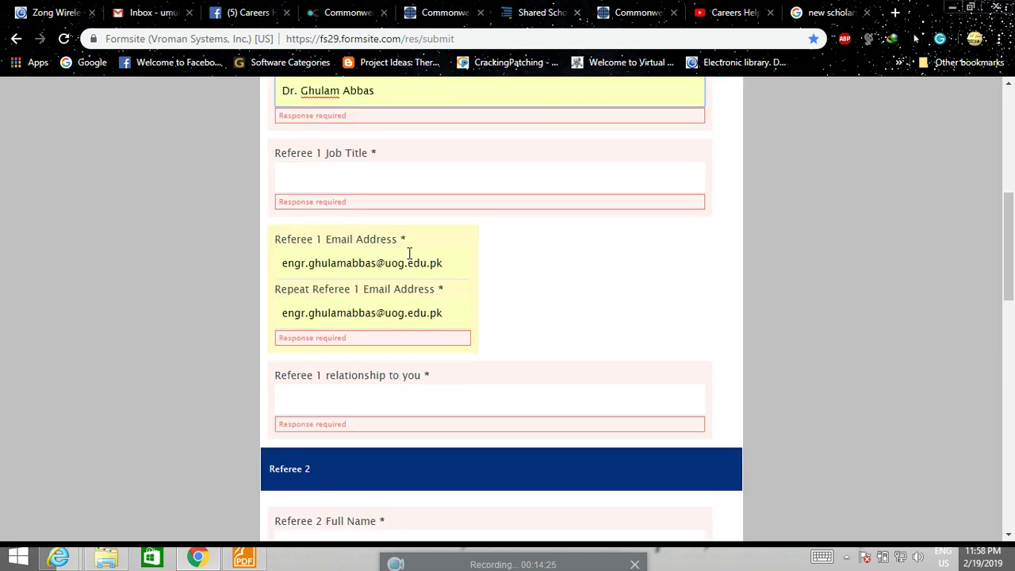
click(345, 177)
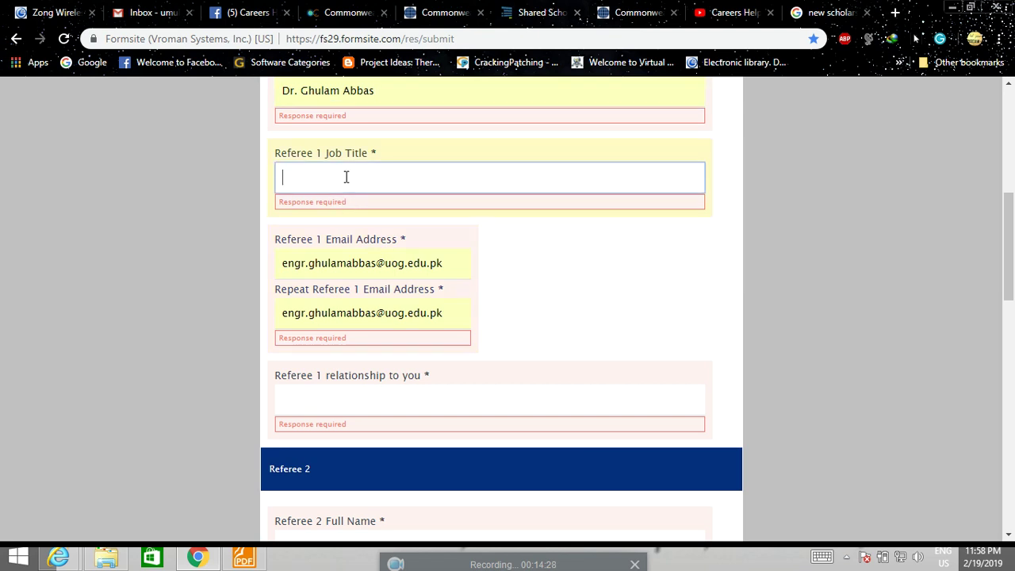
text(Assistant Profesor)
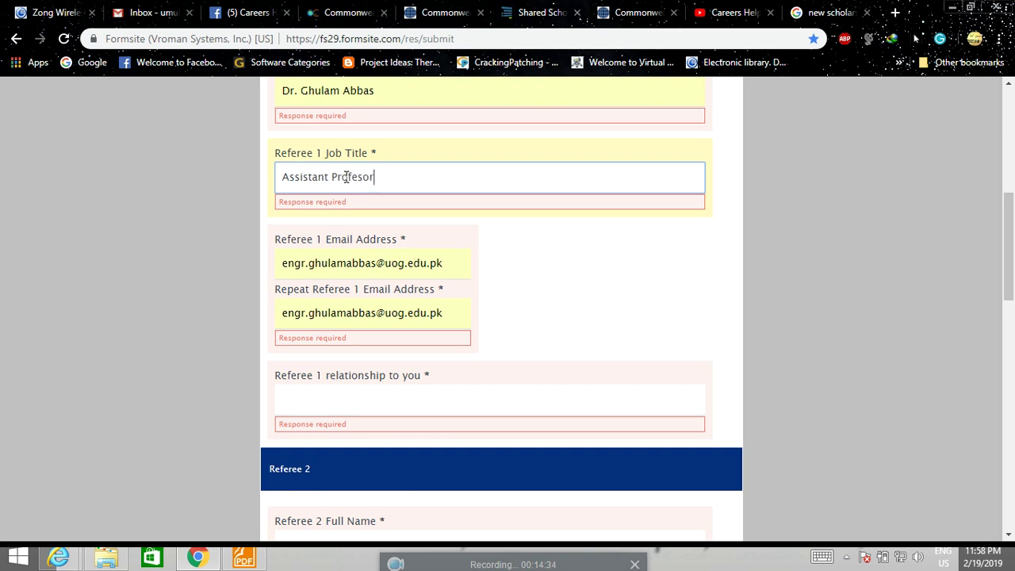
click(885, 320)
scroll(881, 318, down, 3)
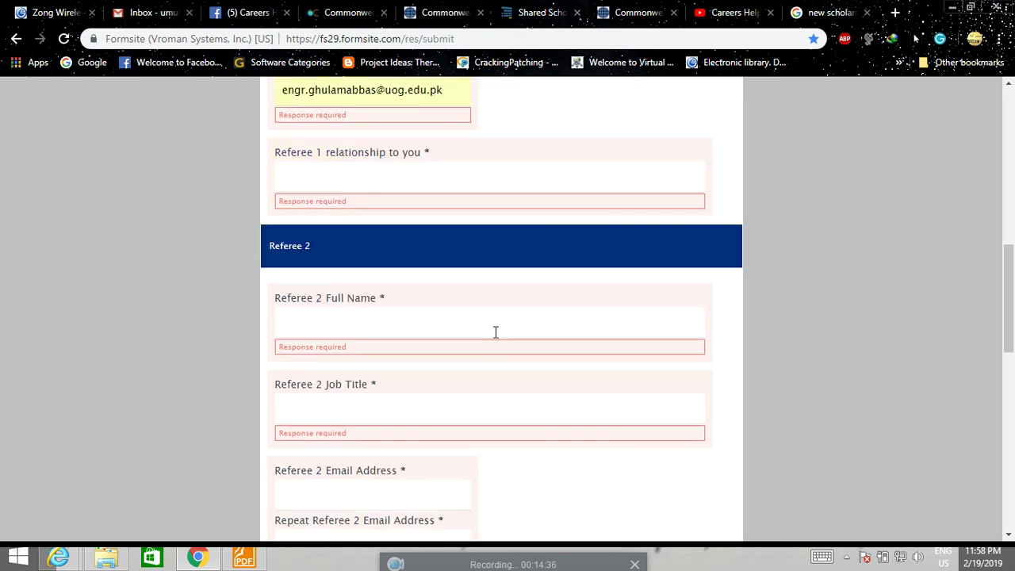
Enter Referee 2's full name and the job title Assistant PRofesor.
click(356, 325)
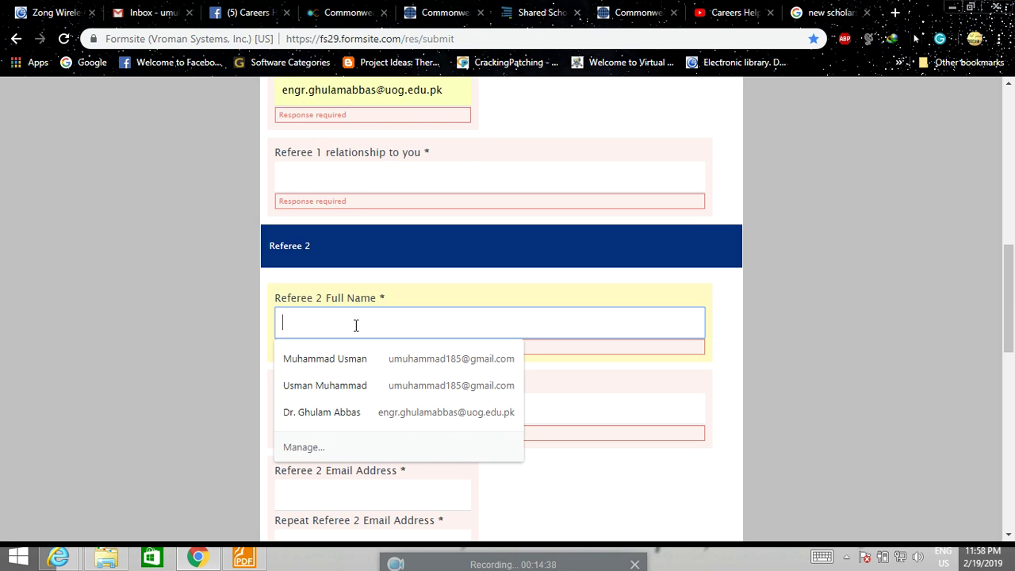
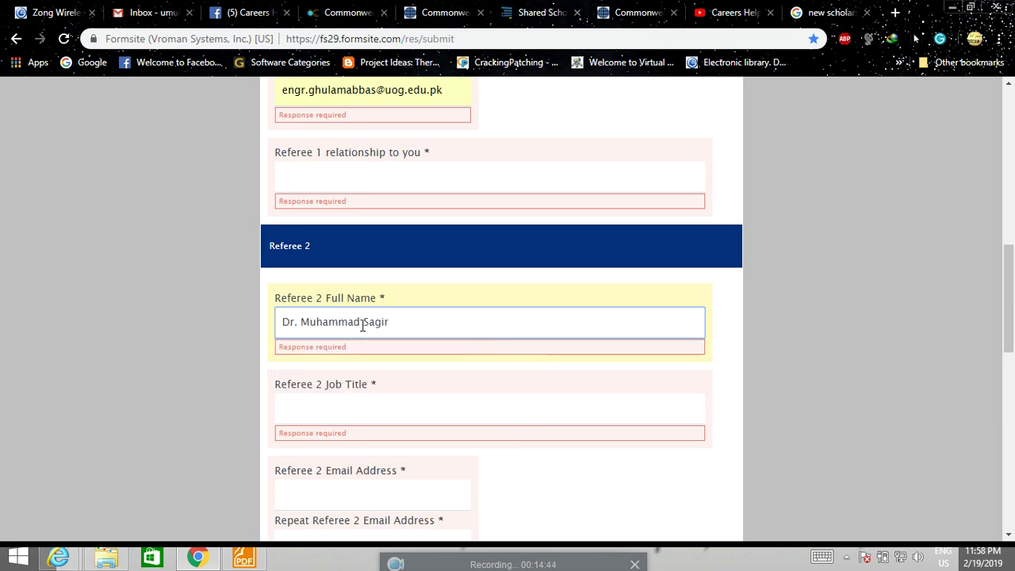
click(347, 410)
text(A)
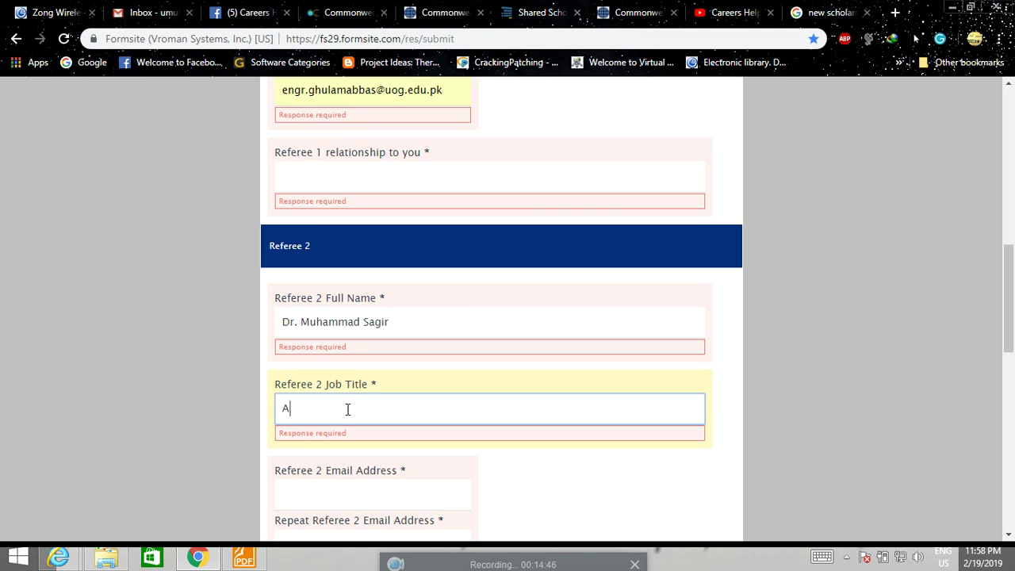
text(ssistant PRofesor)
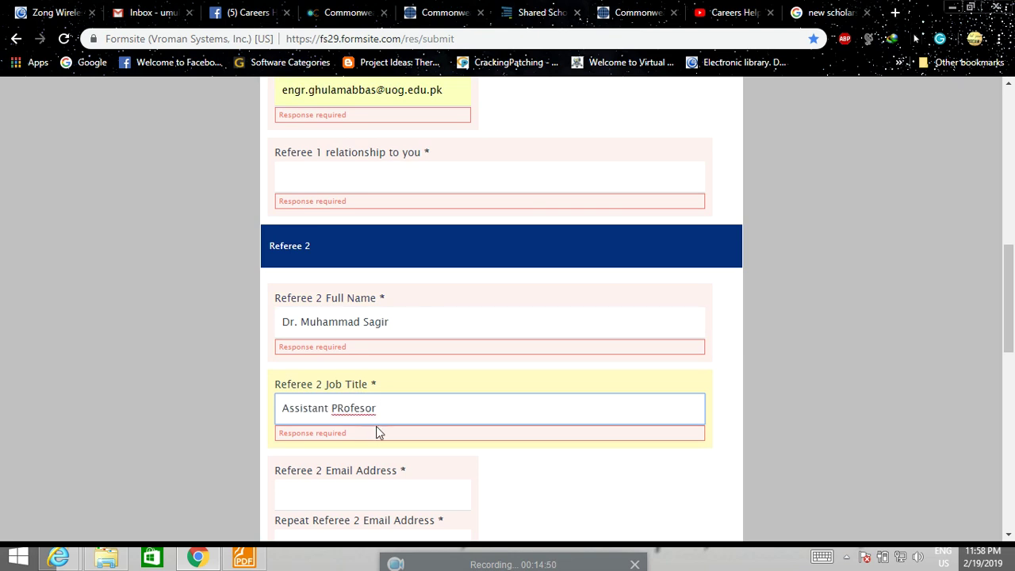
Enter Referee 2's email address and copy it into the Repeat Email field.
scroll(374, 433, down, 2)
click(310, 347)
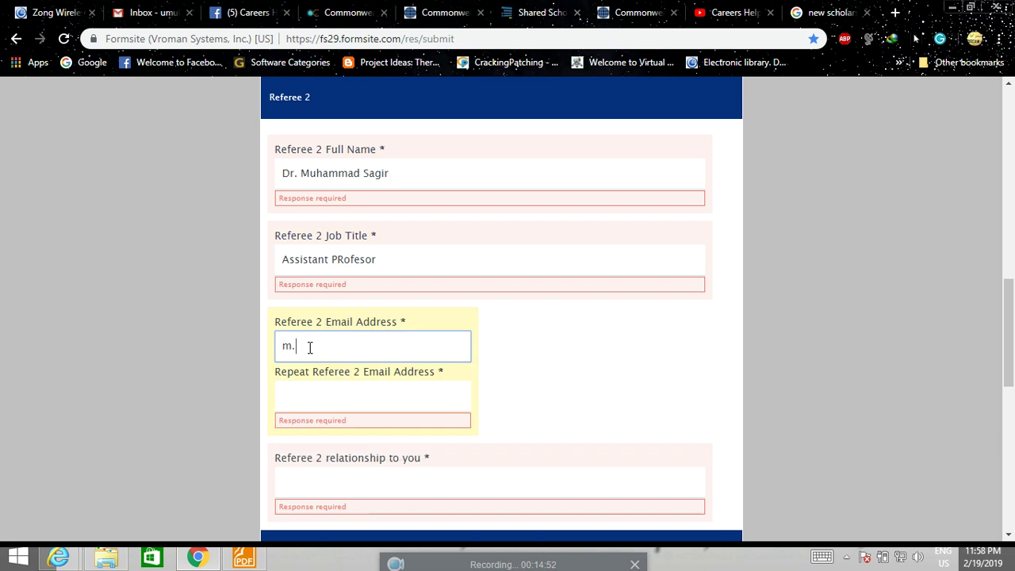
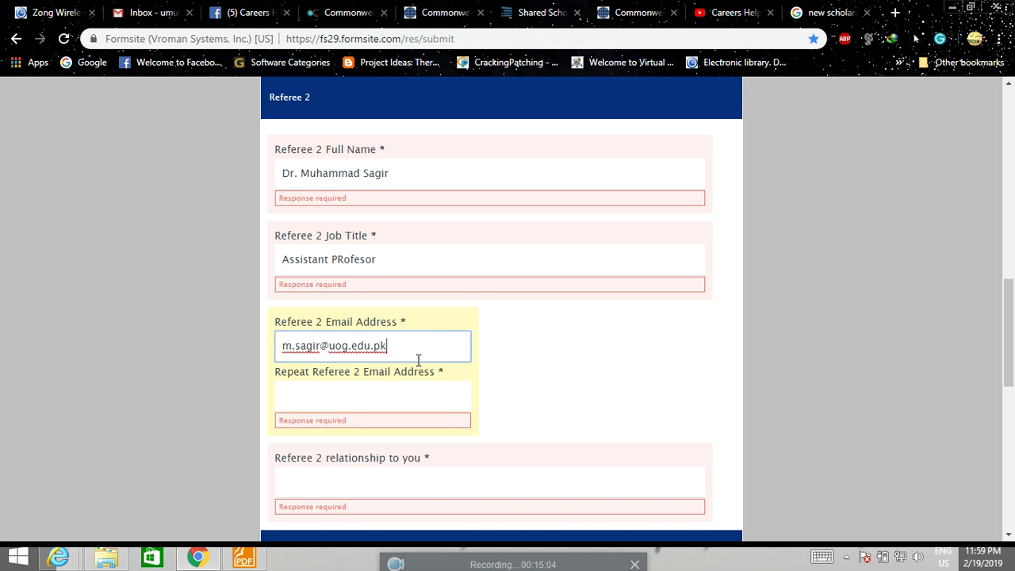
drag(413, 345, 279, 347)
right_click(289, 346)
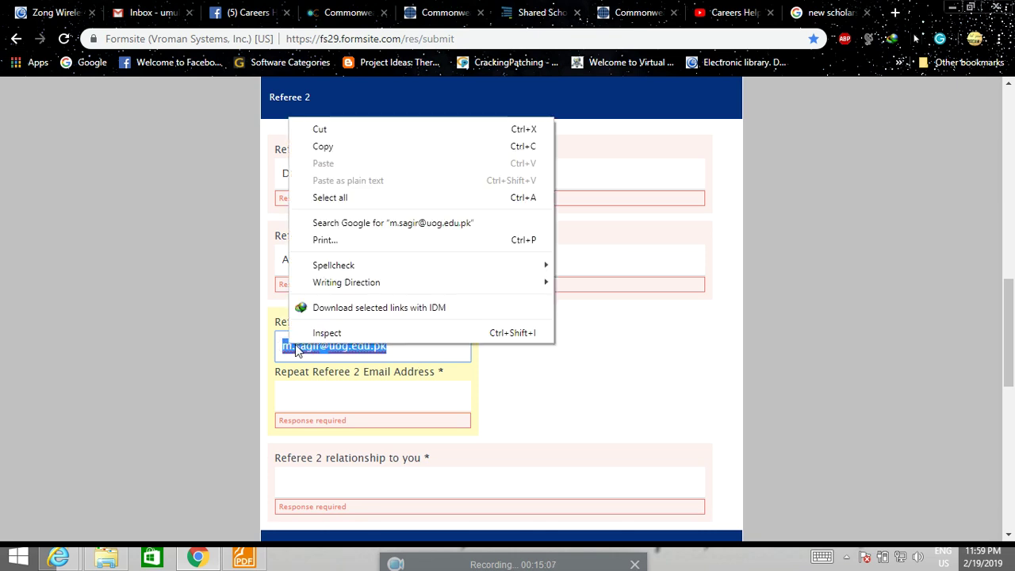
click(337, 146)
click(318, 397)
key(ctrl+v)
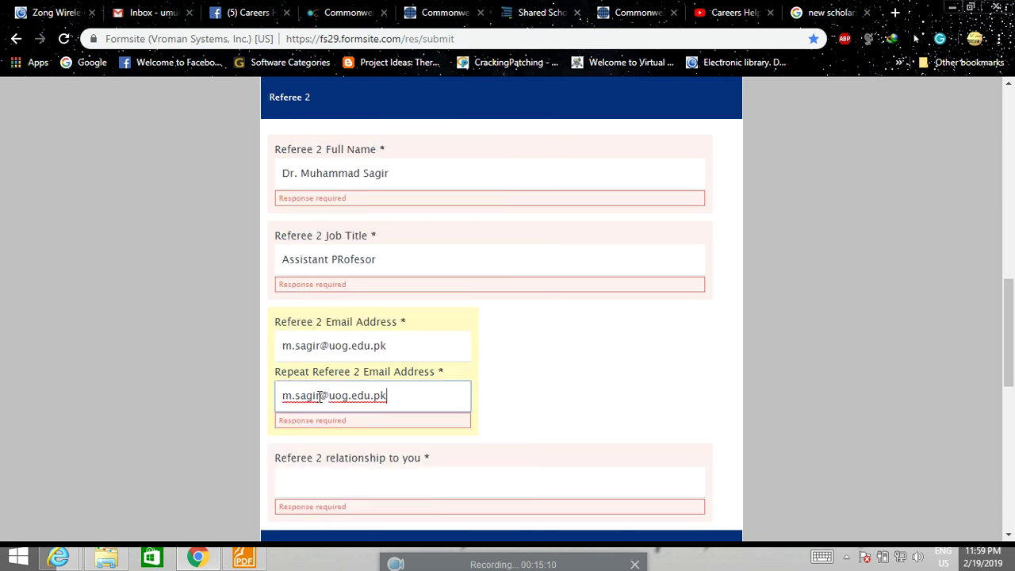
scroll(857, 367, down, 2)
scroll(856, 369, up, 4)
Set the relationships to Teacher for Referee 1 and Profesor for Referee 2.
click(350, 182)
text(Teacher)
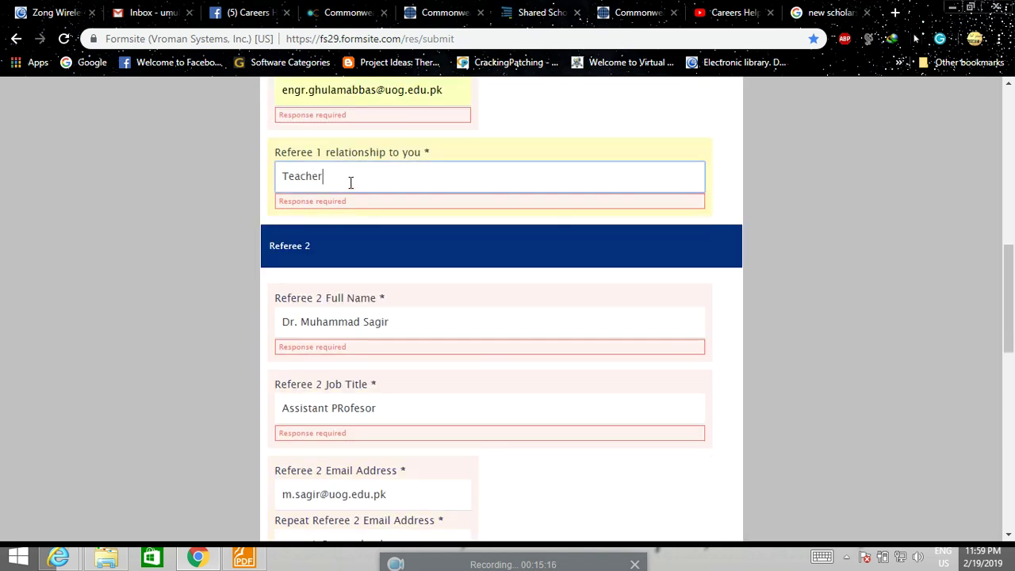
scroll(353, 218, down, 1)
scroll(352, 219, down, 3)
click(334, 334)
text(Profesor)
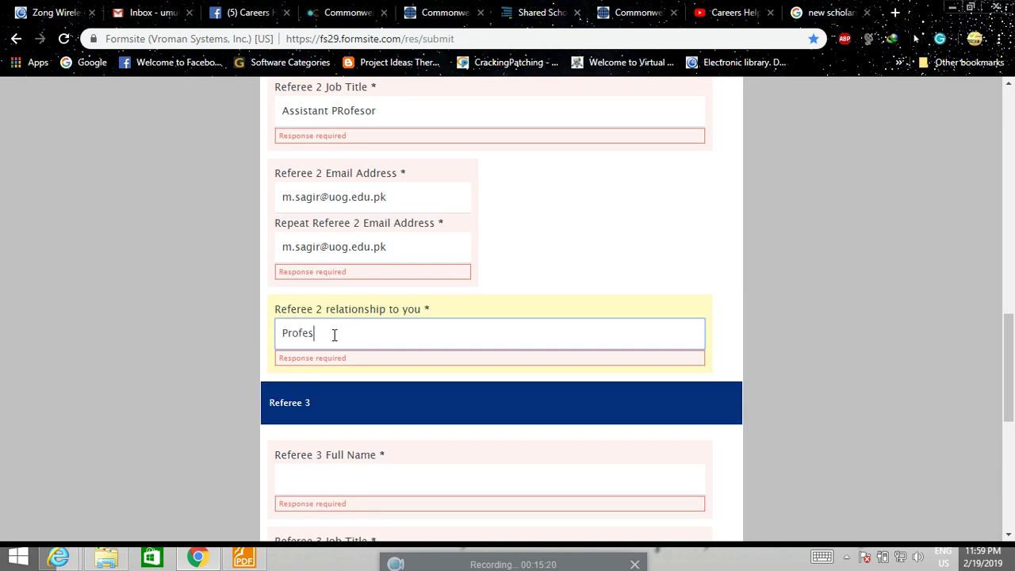
scroll(333, 334, down, 3)
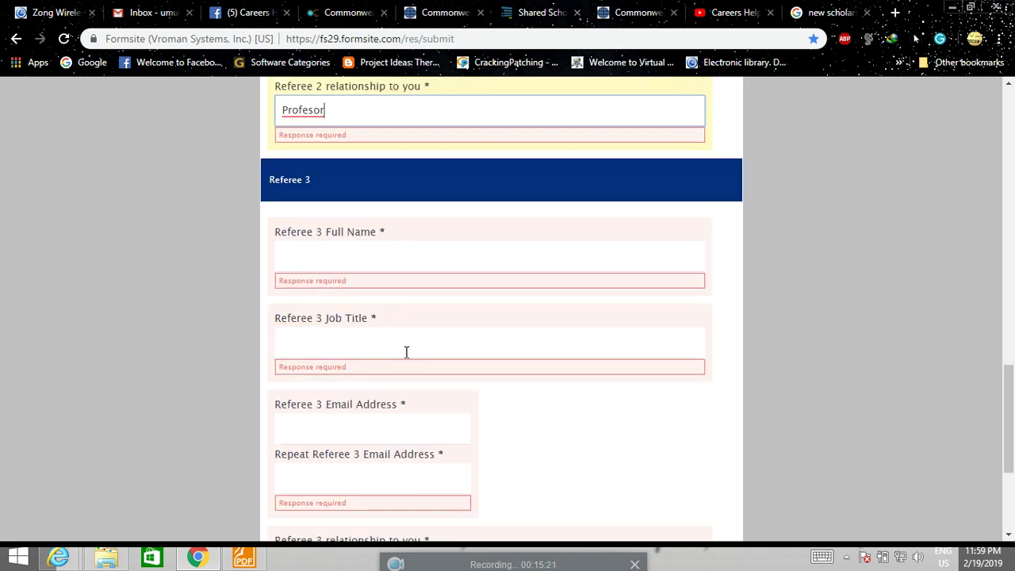
Enter Referee 3's full name and the job title Chemical Engineer.
click(333, 255)
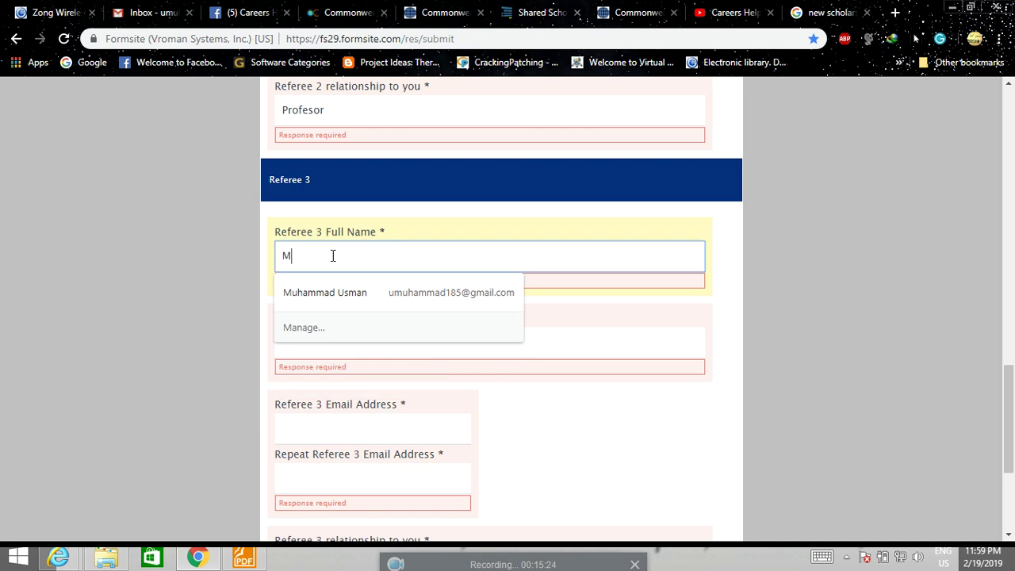
click(853, 310)
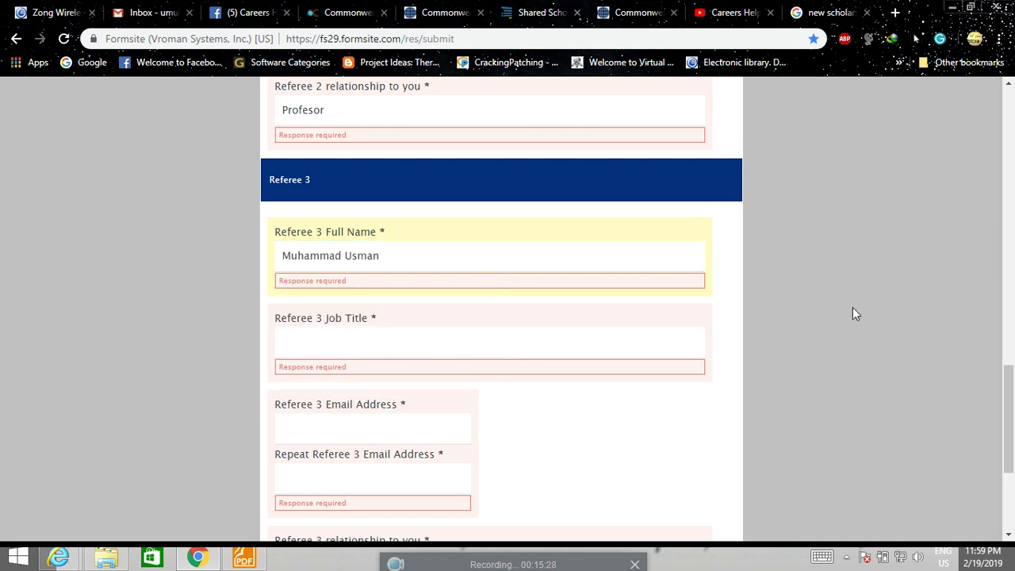
scroll(848, 325, down, 2)
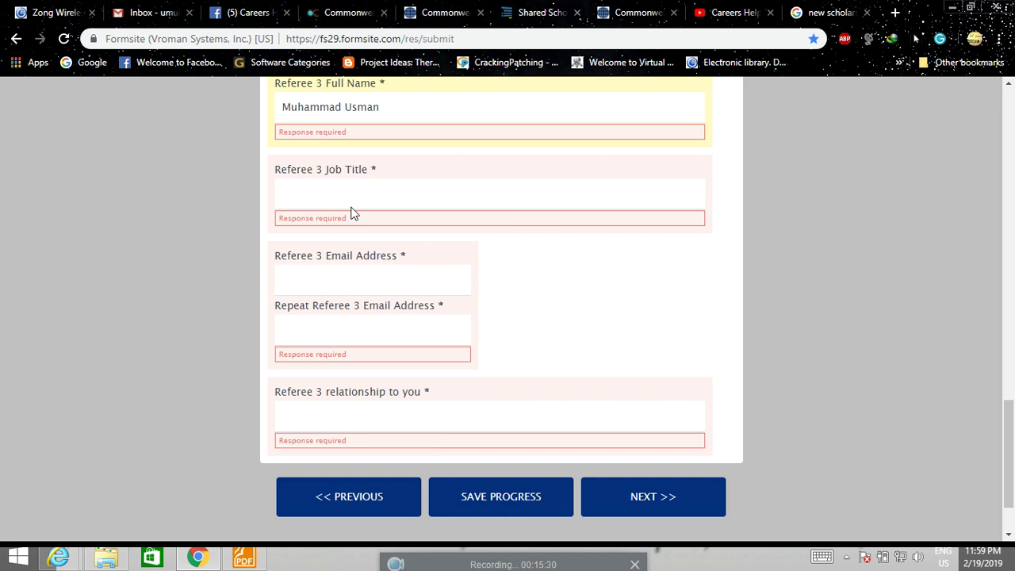
click(350, 187)
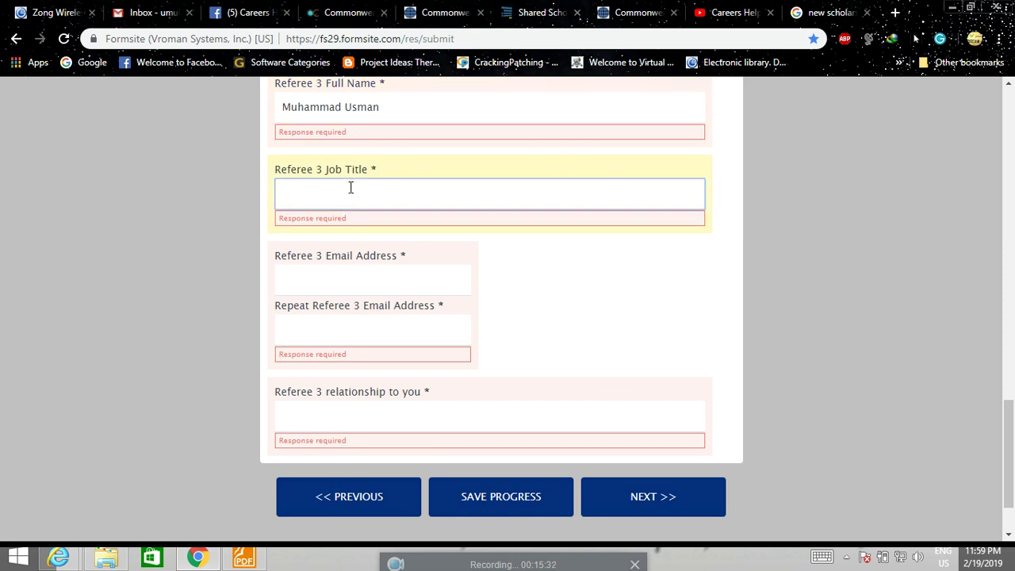
text(Chemical Engineer)
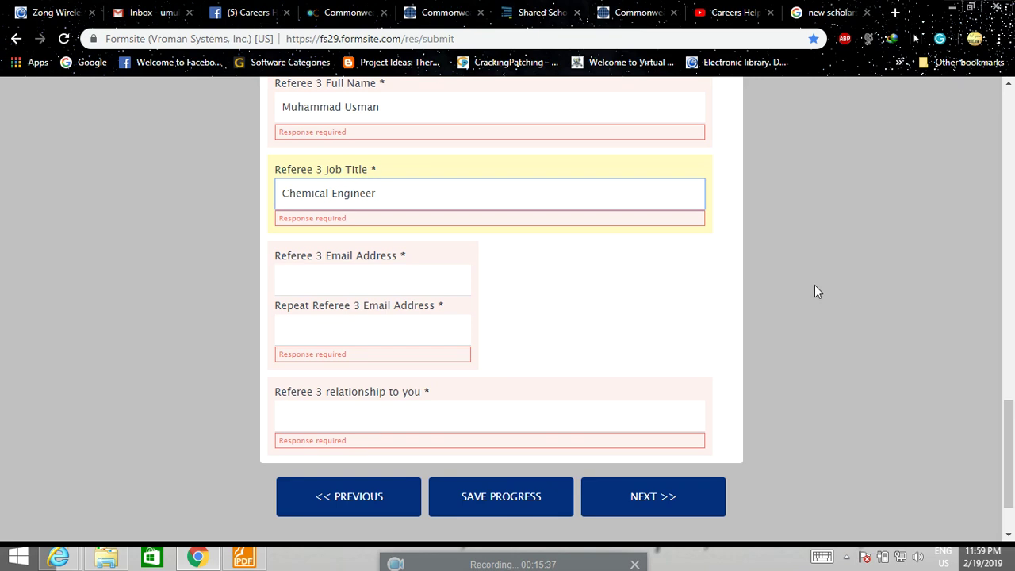
click(843, 304)
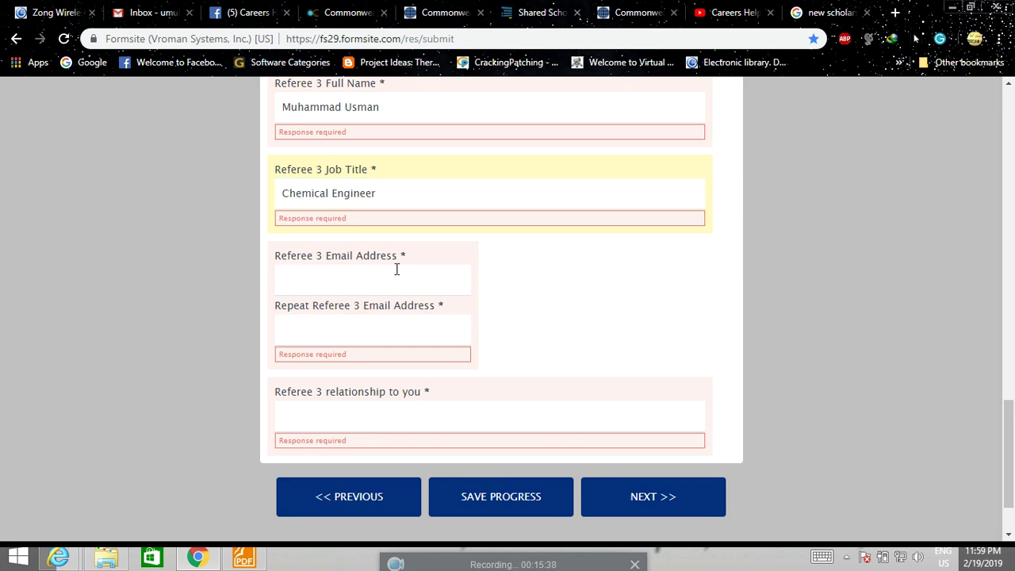
Enter Referee 3's email address and copy it into the Repeat Email field.
click(350, 278)
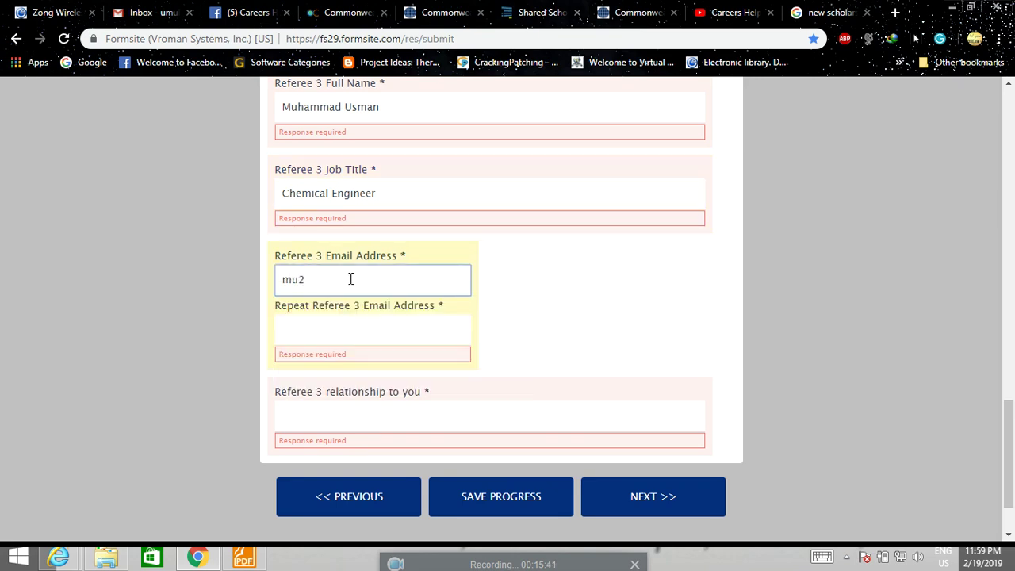
drag(390, 279, 295, 286)
right_click(295, 285)
click(319, 310)
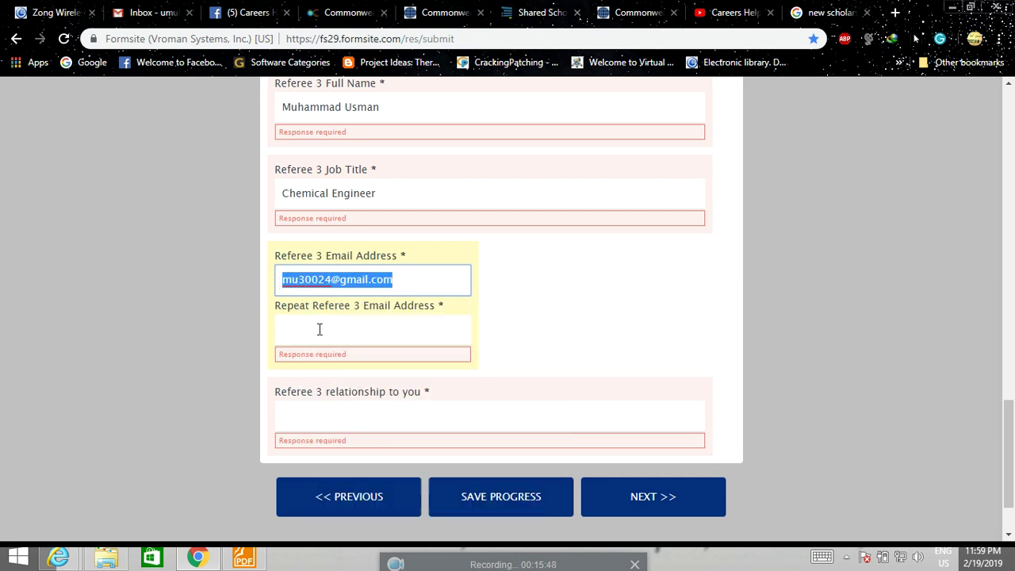
click(321, 340)
key(ctrl+v)
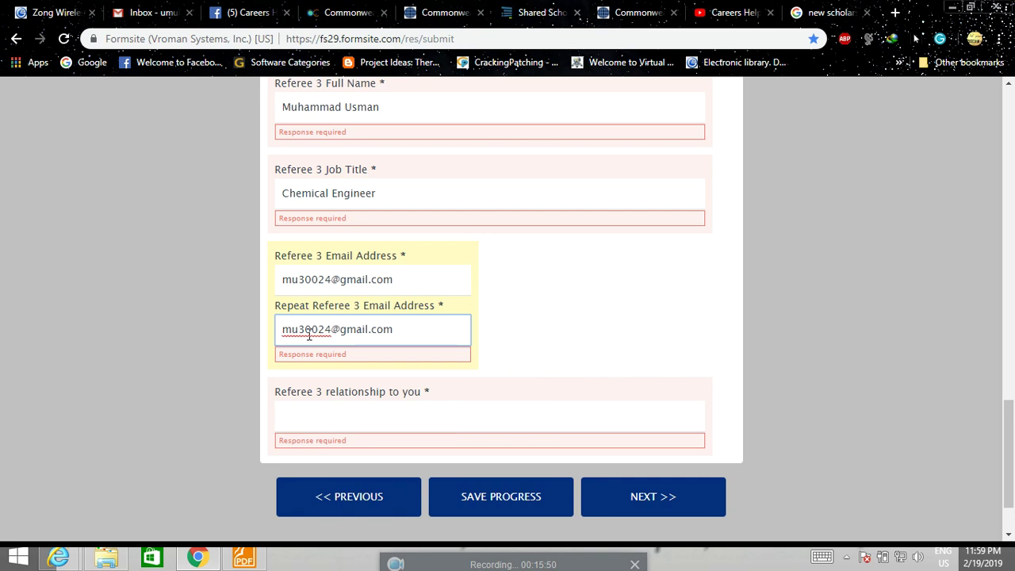
Set Referee 3's relationship to Childhood Friend and submit the referees page.
click(344, 419)
text(Ch)
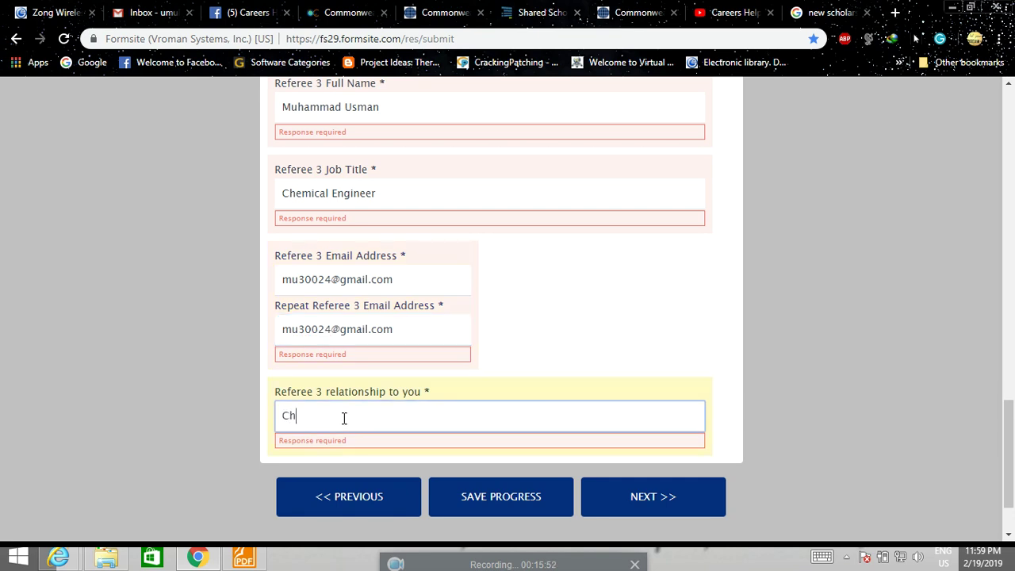
text(ildhood Friend)
scroll(503, 386, down, 1)
click(622, 403)
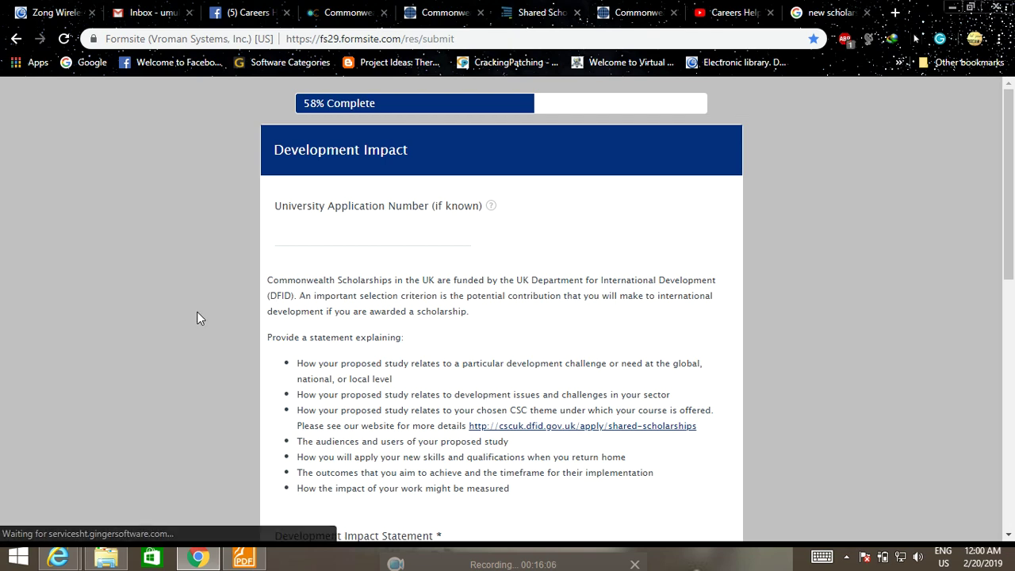
Review the empty Development Impact Statement box with its 500-word limit, then switch to File Explorer.
scroll(198, 314, down, 2)
scroll(198, 325, down, 2)
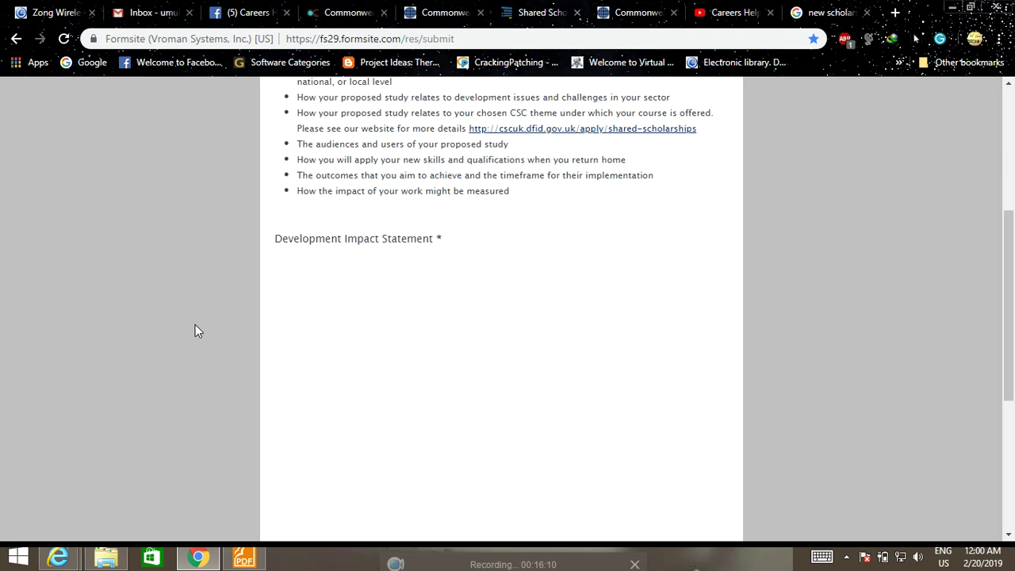
scroll(196, 326, up, 1)
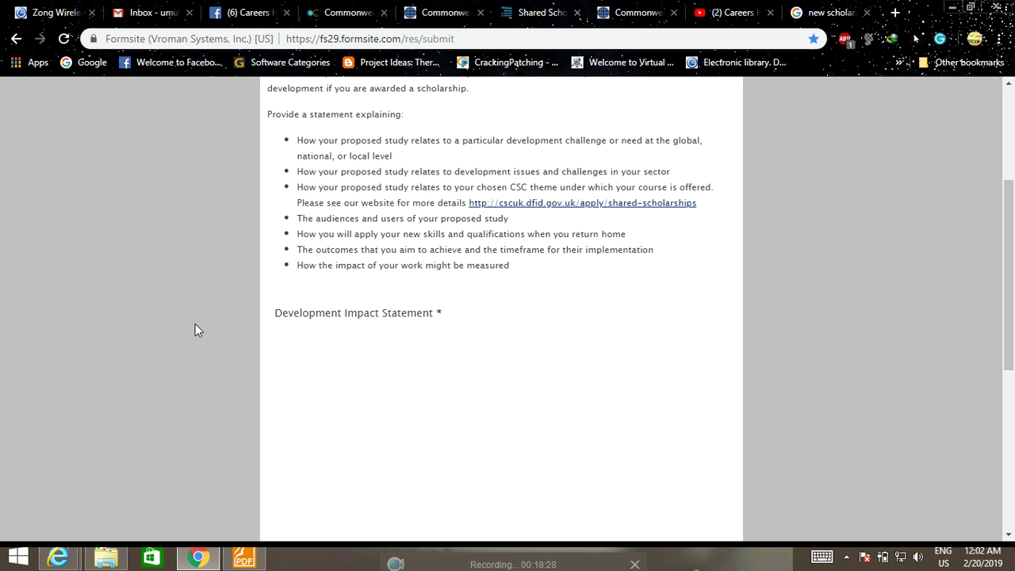
scroll(399, 370, down, 5)
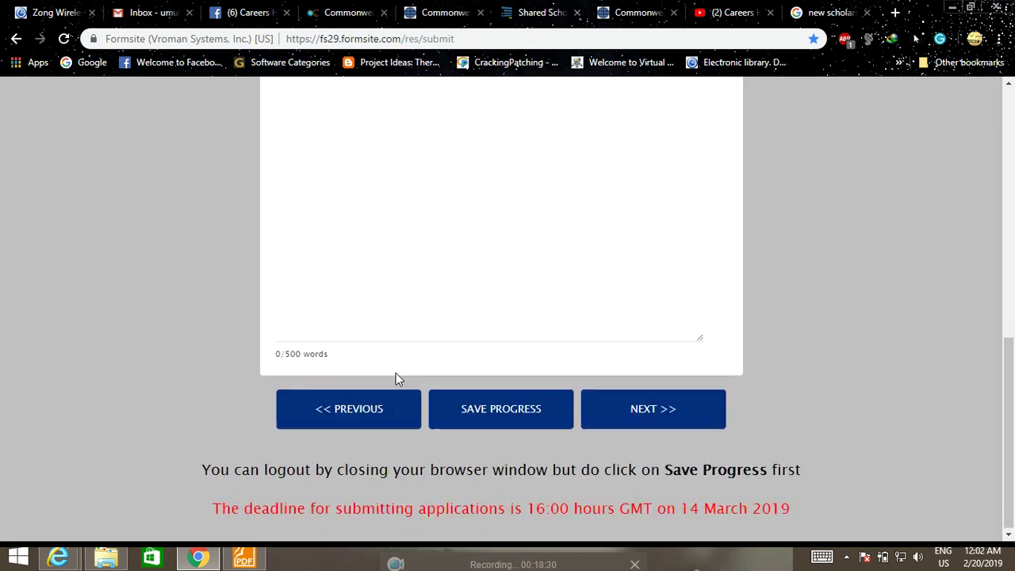
scroll(395, 373, up, 2)
scroll(380, 356, up, 1)
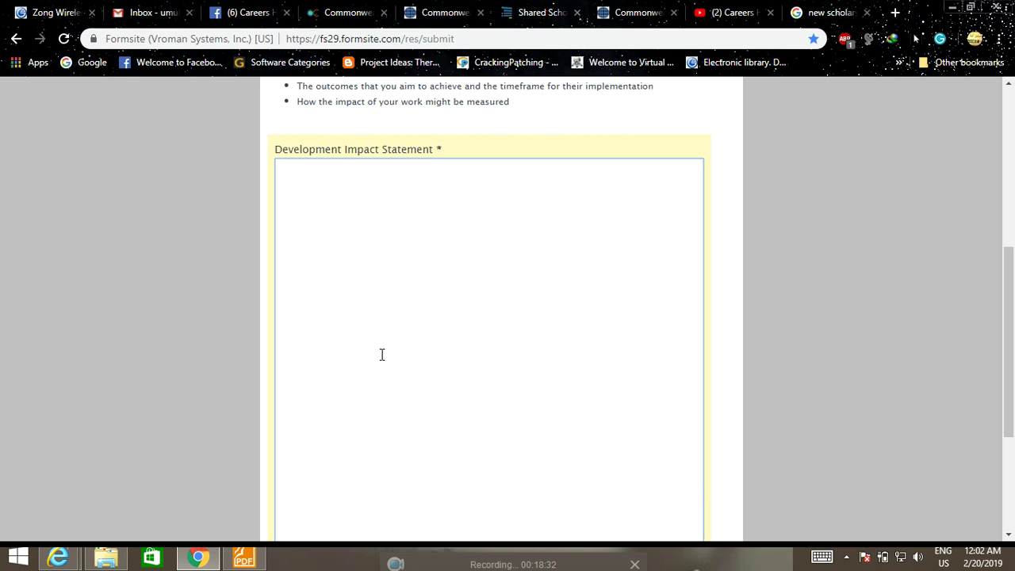
click(105, 558)
Open the 'Statement of purpose' document from the Desktop folder.
click(50, 166)
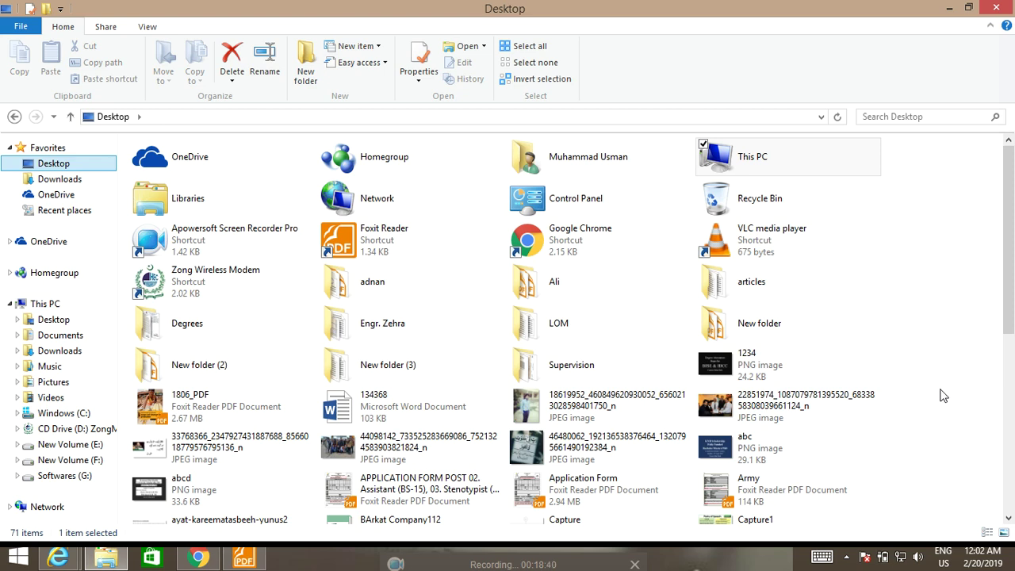
drag(1009, 217, 1011, 427)
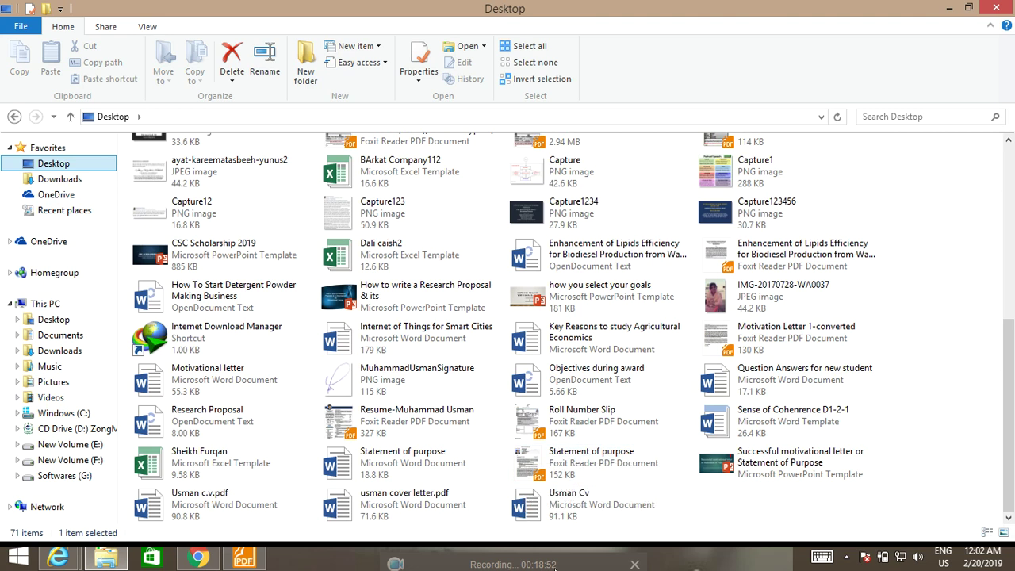
double_click(368, 458)
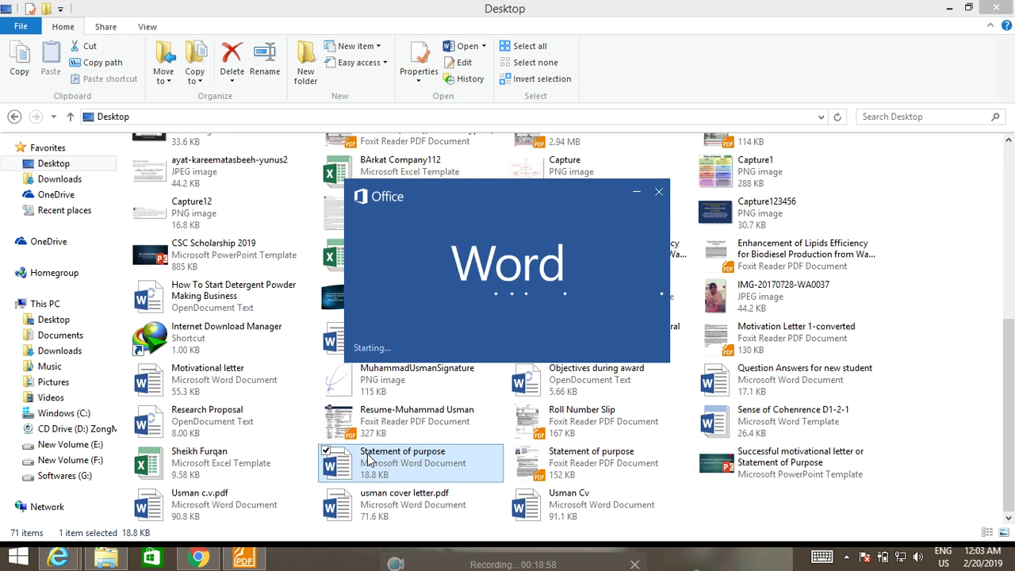
Copy the essay paragraphs from Statement of purpose and return to the form in Chrome.
scroll(452, 415, down, 4)
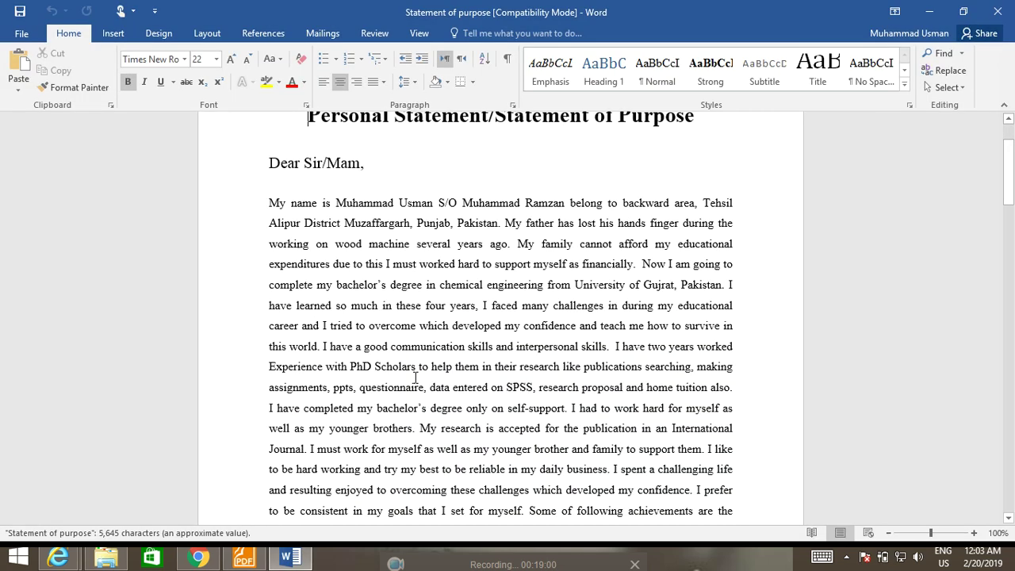
click(383, 217)
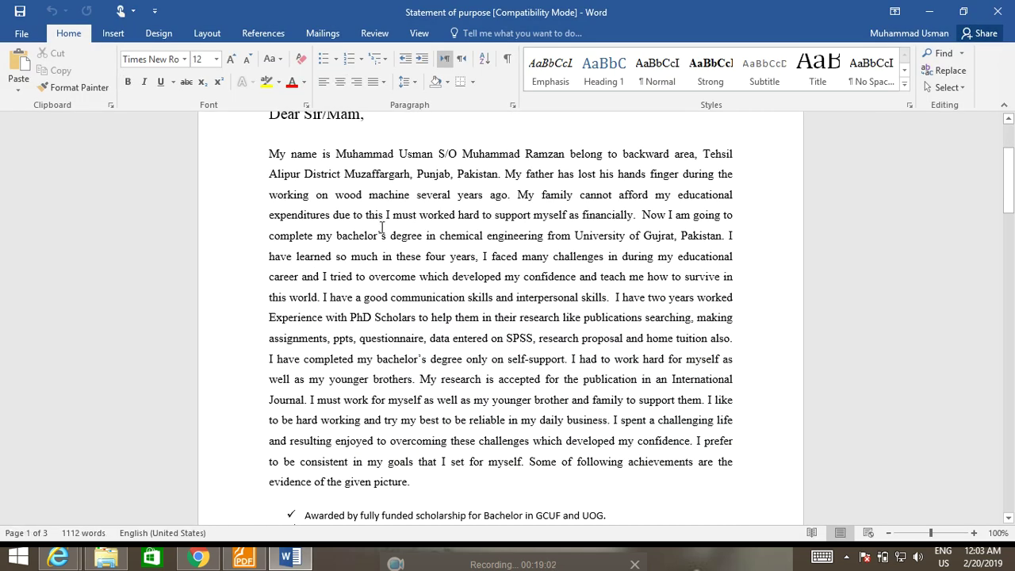
drag(270, 151, 474, 478)
right_click(429, 231)
click(411, 246)
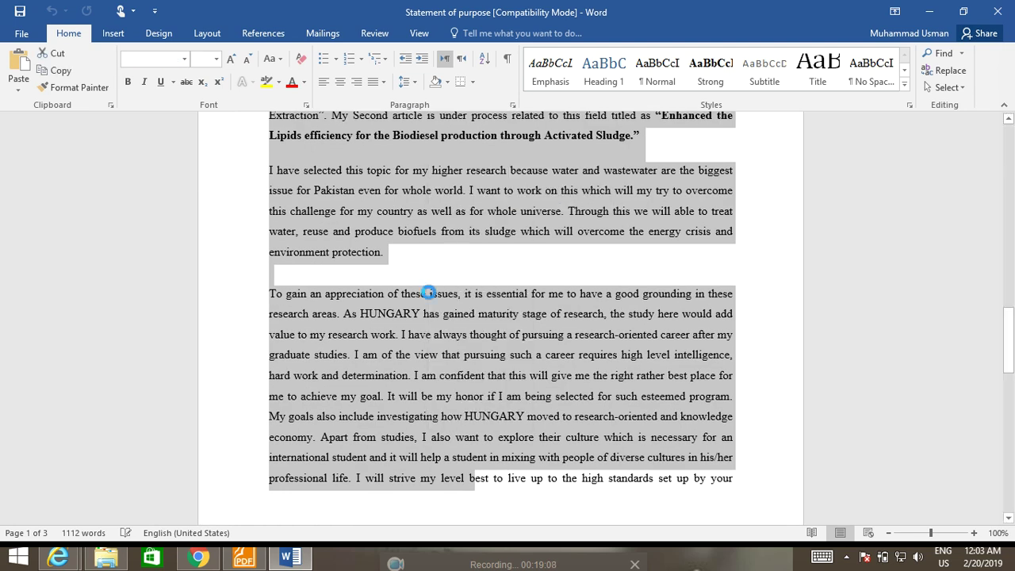
click(198, 558)
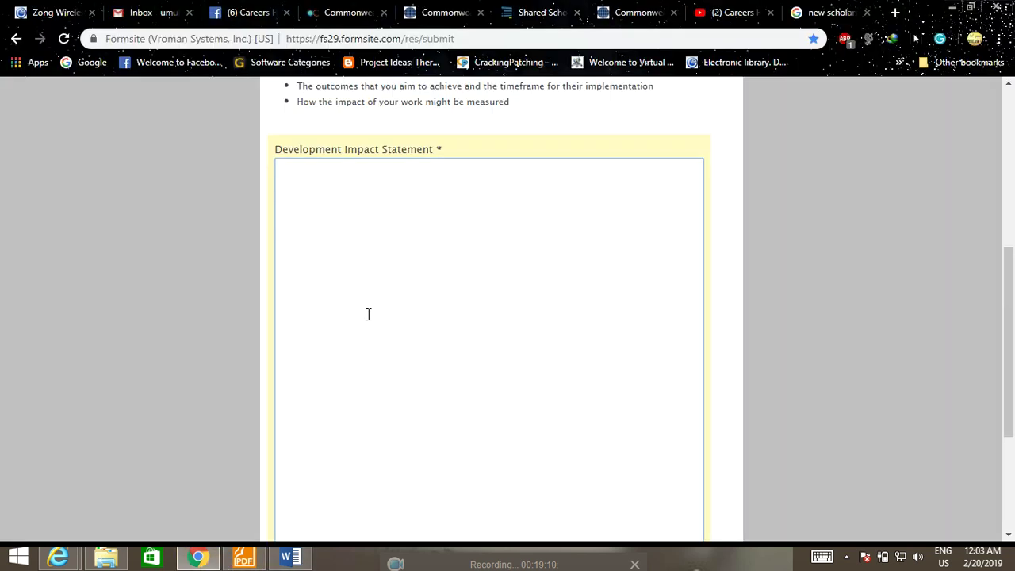
Paste the essay into the Development Impact Statement box and try to submit.
key(ctrl+v)
scroll(388, 321, down, 4)
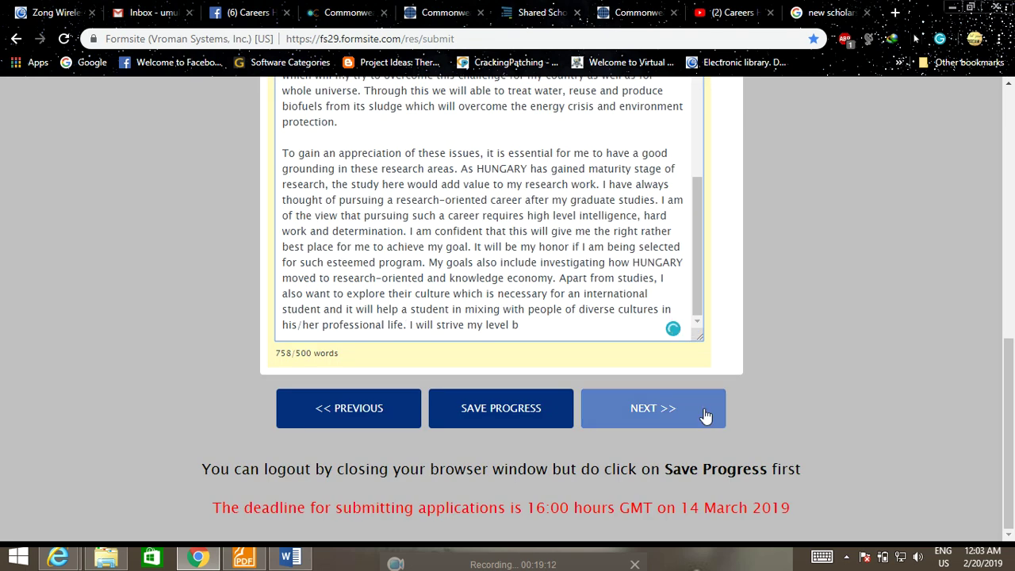
click(681, 414)
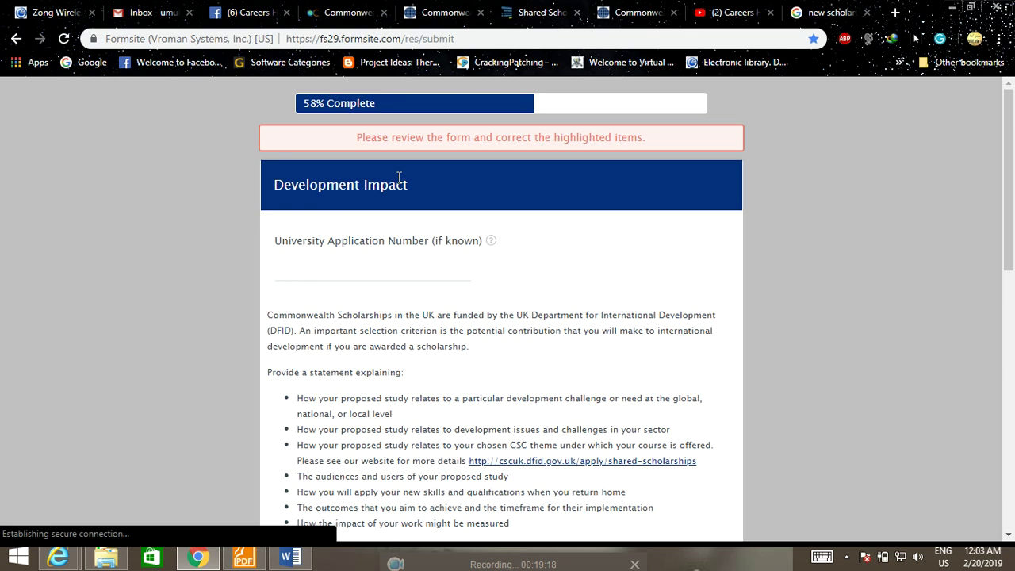
Delete excess passages to bring the essay to 486/500 words and continue to Career Plans.
scroll(594, 172, down, 4)
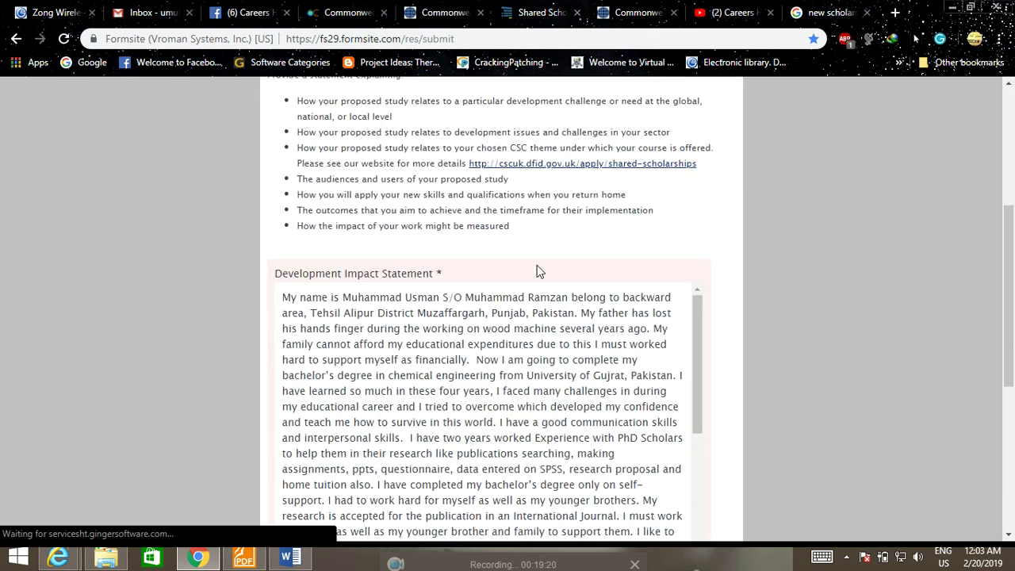
scroll(520, 313, down, 10)
scroll(521, 313, down, 8)
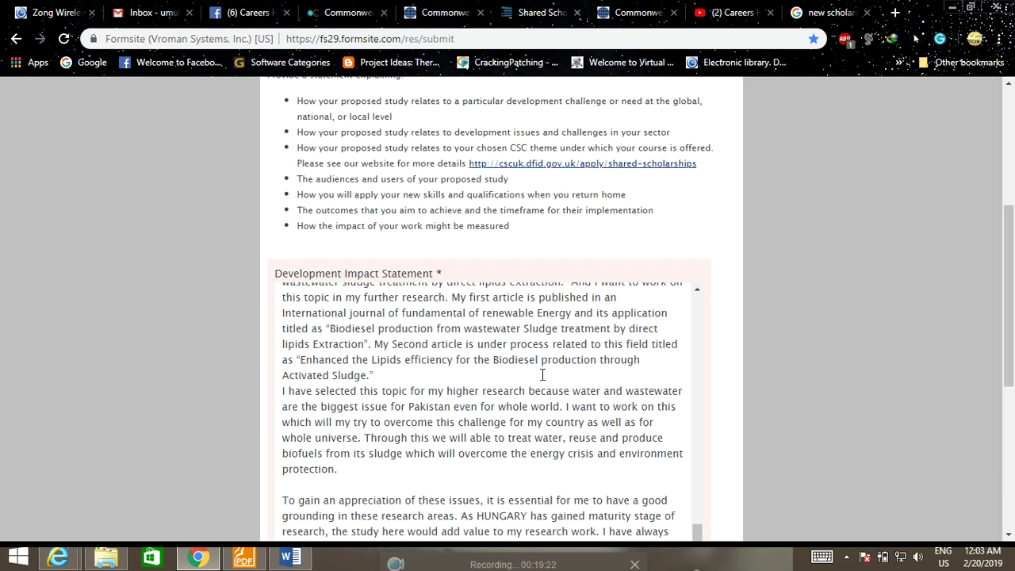
scroll(893, 349, down, 1)
scroll(894, 348, down, 3)
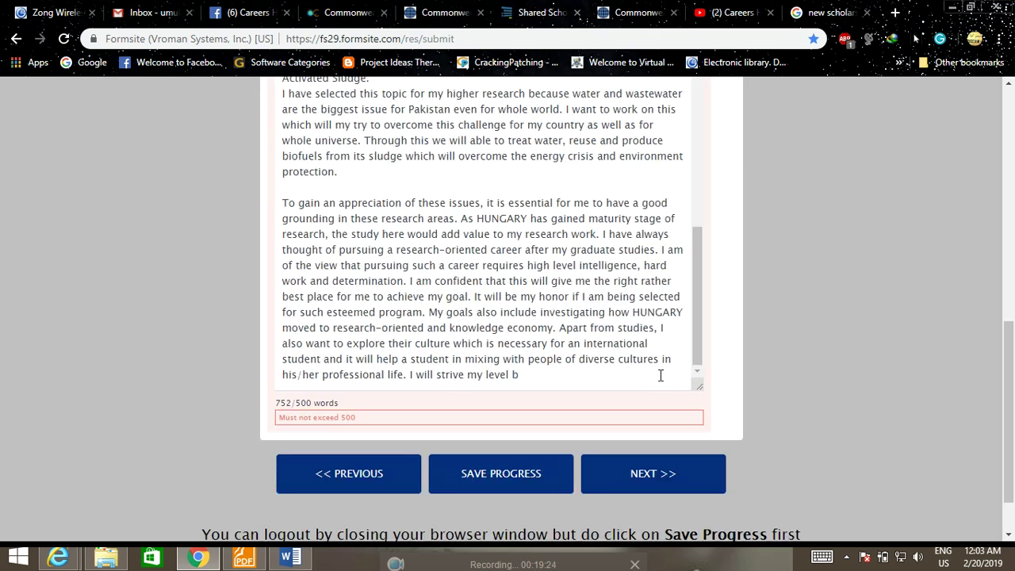
scroll(658, 373, down, 1)
drag(534, 308, 282, 274)
scroll(286, 289, down, 2)
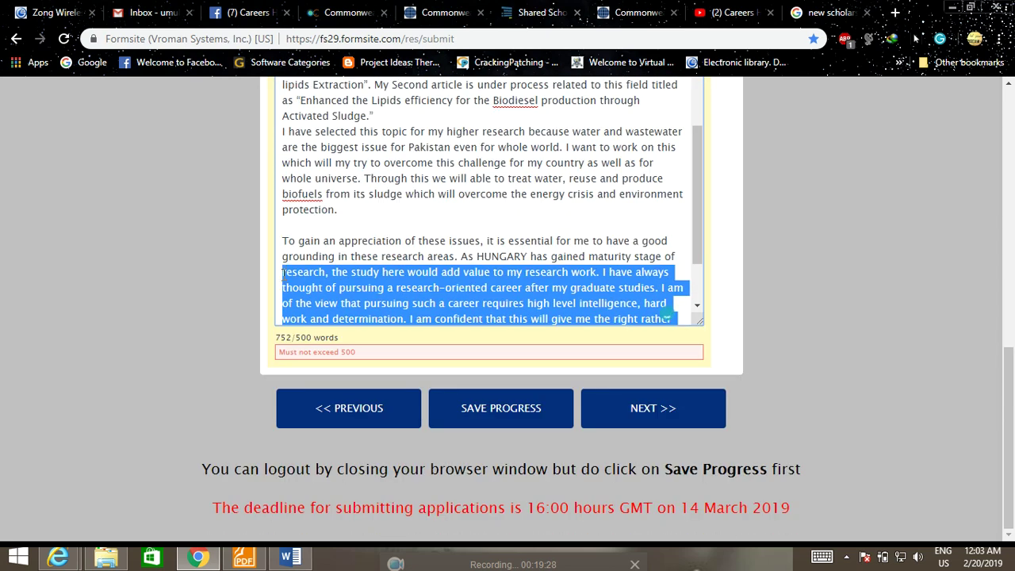
key(BackSpace)
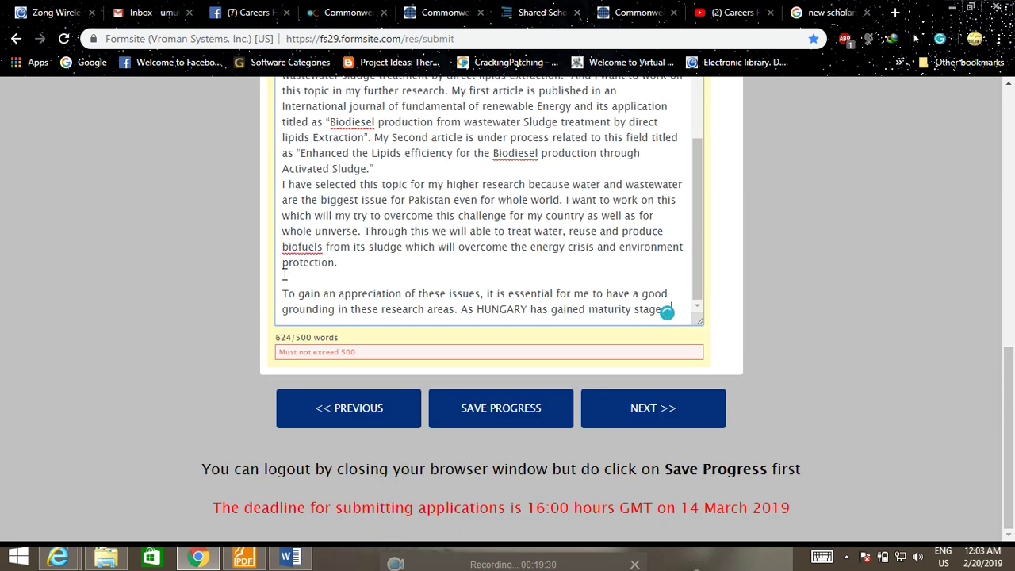
click(667, 312)
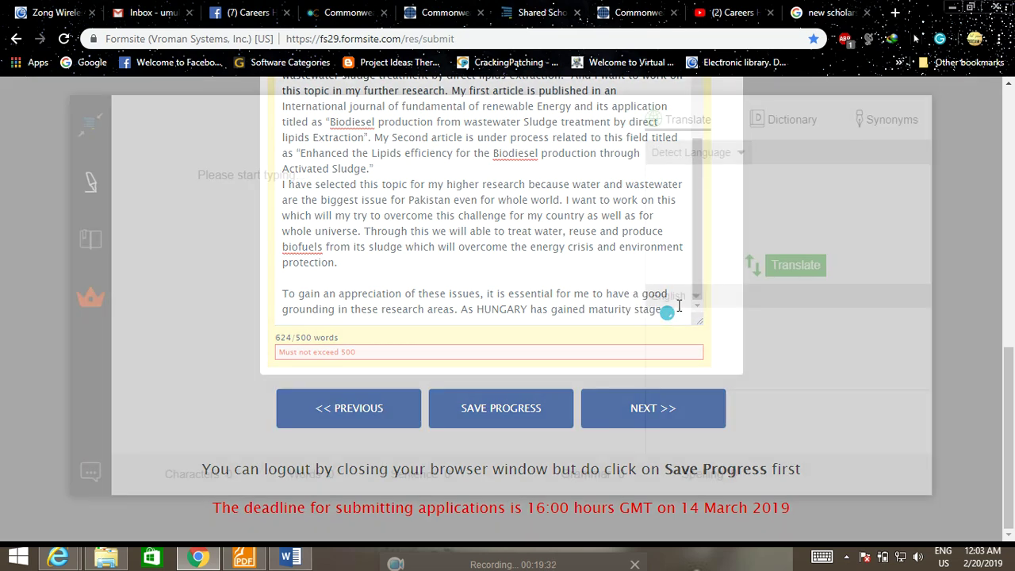
click(24, 81)
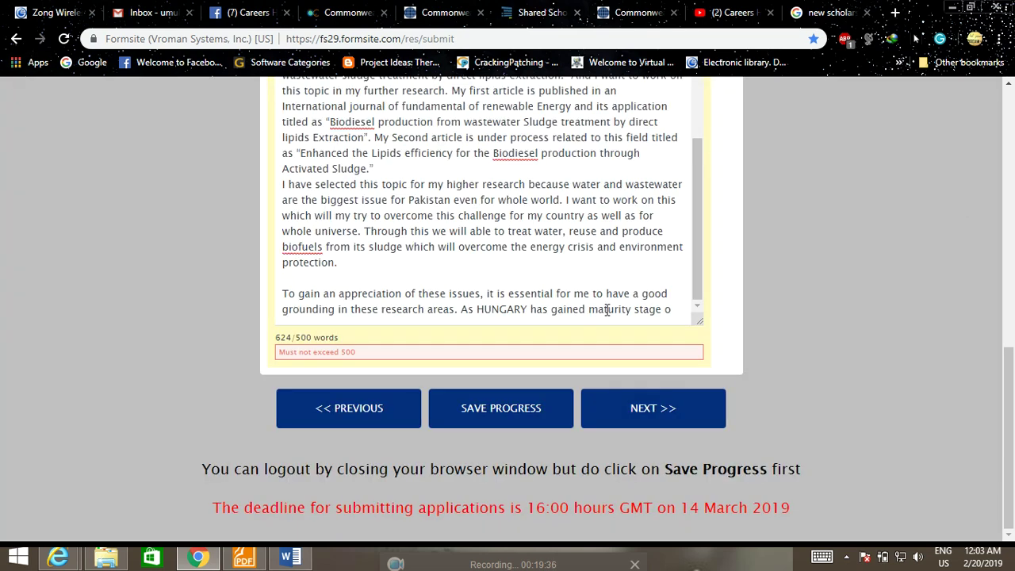
click(336, 321)
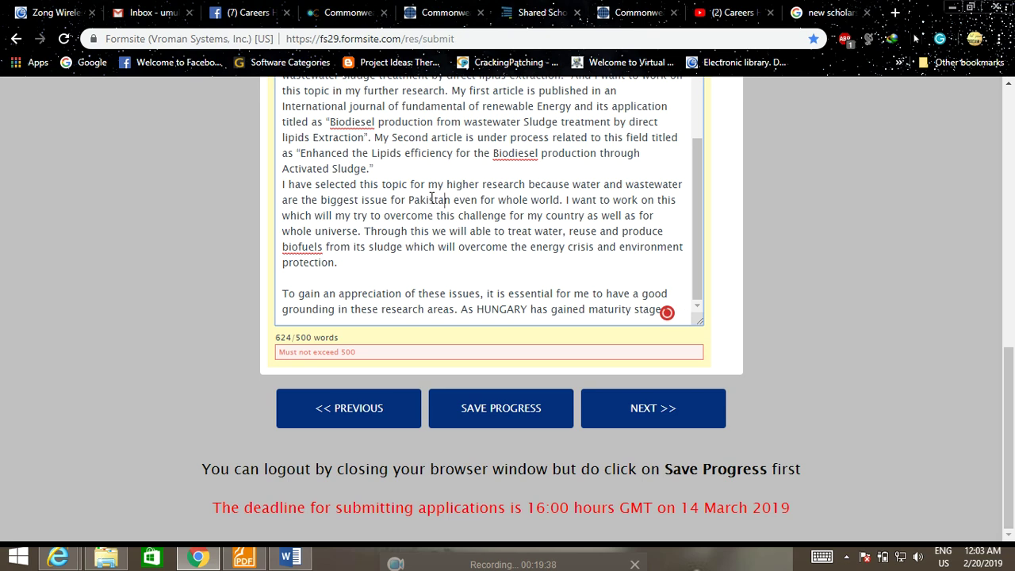
drag(372, 169, 283, 162)
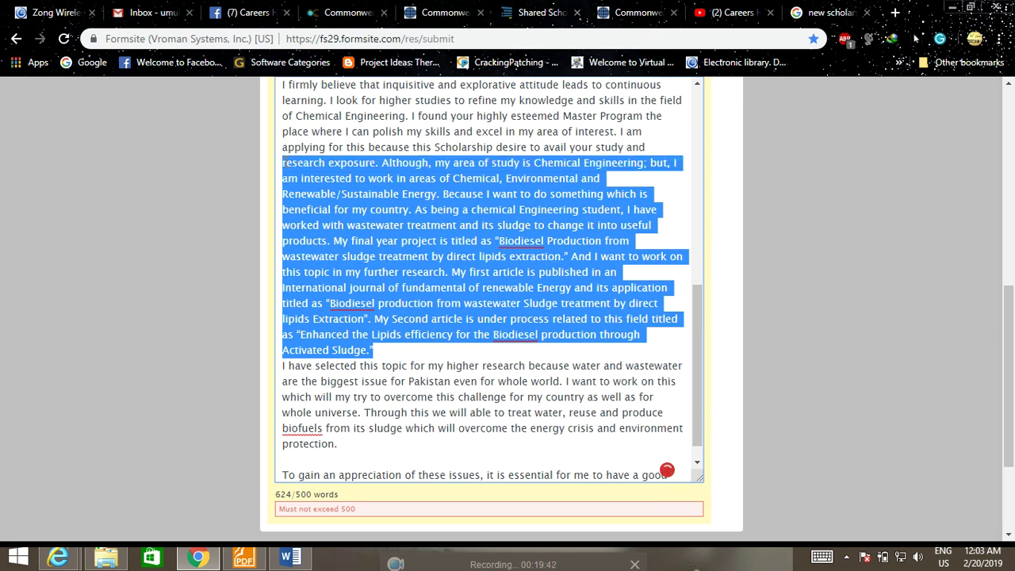
key(BackSpace)
scroll(601, 364, down, 2)
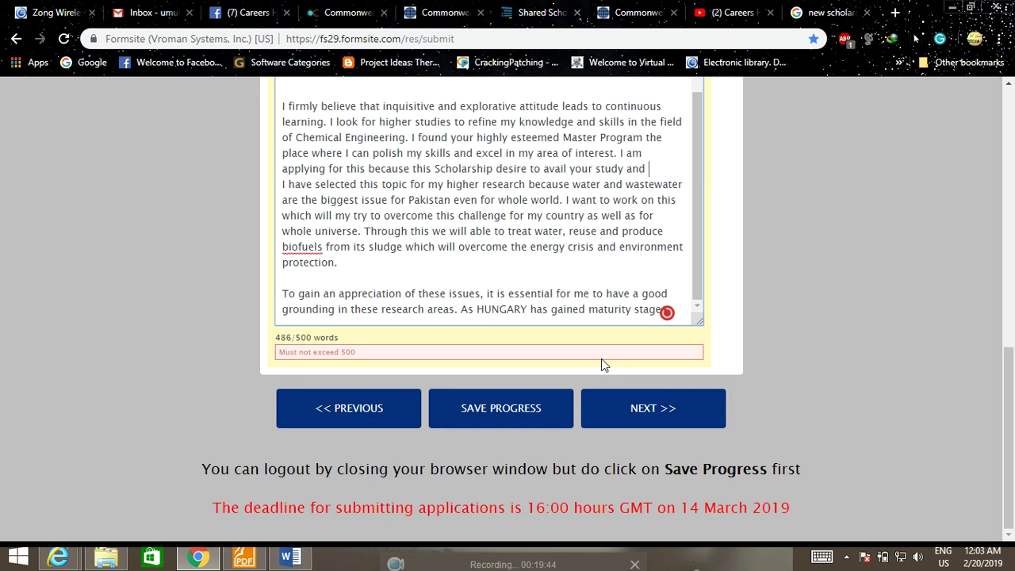
click(622, 404)
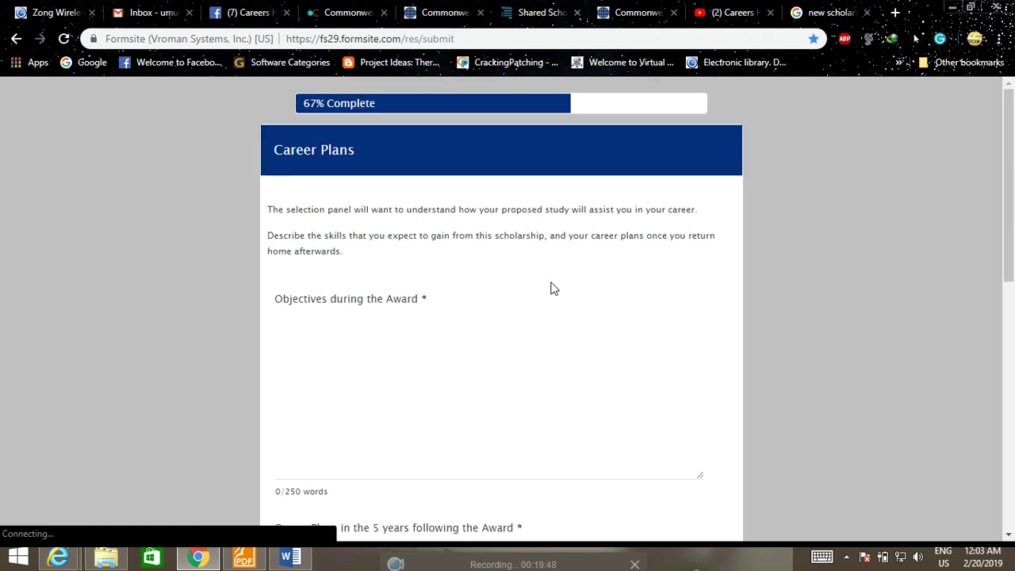
scroll(554, 285, down, 1)
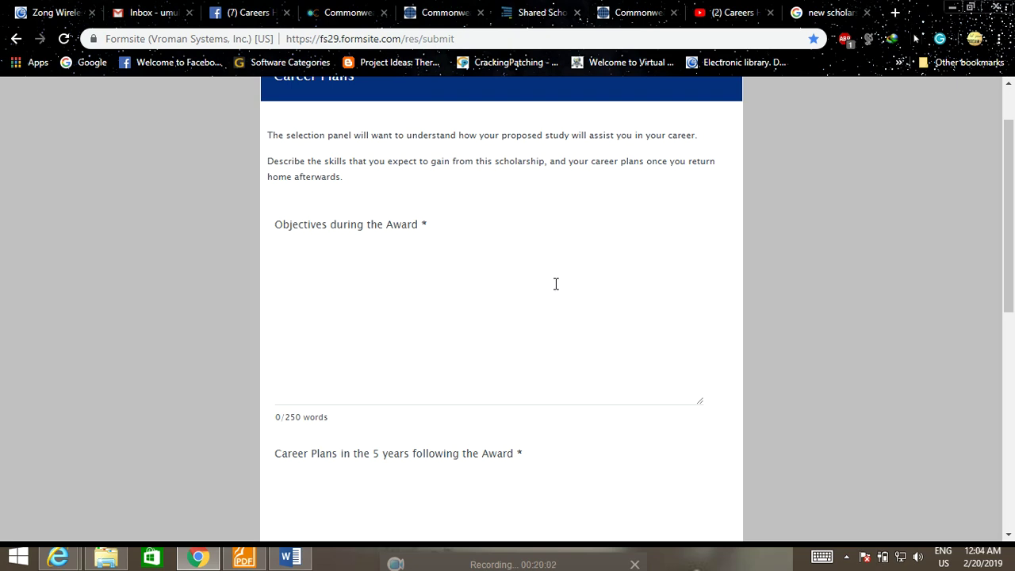
scroll(541, 281, down, 2)
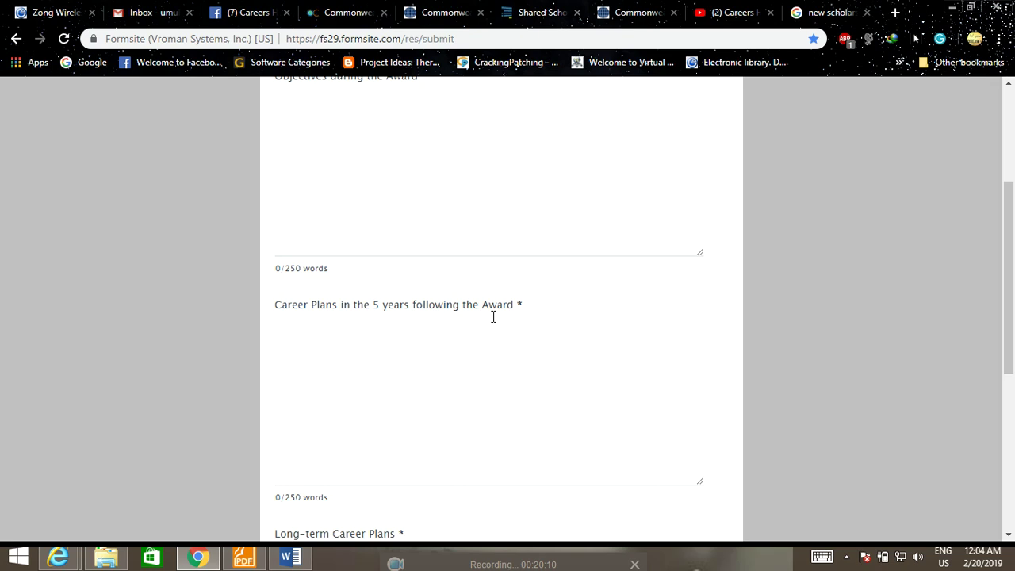
scroll(510, 320, down, 3)
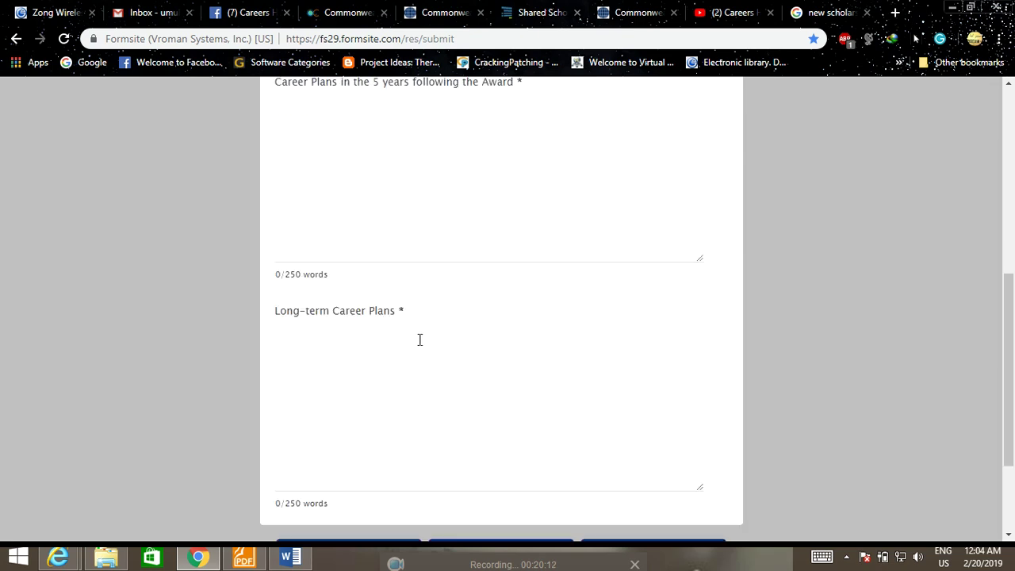